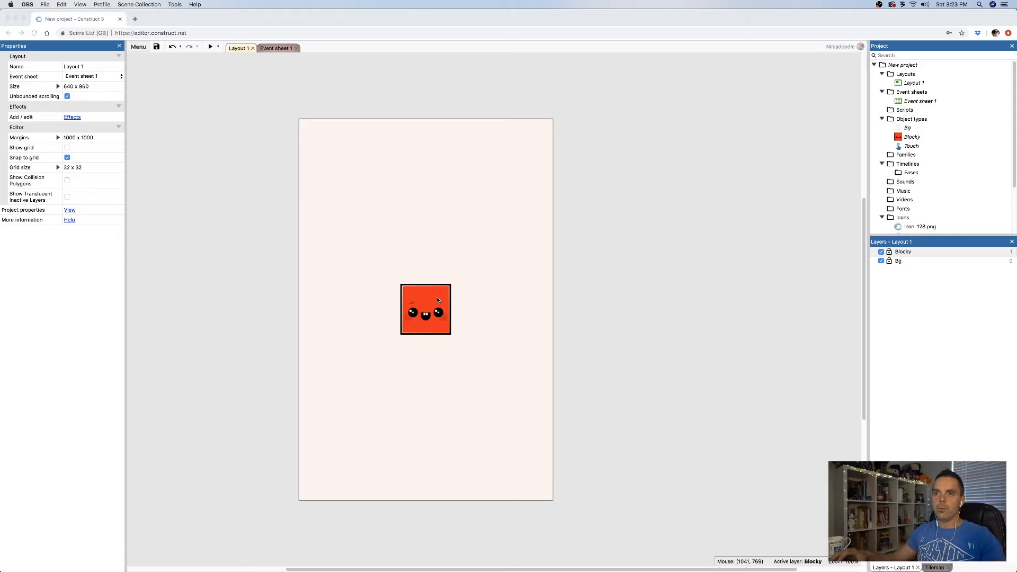
# Add the Pathfinding behavior to the Blocky sprite
pyautogui.click(437, 298)
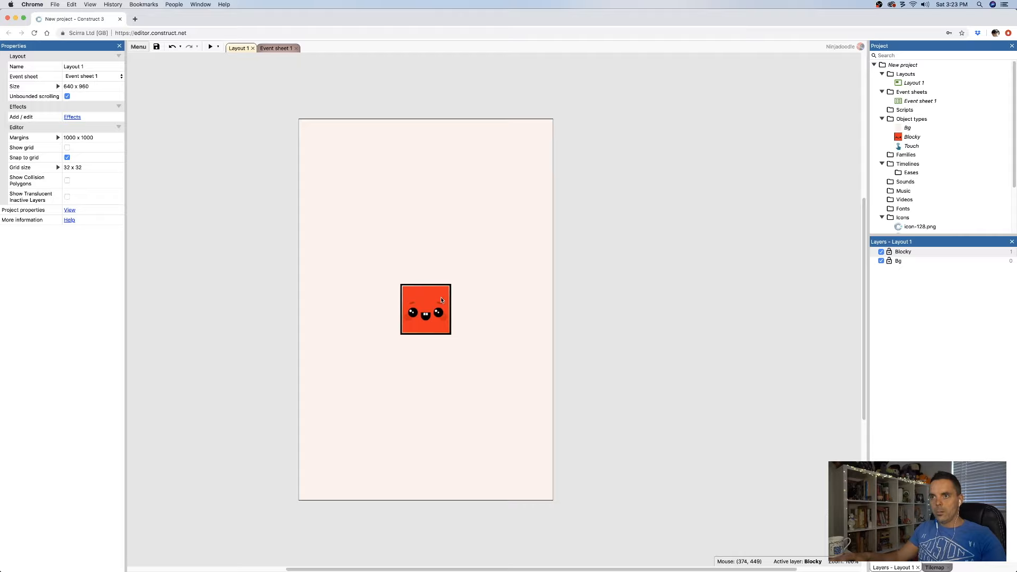
pyautogui.click(437, 299)
pyautogui.click(75, 228)
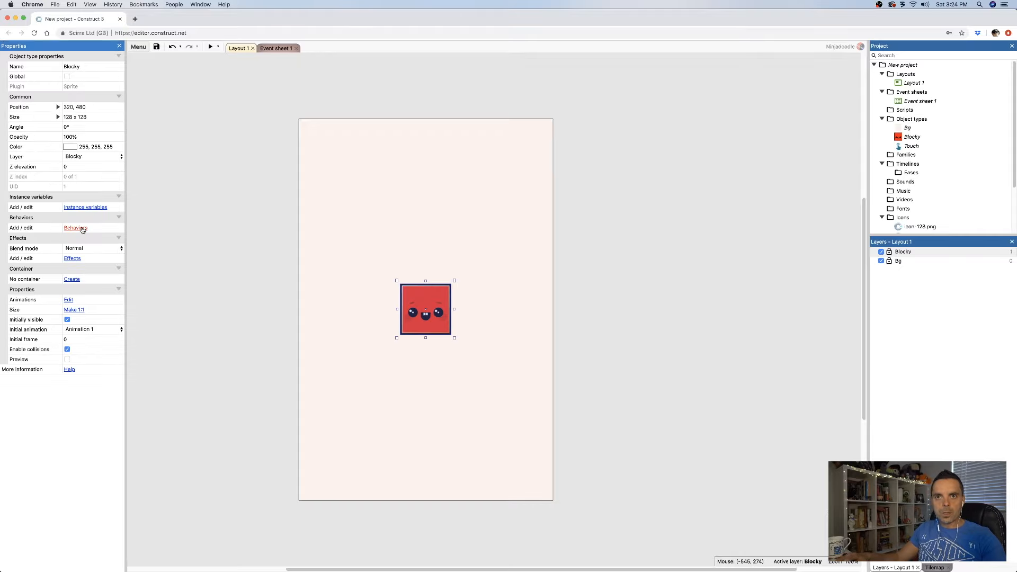
pyautogui.click(518, 276)
pyautogui.scroll(-5, 525, 297)
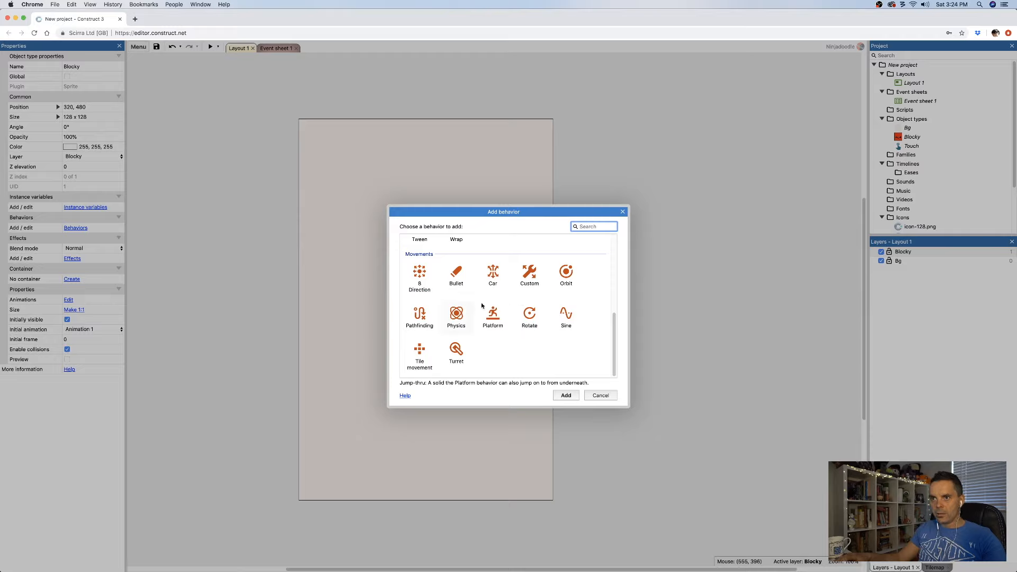
pyautogui.click(423, 322)
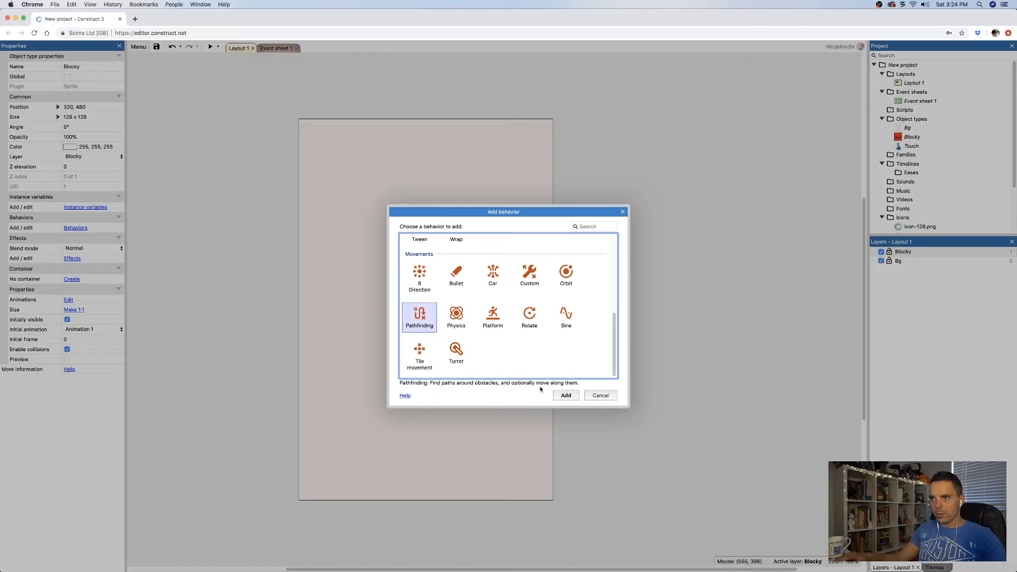
pyautogui.click(566, 395)
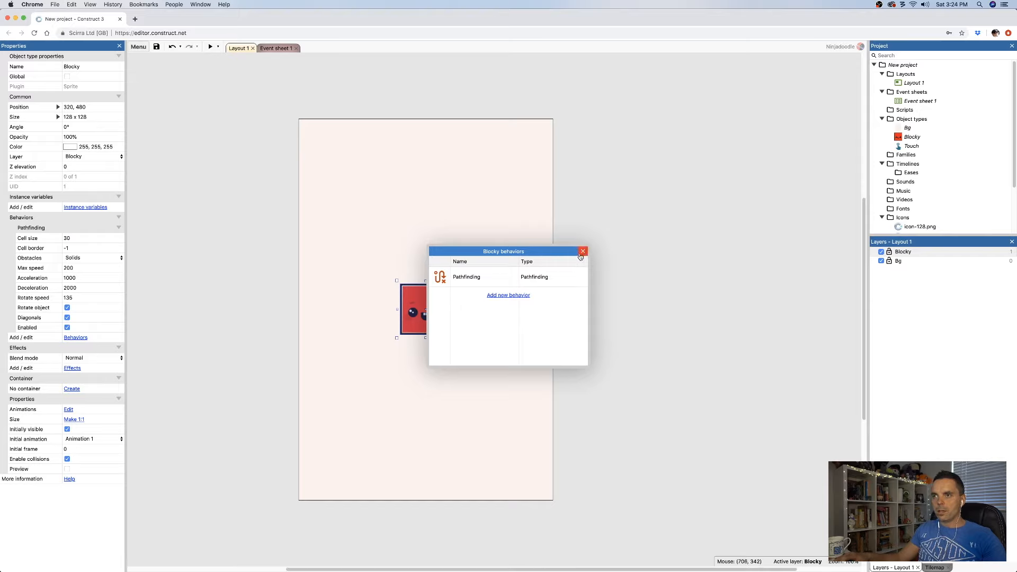
pyautogui.click(582, 252)
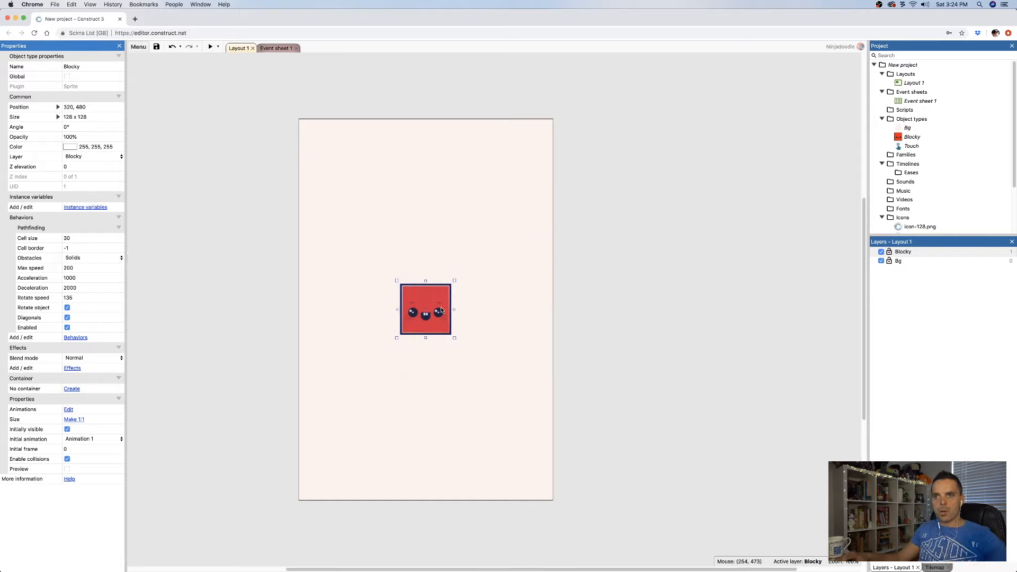
# Open the manual page for Blocky's Pathfinding behavior
pyautogui.click(79, 337)
pyautogui.rightClick(554, 277)
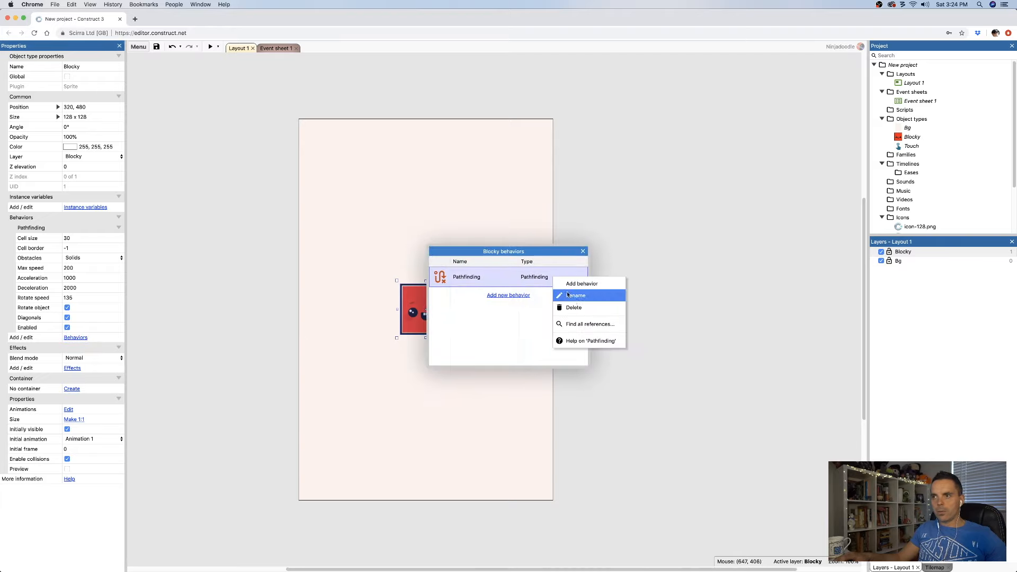
pyautogui.click(586, 341)
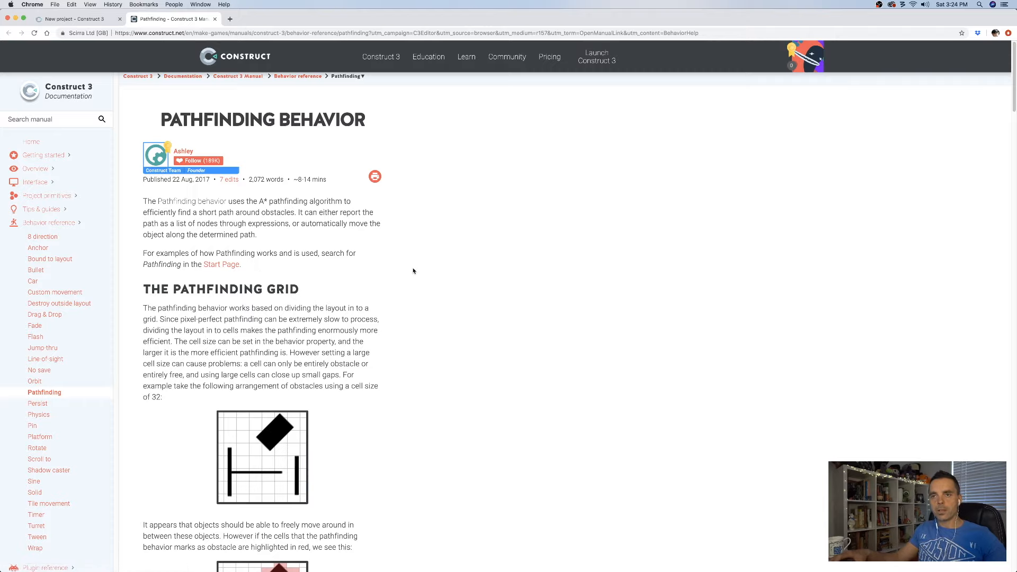
# Read through the Pathfinding manual page, covering the grid, cell border, properties and actions, and return to the layout
pyautogui.scroll(-1, 345, 268)
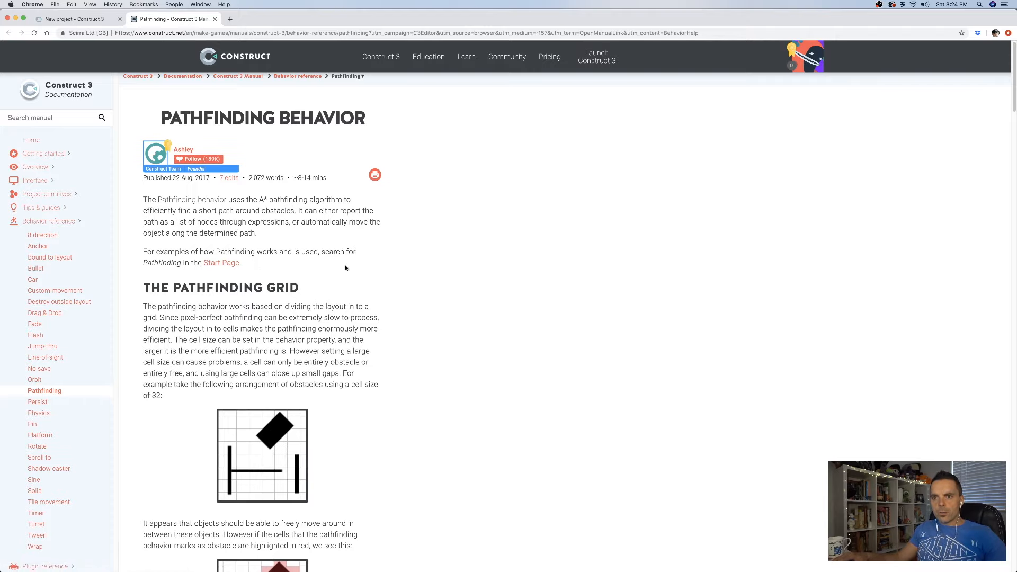
pyautogui.scroll(-5, 273, 424)
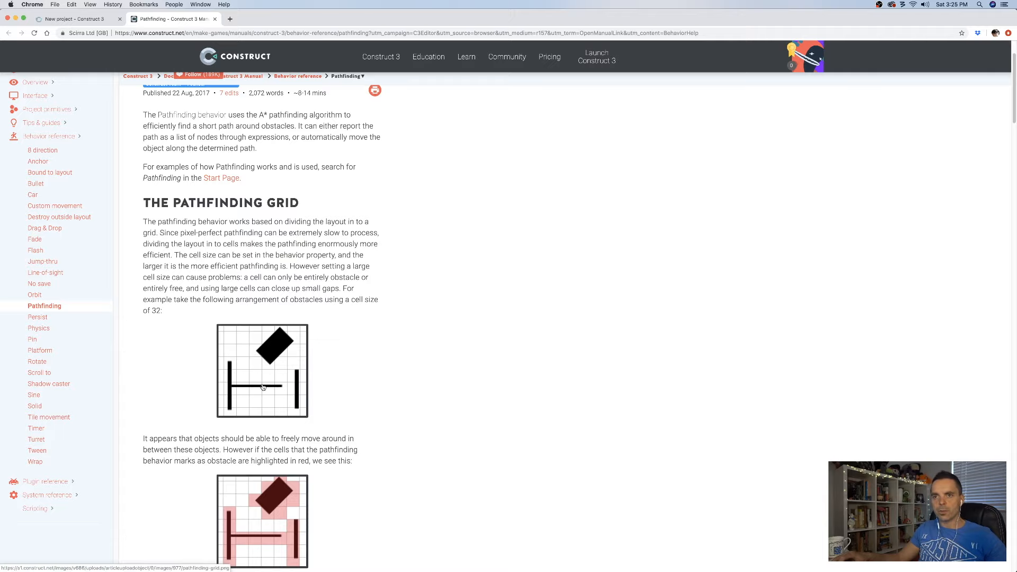
pyautogui.scroll(-5, 276, 373)
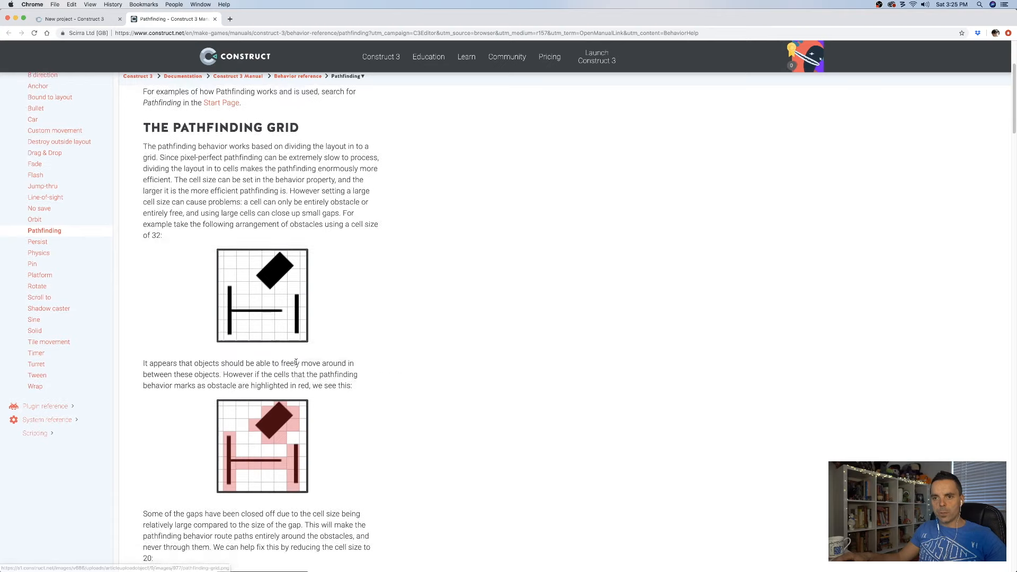
pyautogui.scroll(-3, 298, 364)
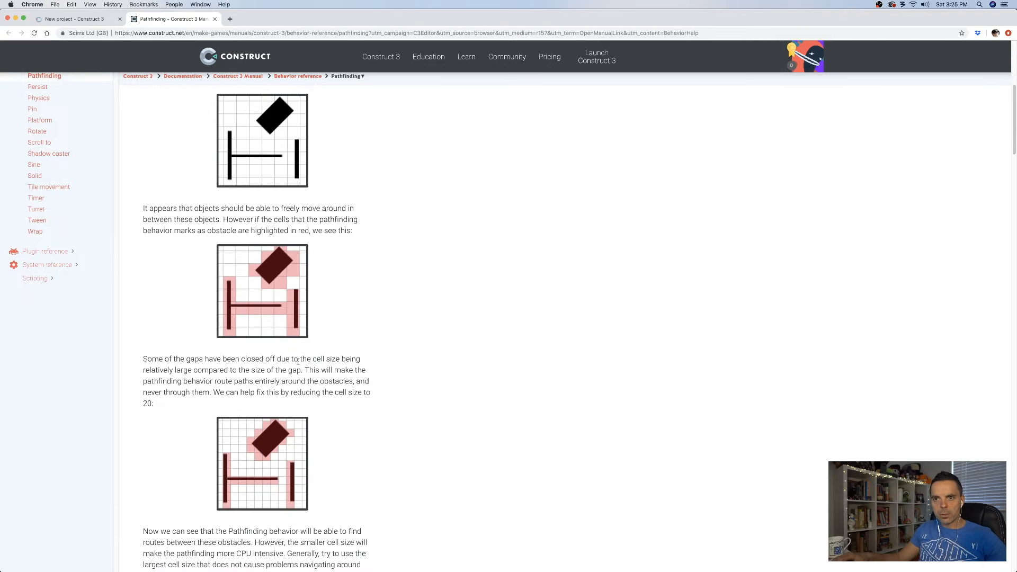
pyautogui.scroll(-2, 298, 363)
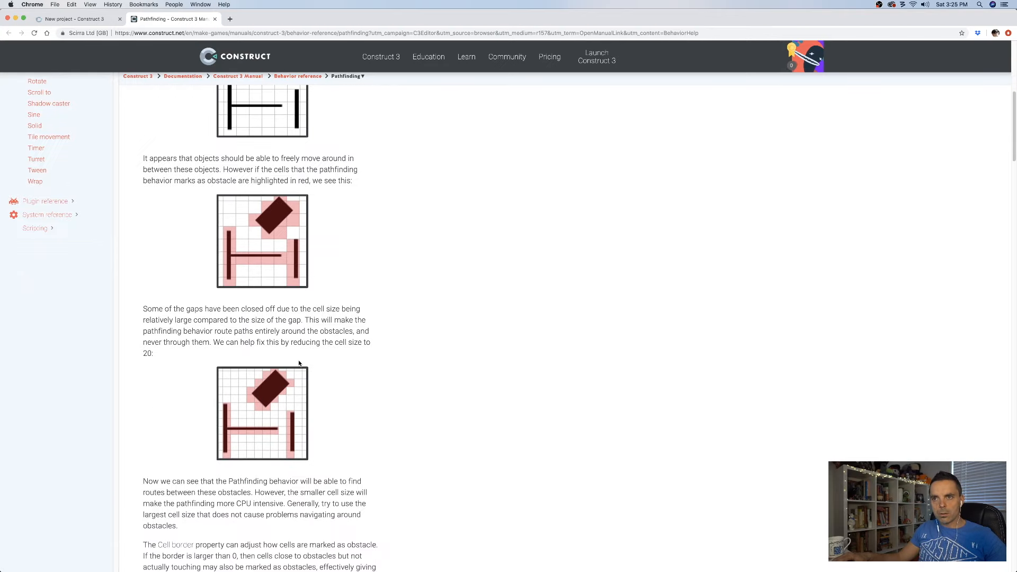
pyautogui.scroll(-6, 299, 364)
pyautogui.scroll(-2, 301, 364)
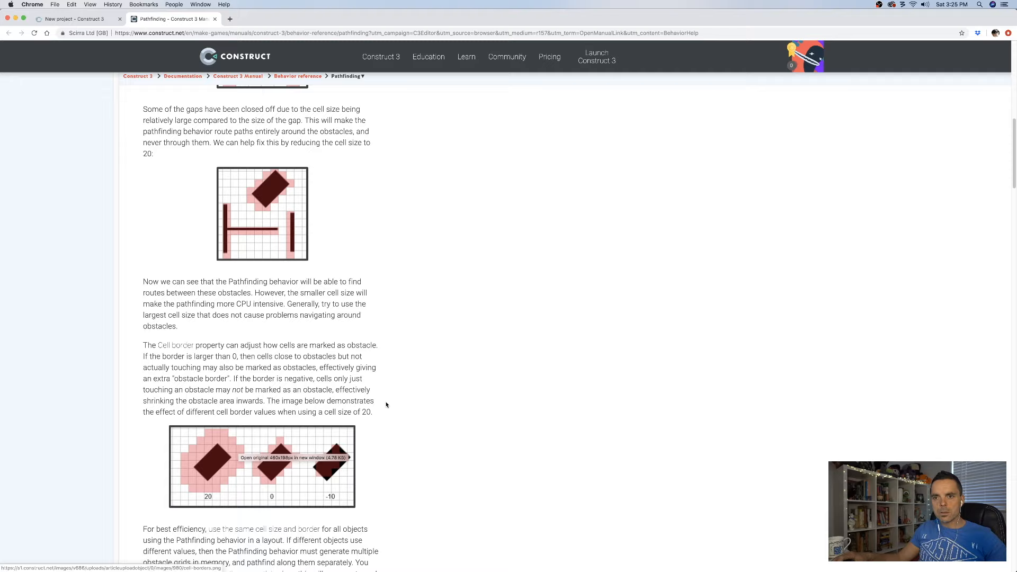
pyautogui.scroll(-15, 390, 398)
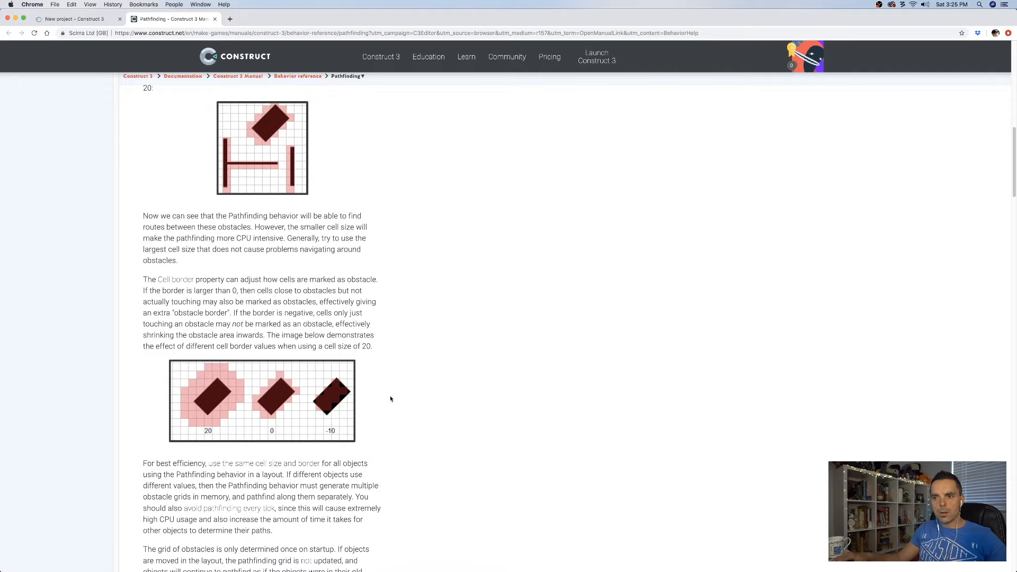
pyautogui.scroll(-20, 391, 398)
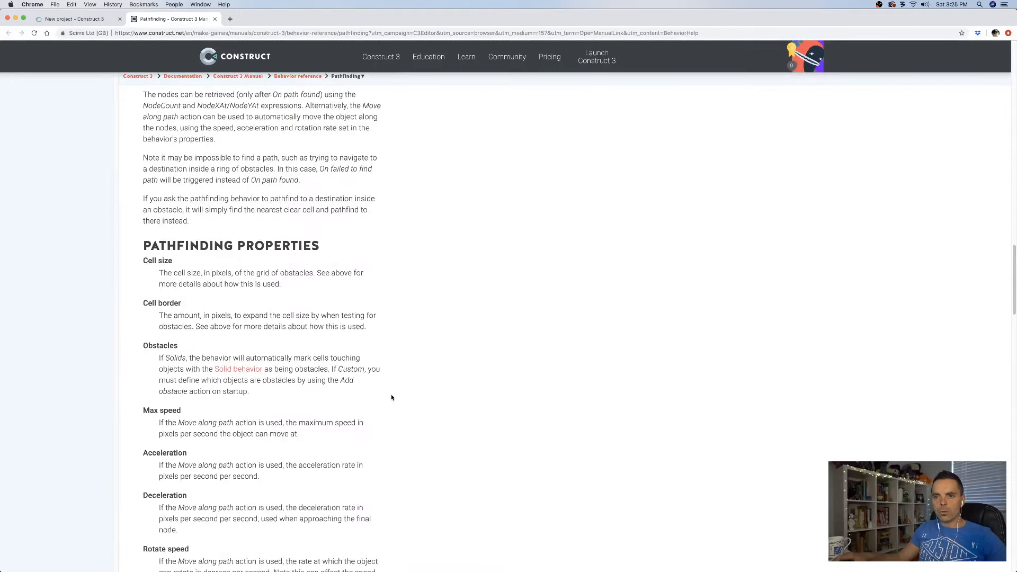
pyautogui.scroll(-20, 392, 398)
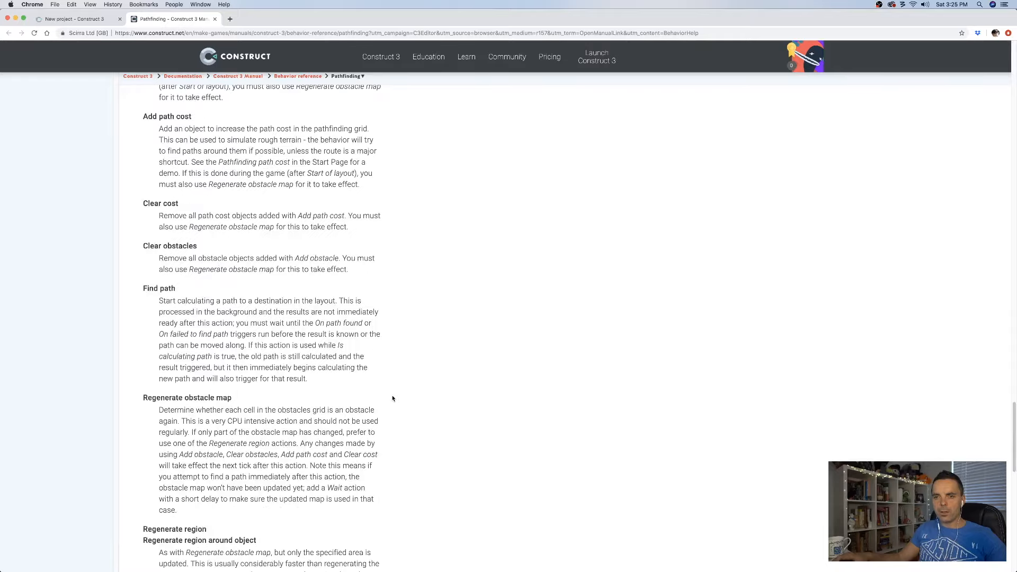
pyautogui.scroll(20, 392, 398)
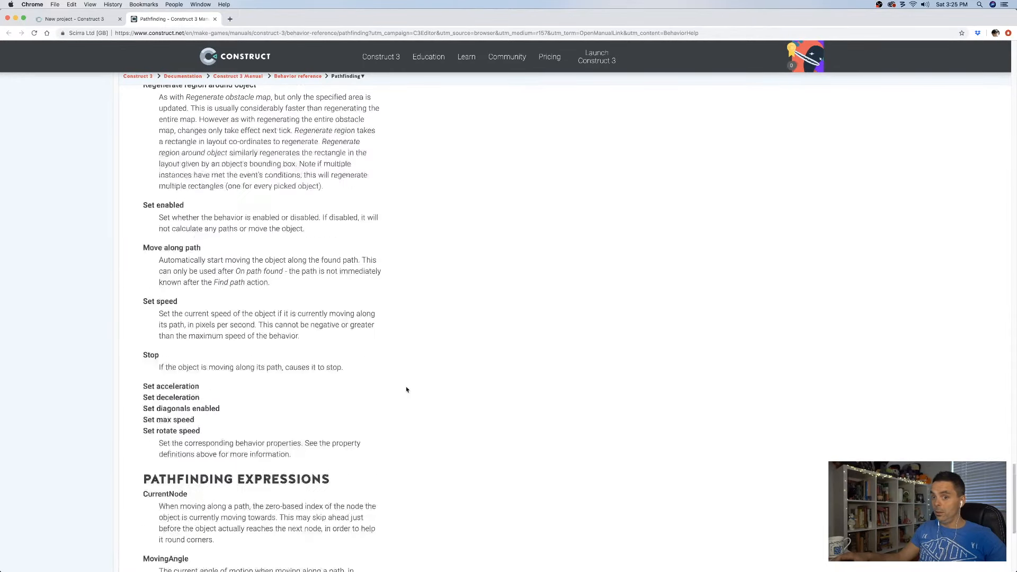
pyautogui.scroll(15, 405, 374)
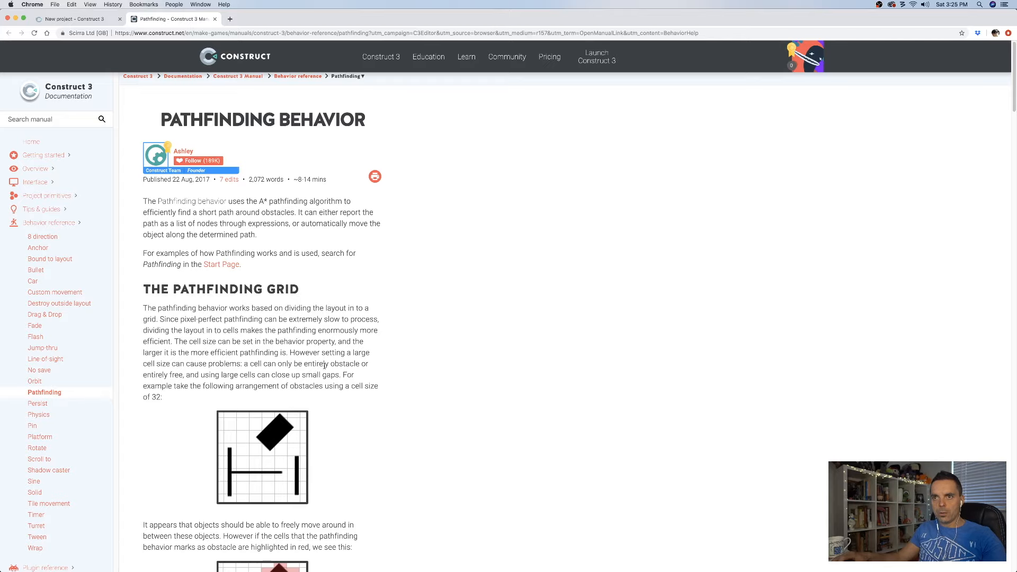
pyautogui.click(215, 19)
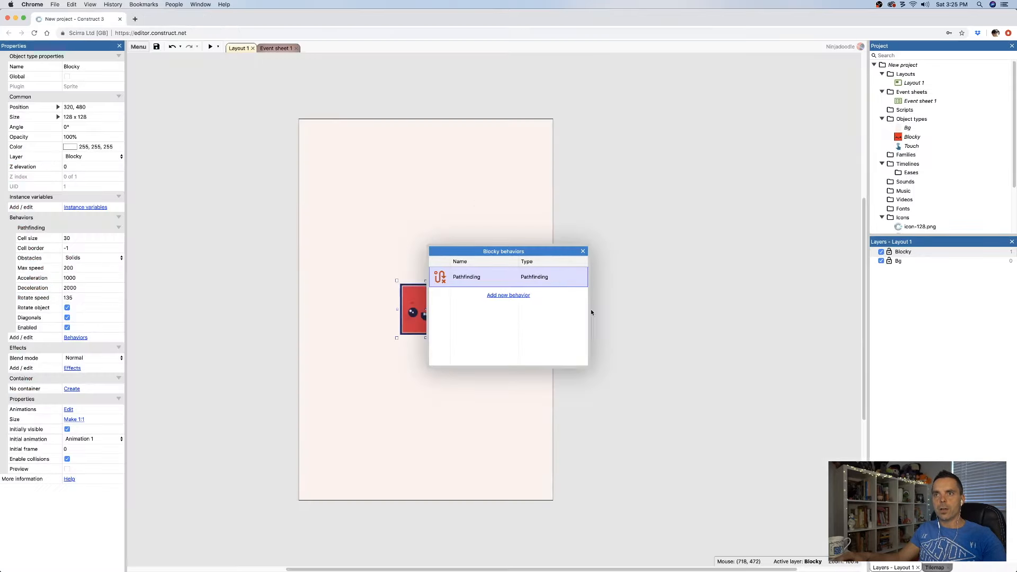
pyautogui.click(583, 251)
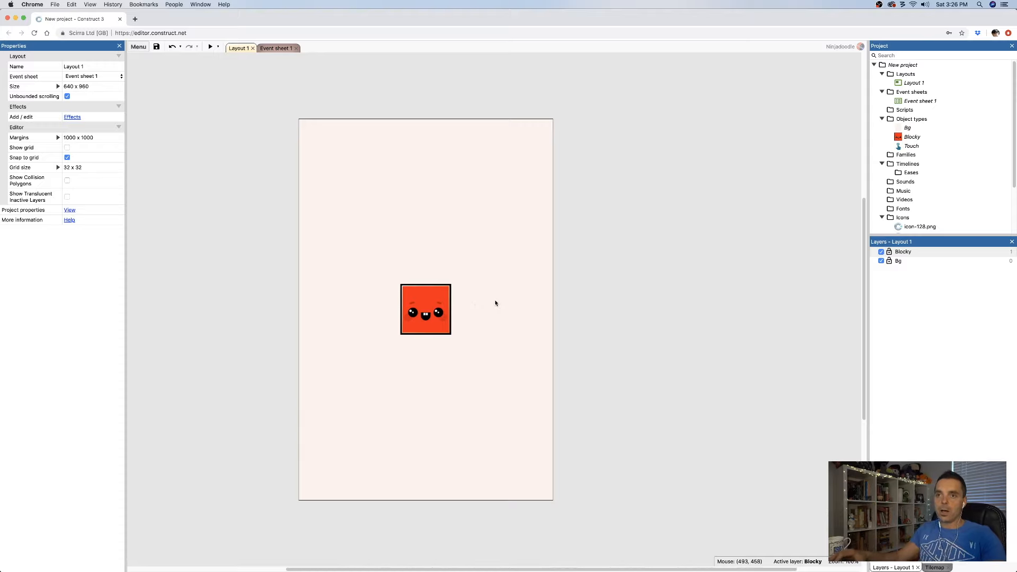
# Examine Blocky's Pathfinding properties, from cell size, cell border and obstacles to the speed, acceleration, rotation and diagonals settings
pyautogui.click(431, 297)
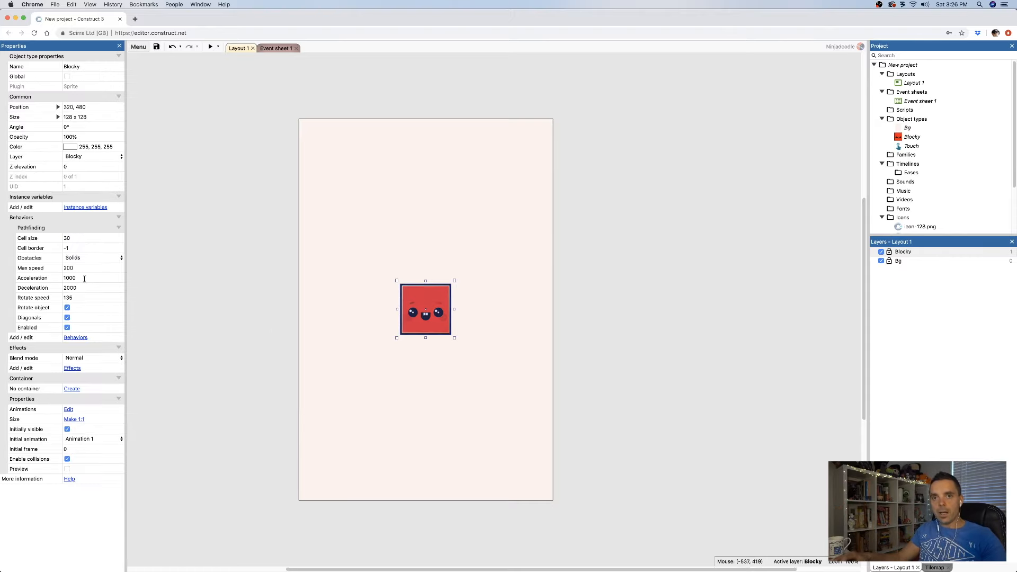
pyautogui.click(105, 238)
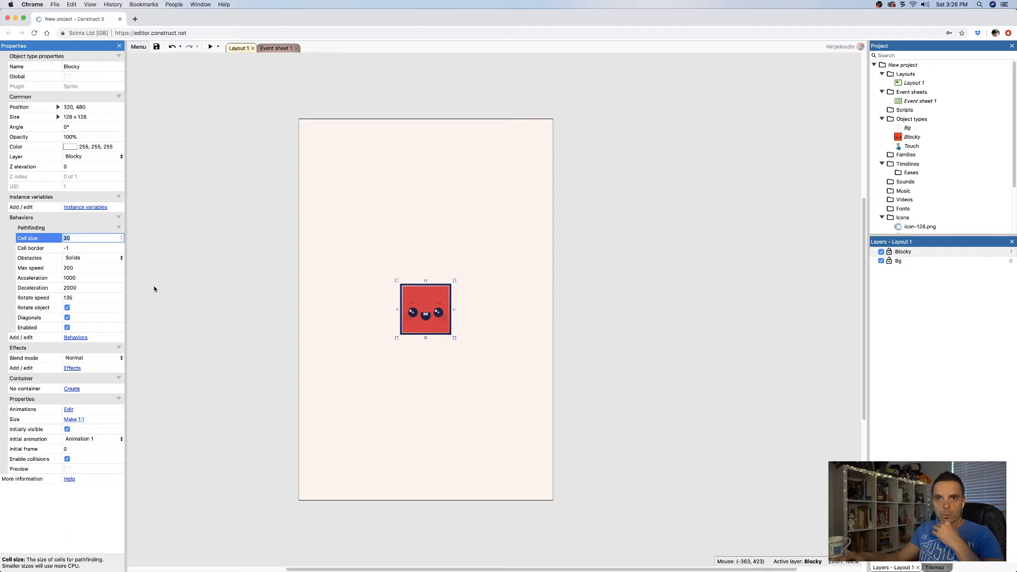
pyautogui.click(111, 247)
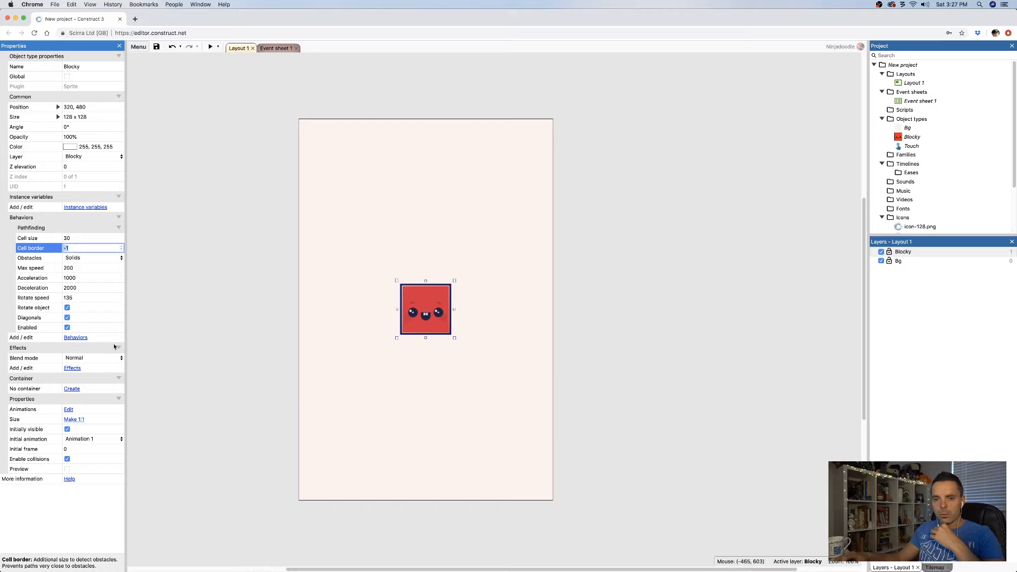
pyautogui.click(104, 260)
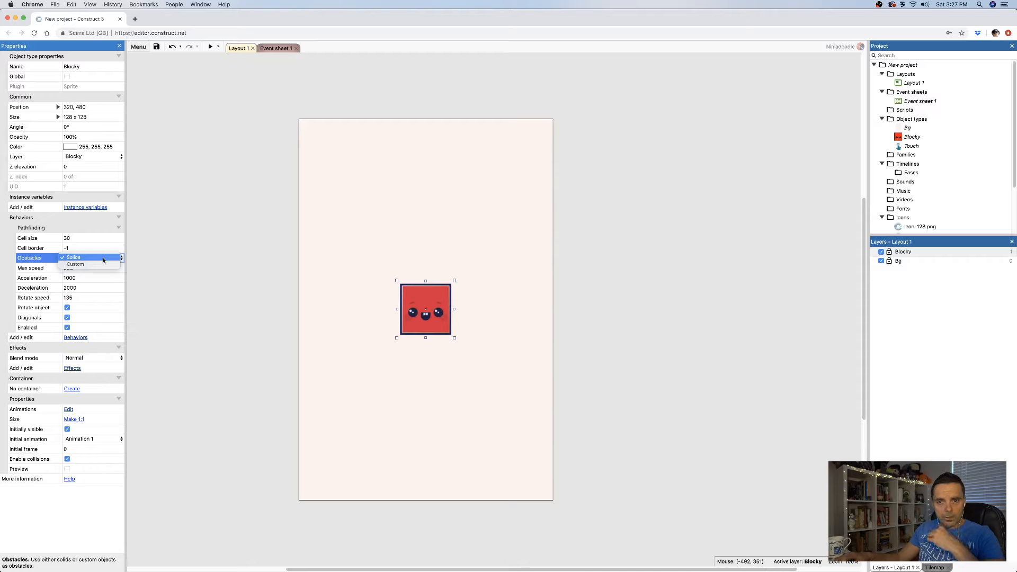
pyautogui.click(164, 285)
pyautogui.click(104, 269)
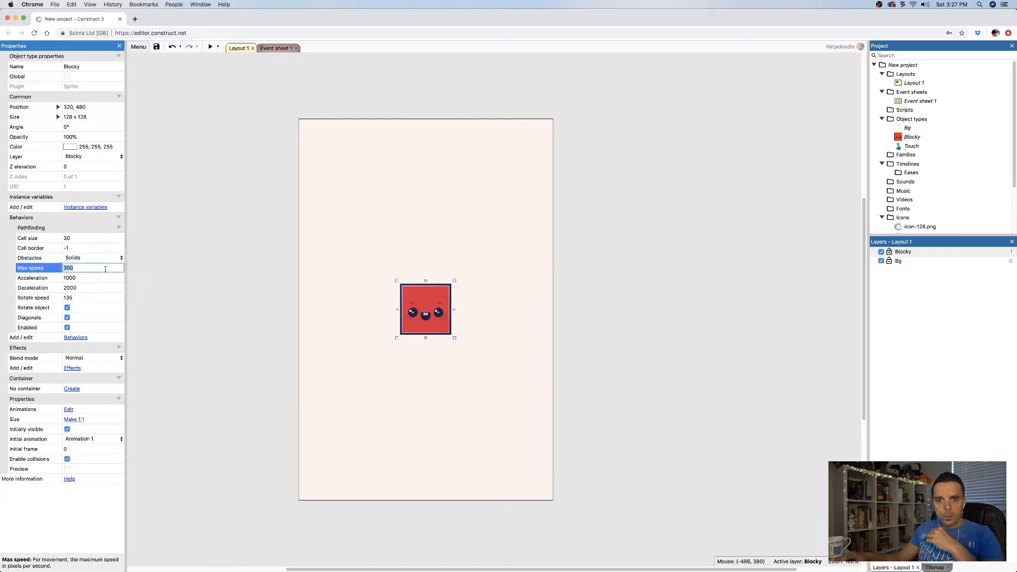
pyautogui.click(110, 277)
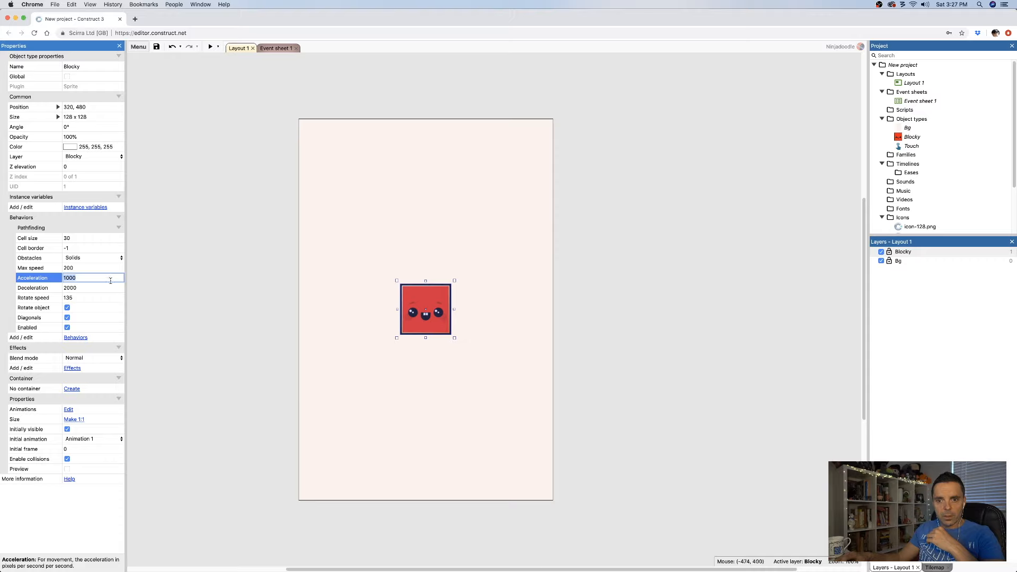
pyautogui.click(108, 287)
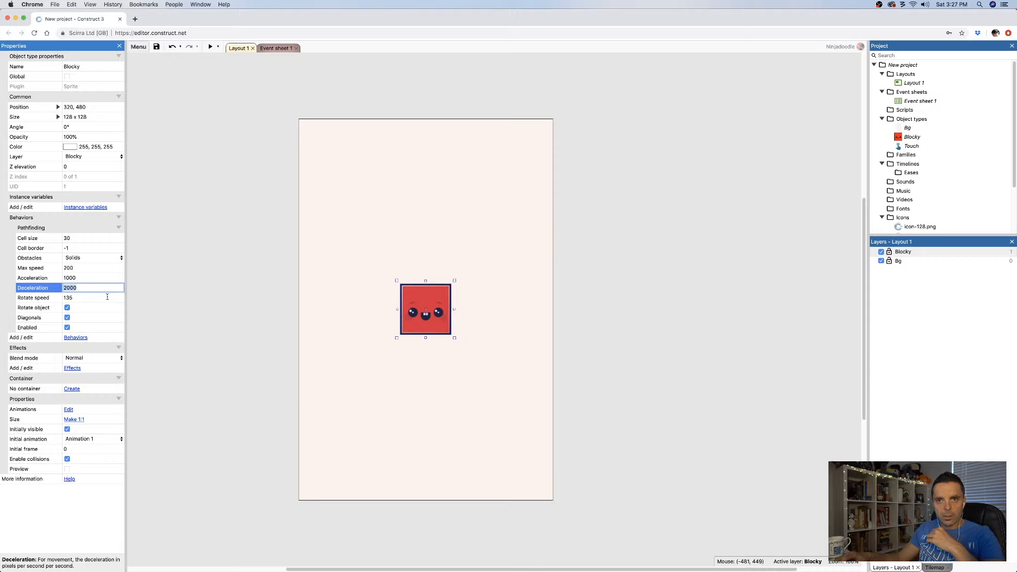
pyautogui.click(107, 298)
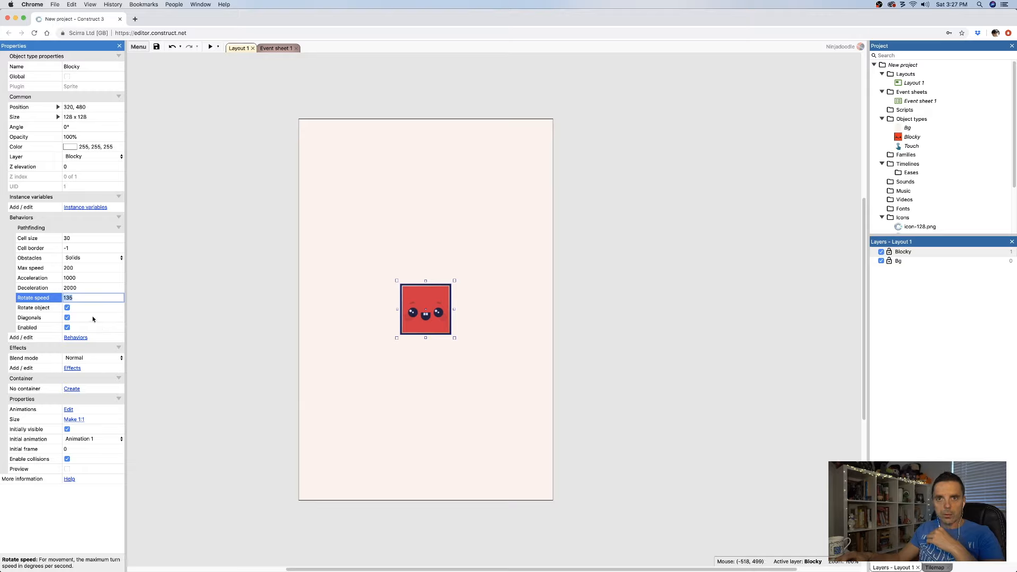
pyautogui.click(94, 317)
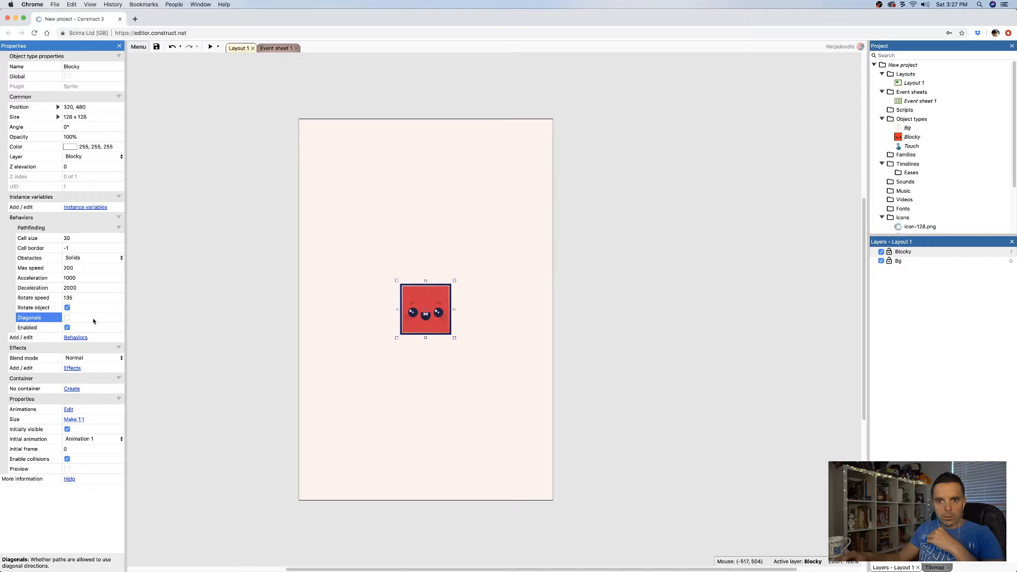
pyautogui.click(94, 321)
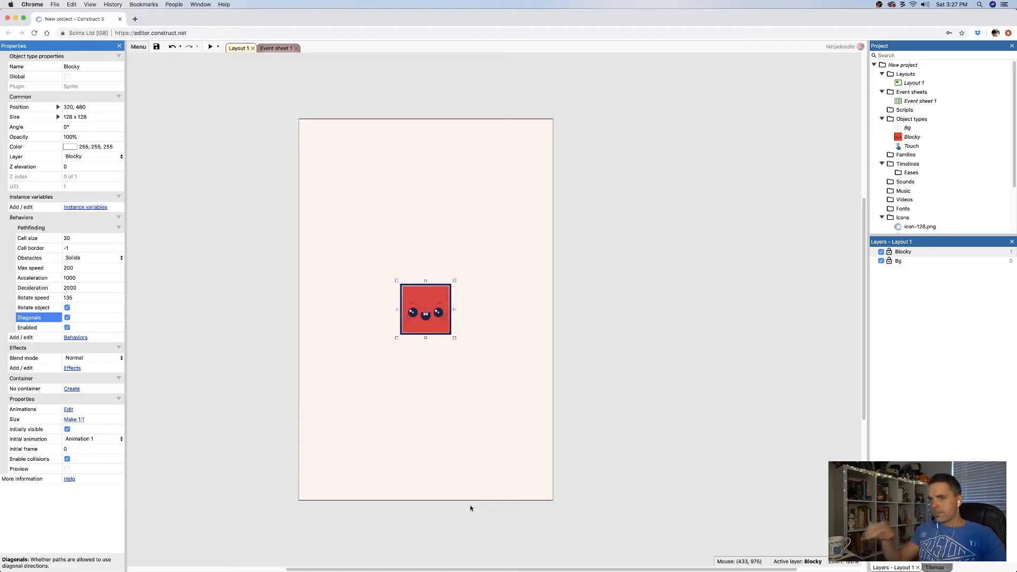
# Lock the Bg layer so that only Blocky can be selected in the layout
pyautogui.click(478, 387)
pyautogui.click(889, 261)
pyautogui.click(433, 317)
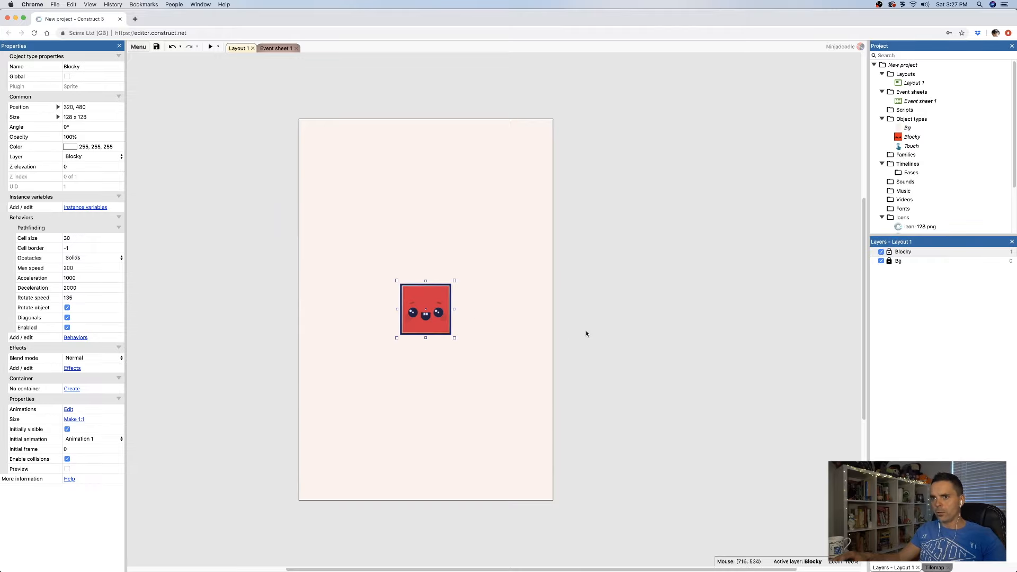
# Insert a new Sprite object in the upper part of the layout and flood-fill its 250 x 250 image with black
pyautogui.click(595, 346)
pyautogui.doubleClick(595, 345)
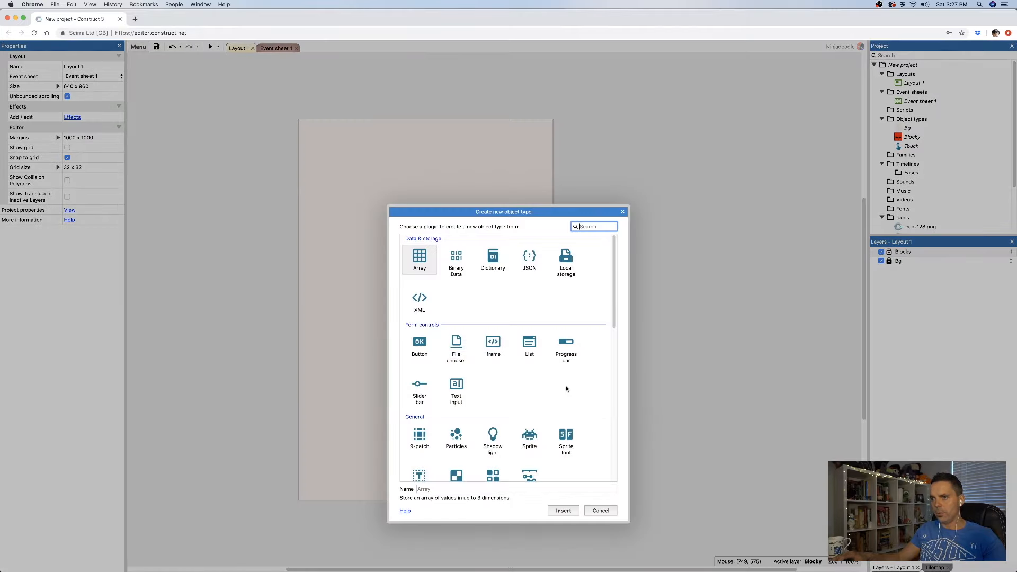
pyautogui.doubleClick(529, 437)
pyautogui.click(427, 207)
pyautogui.click(534, 201)
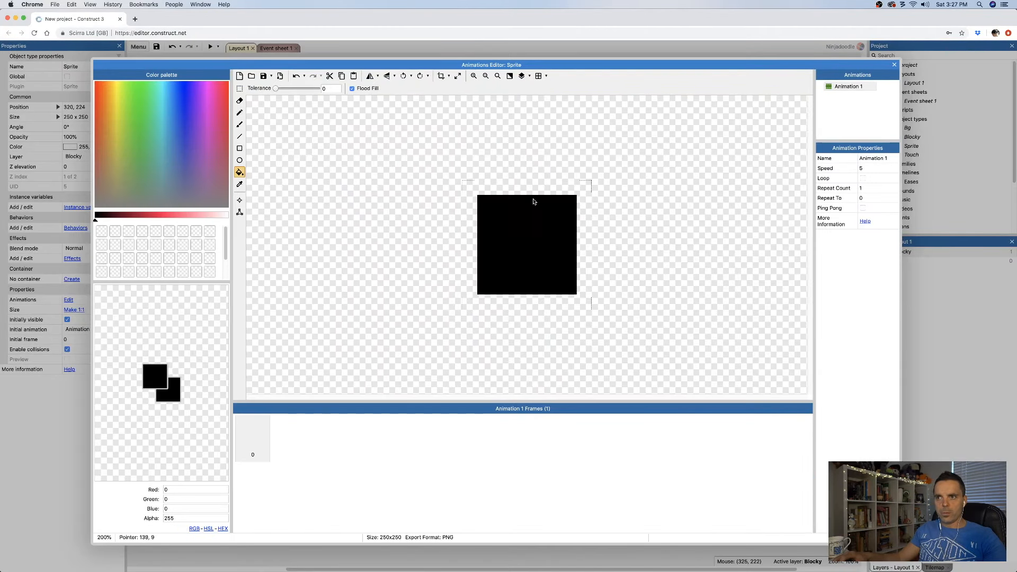
pyautogui.click(895, 64)
# Shift the black sprite slightly down and move Blocky below it to position 320, 736
pyautogui.moveTo(432, 231); pyautogui.dragTo(432, 243)
pyautogui.click(425, 314)
pyautogui.moveTo(415, 314); pyautogui.dragTo(415, 417)
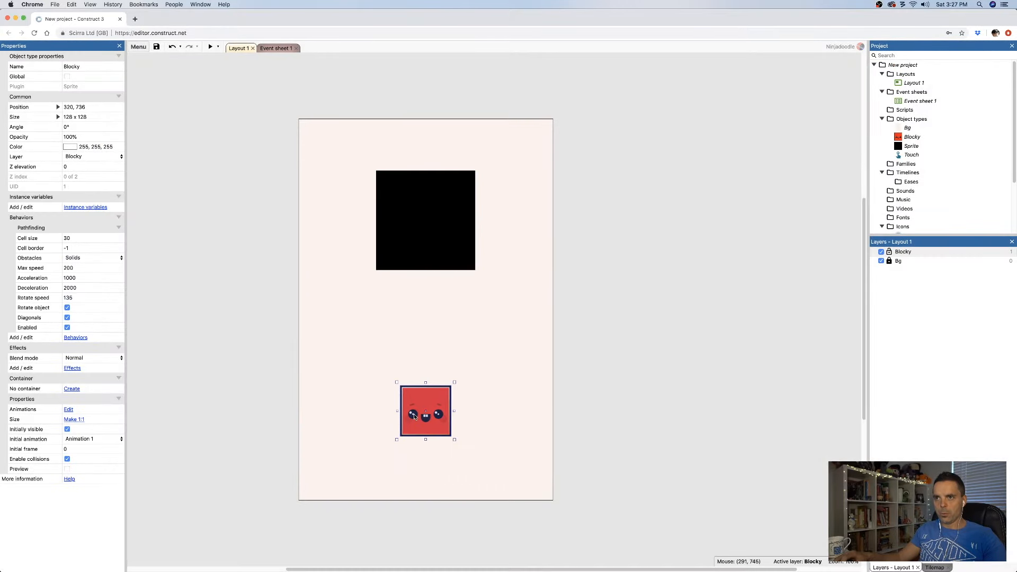
# Move the black sprite down to position 320, 480, just above Blocky
pyautogui.moveTo(427, 225); pyautogui.dragTo(422, 304)
pyautogui.click(641, 303)
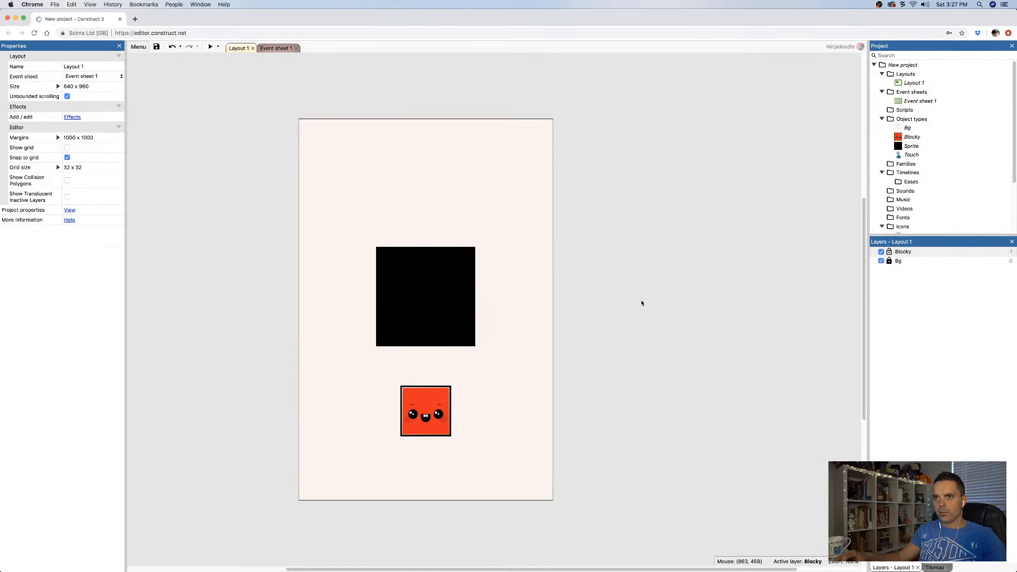
pyautogui.moveTo(430, 300); pyautogui.dragTo(431, 313)
pyautogui.click(494, 421)
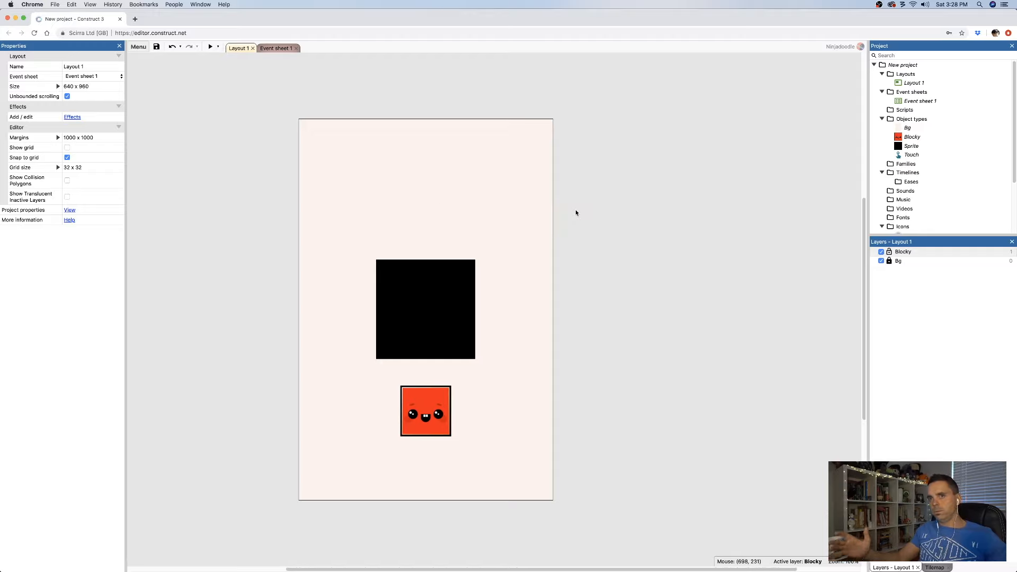
# Add a Touch event to Event sheet 1 with the condition On touched object, set to Blocky
pyautogui.click(277, 48)
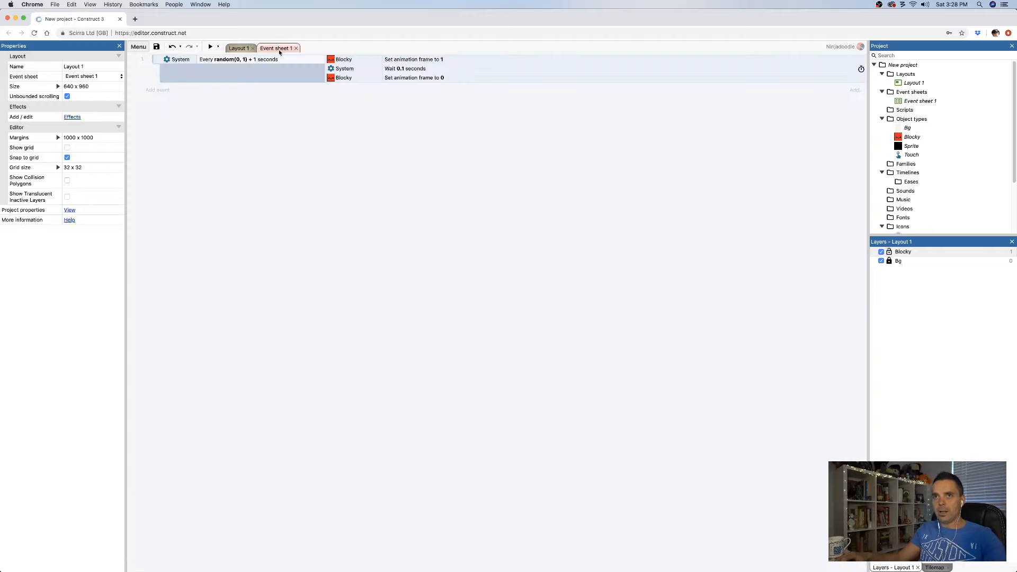
pyautogui.click(169, 93)
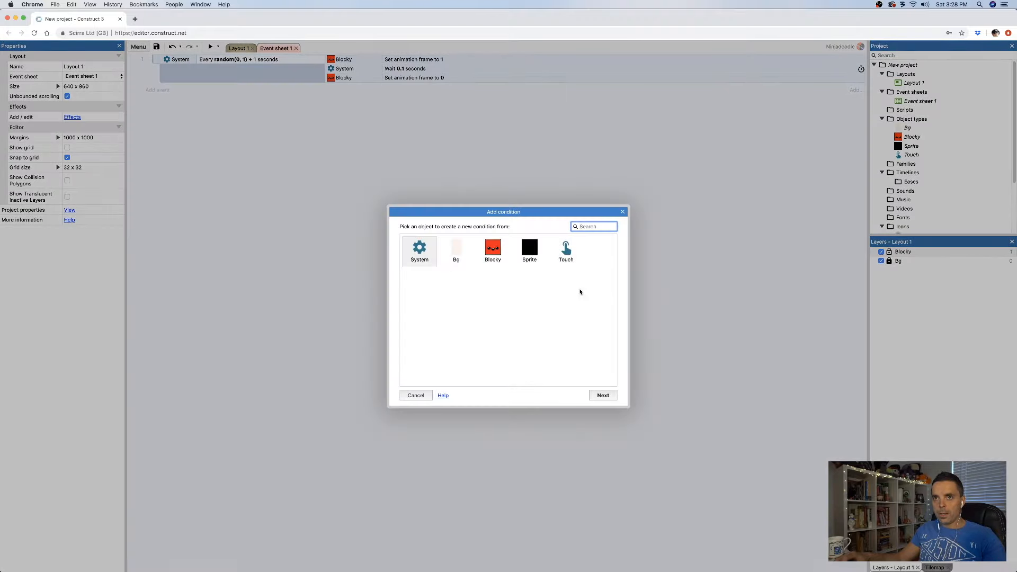
pyautogui.doubleClick(567, 252)
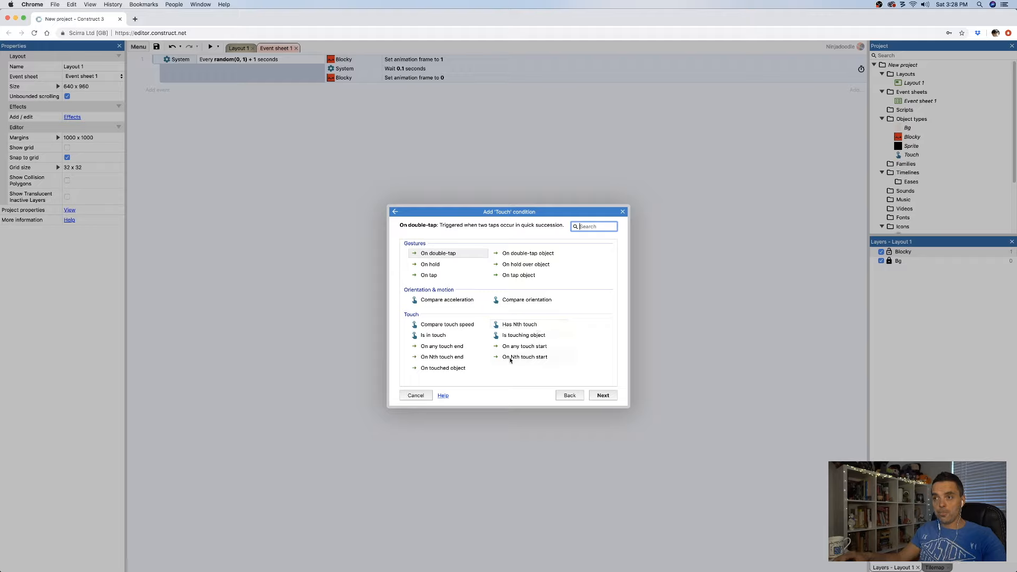
pyautogui.doubleClick(458, 372)
pyautogui.click(563, 342)
pyautogui.doubleClick(504, 276)
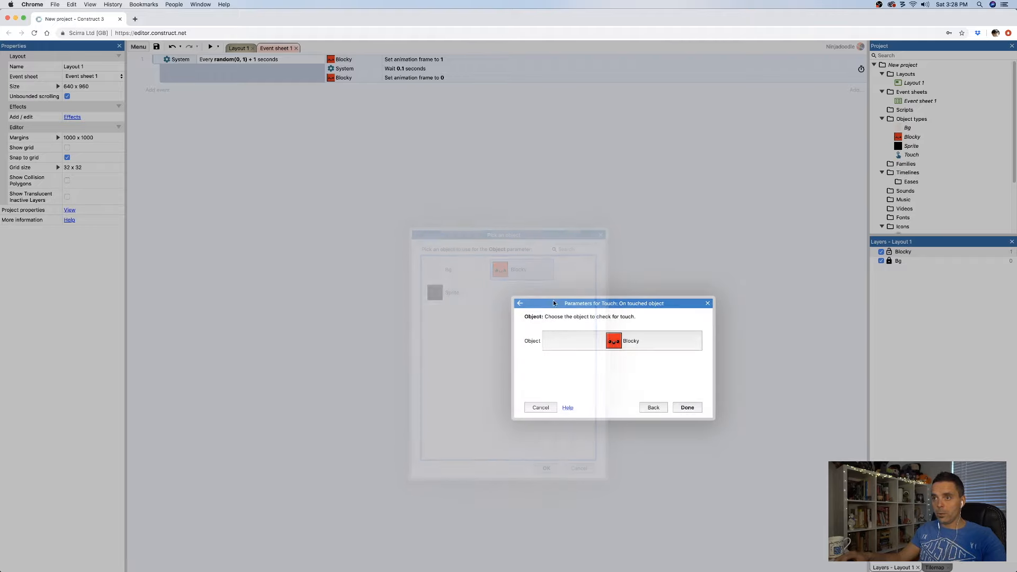
pyautogui.click(687, 408)
# Examine Blocky's Pathfinding actions, reading the descriptions of Add obstacle, Find path and Add path cost without adding one
pyautogui.click(341, 89)
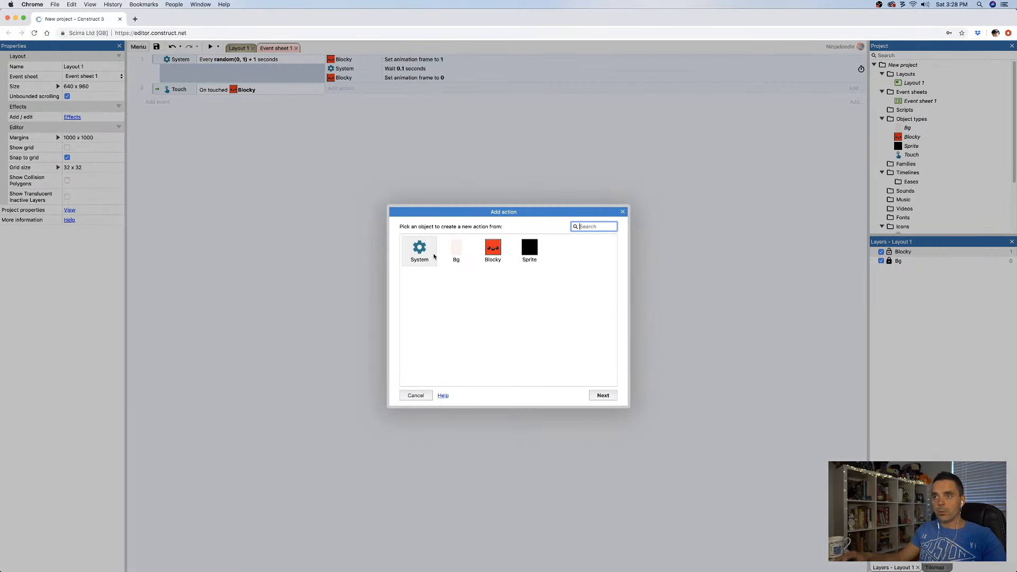
pyautogui.doubleClick(493, 250)
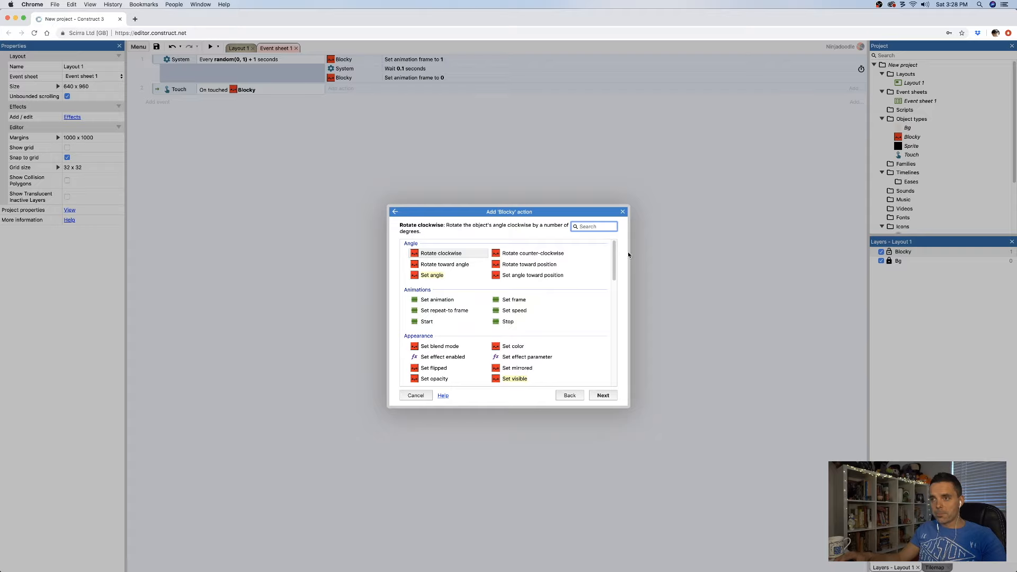
pyautogui.write('ps')
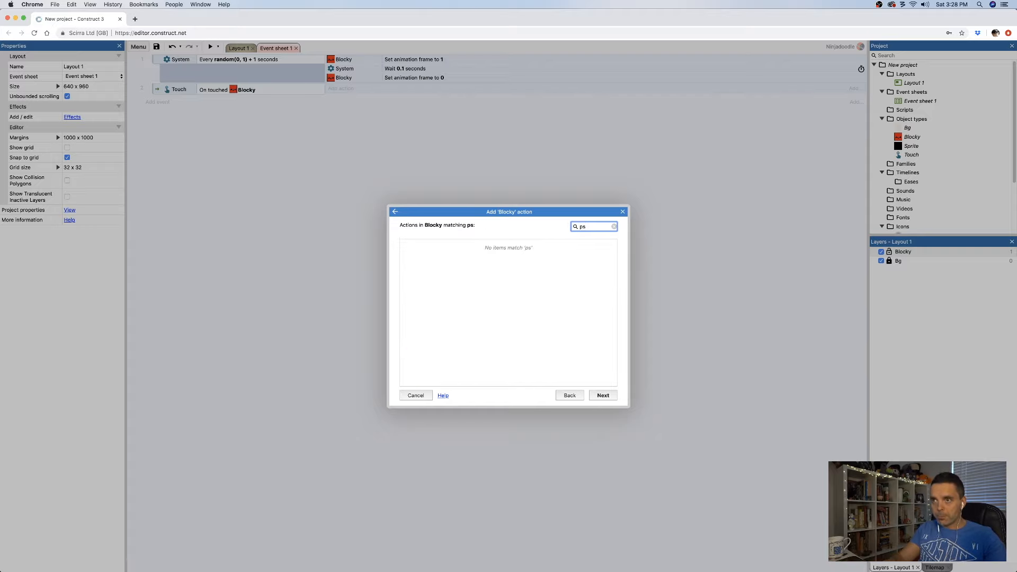
pyautogui.press('BackSpace')
pyautogui.write('a')
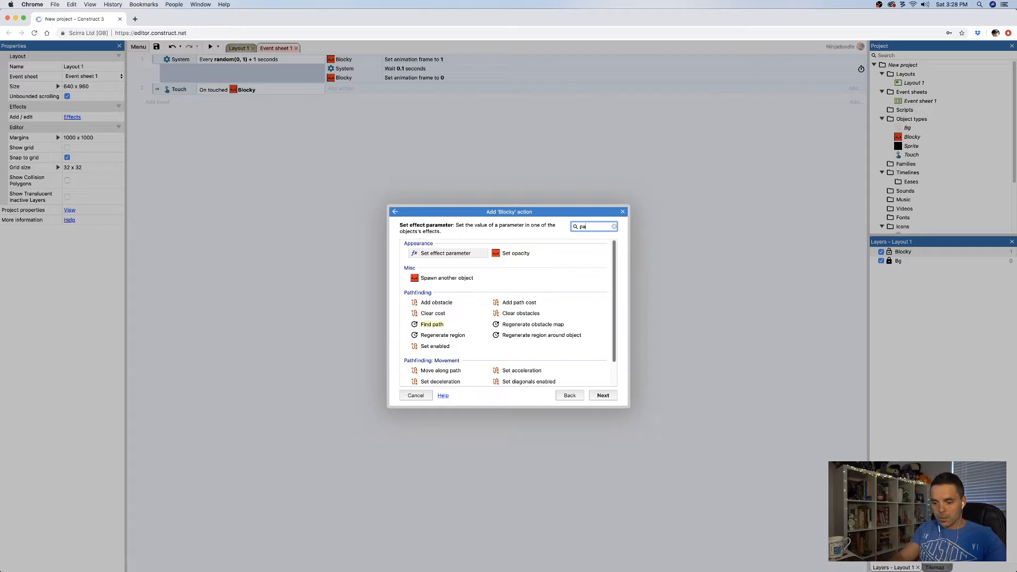
pyautogui.write('th')
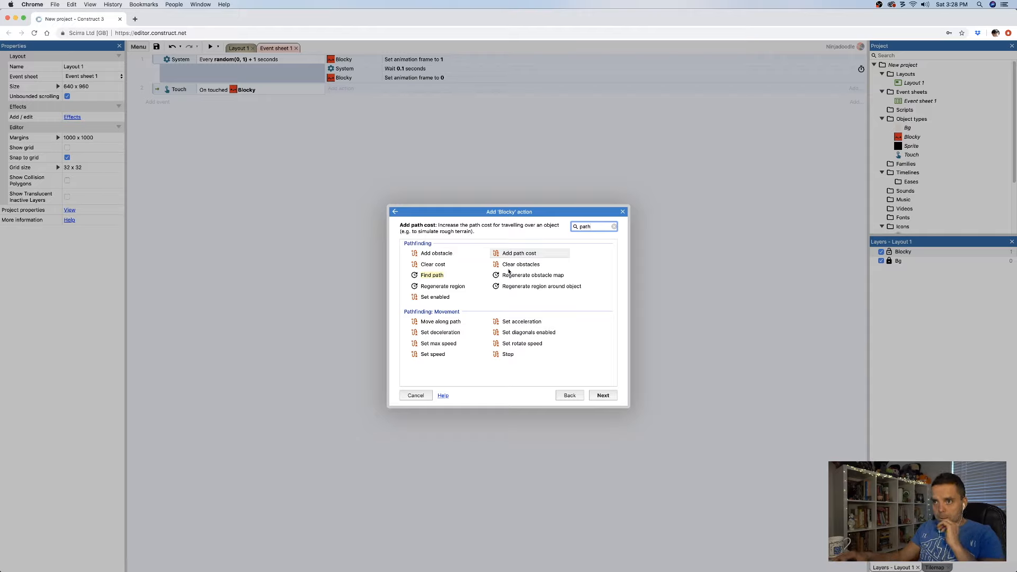
pyautogui.click(447, 255)
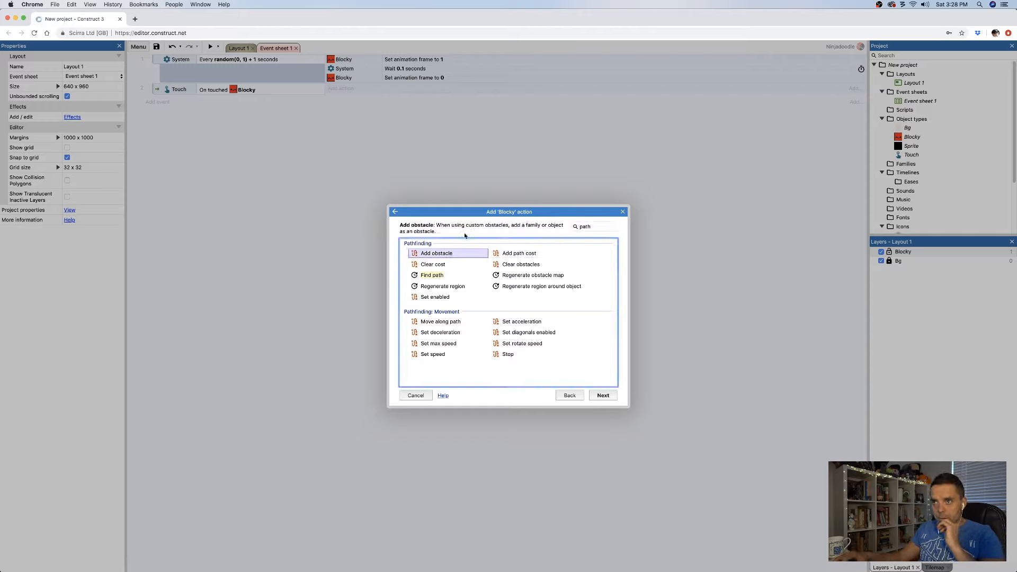
pyautogui.click(439, 276)
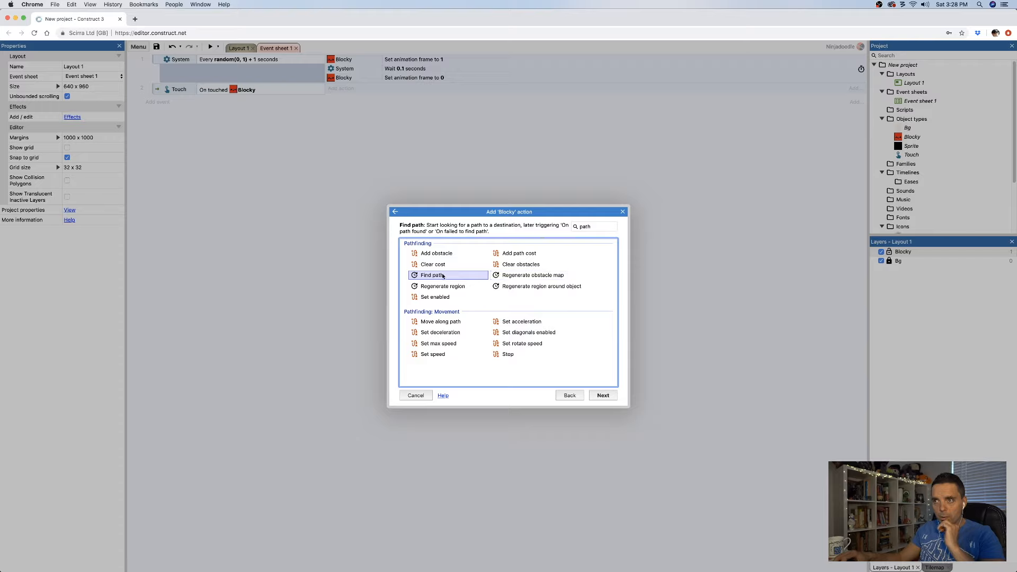
pyautogui.click(521, 255)
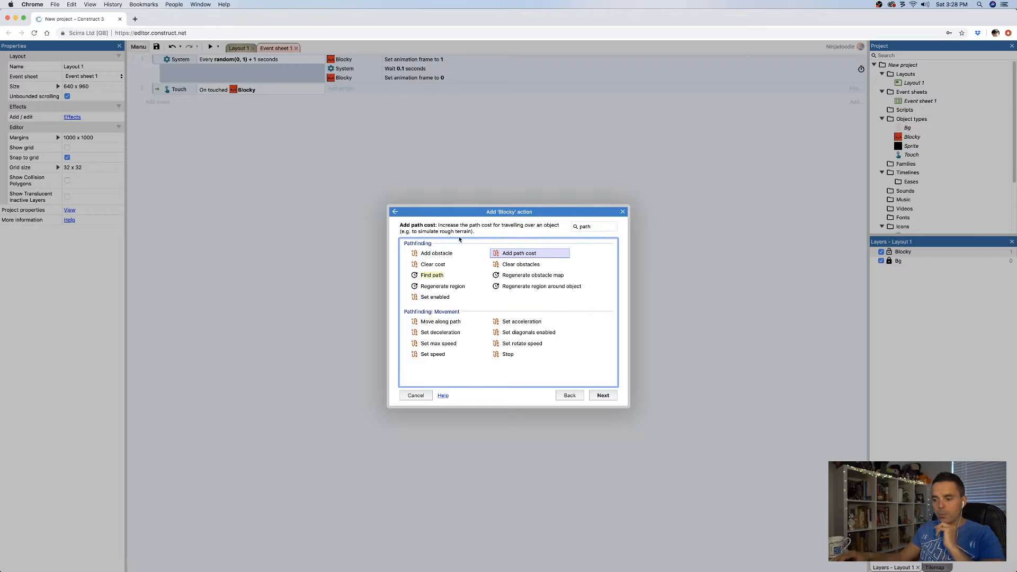
pyautogui.click(623, 212)
# Insert another Sprite object above the black square in Layout 1 and flood-fill its image with orange-red, RGB 253, 71, 64
pyautogui.click(239, 48)
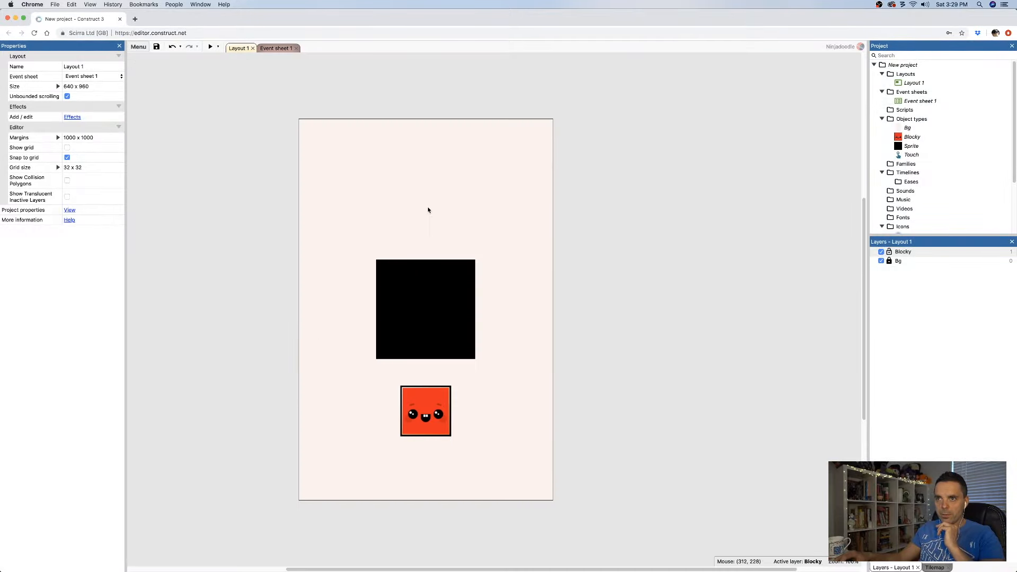
pyautogui.doubleClick(692, 314)
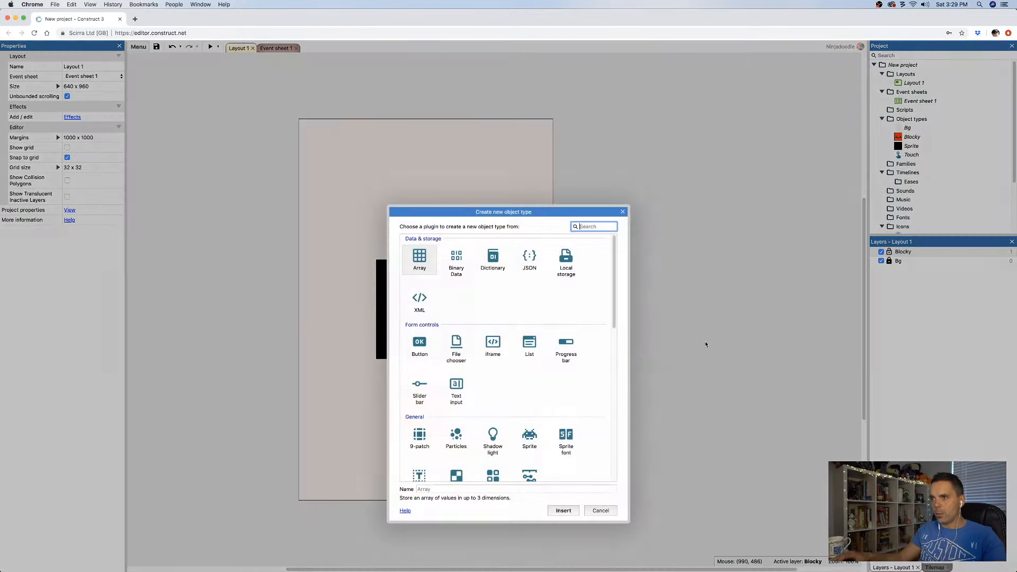
pyautogui.click(527, 439)
pyautogui.doubleClick(526, 441)
pyautogui.click(427, 218)
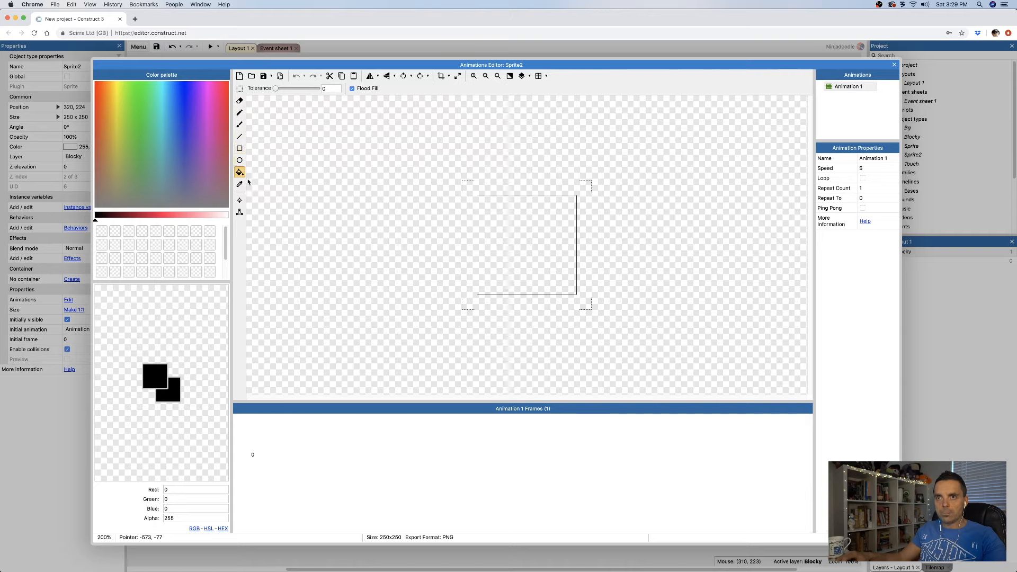
pyautogui.moveTo(177, 127); pyautogui.dragTo(94, 77)
pyautogui.click(179, 218)
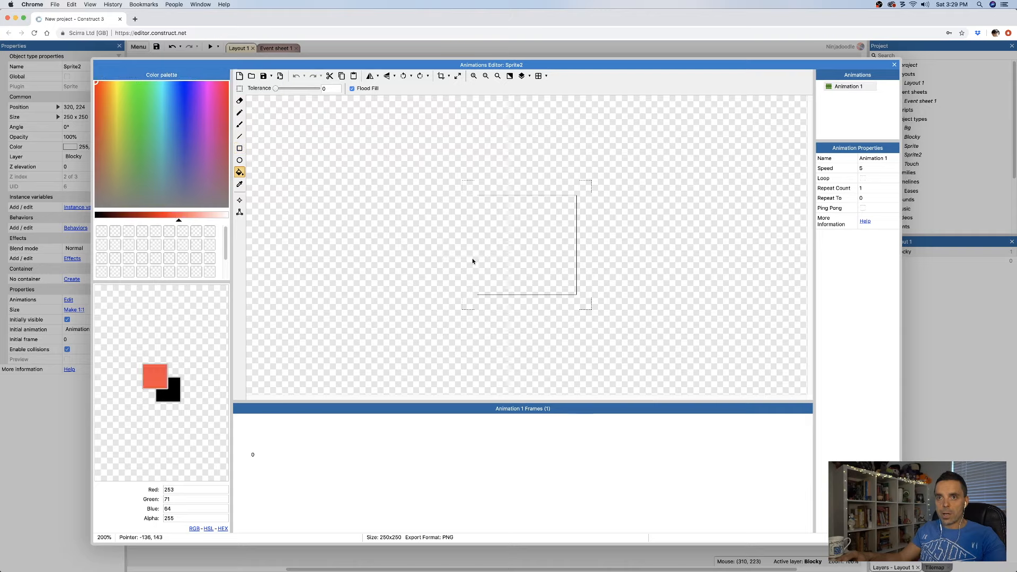
pyautogui.click(493, 249)
pyautogui.click(894, 65)
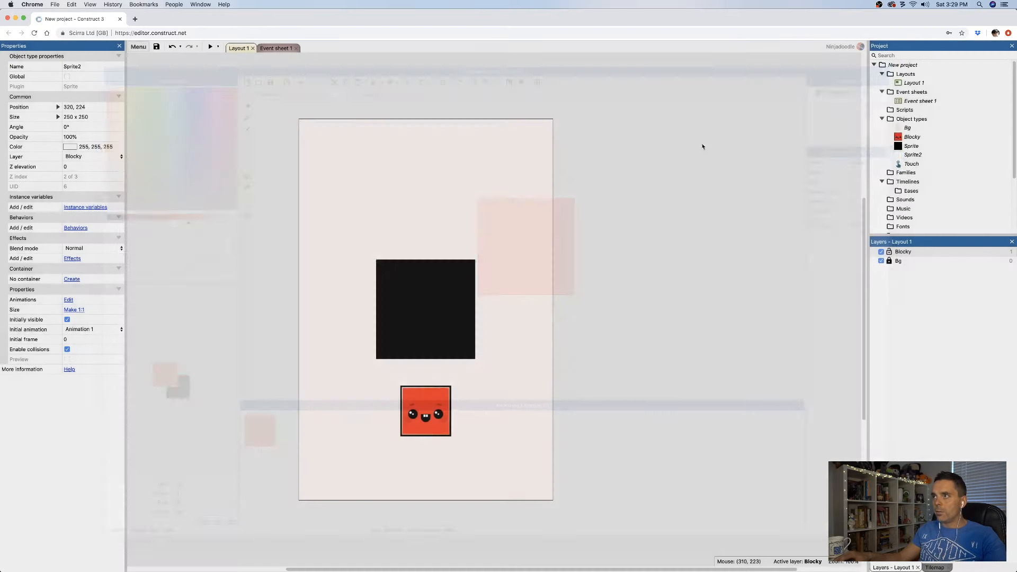
# Resize the orange-red sprite to 64 x 64 at position 320, 160 and rename it Destination
pyautogui.moveTo(478, 153); pyautogui.dragTo(424, 196)
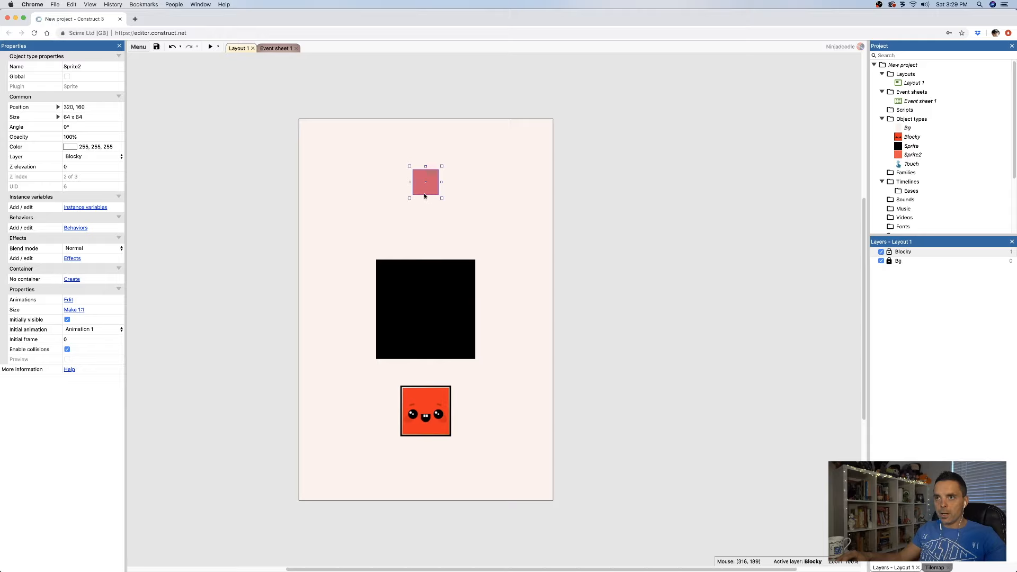
pyautogui.click(429, 209)
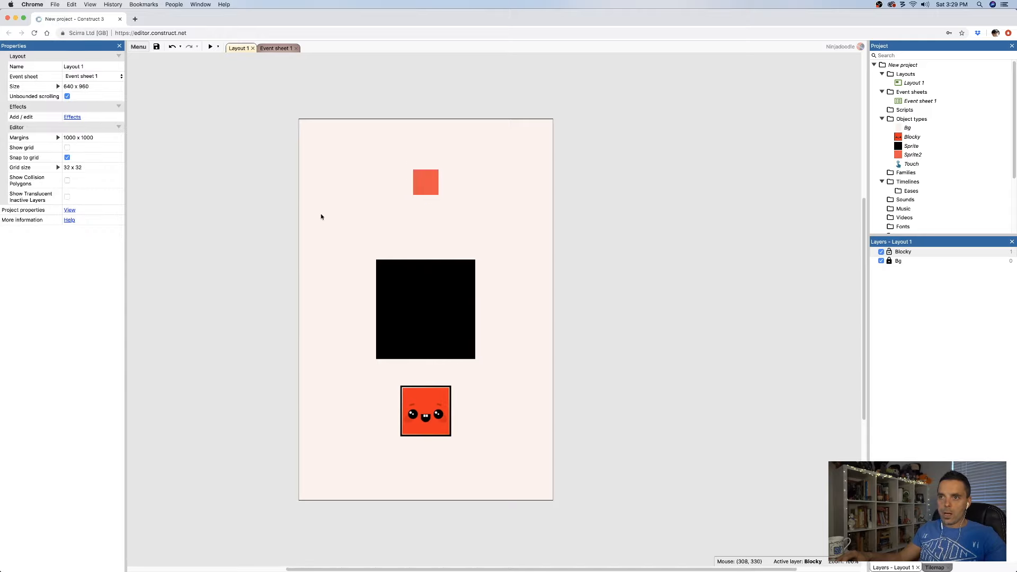
pyautogui.click(420, 185)
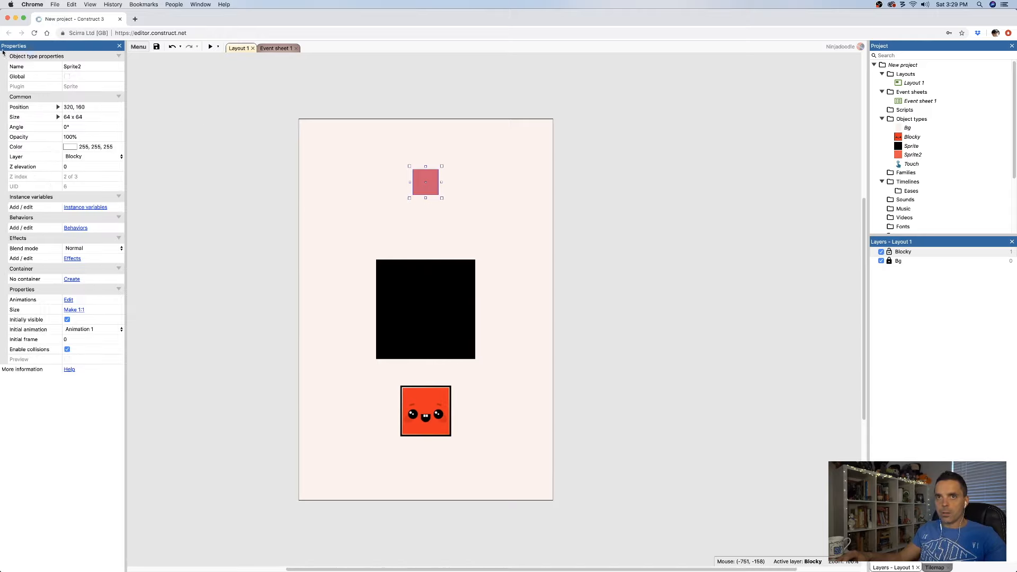
pyautogui.click(84, 67)
pyautogui.write('Des')
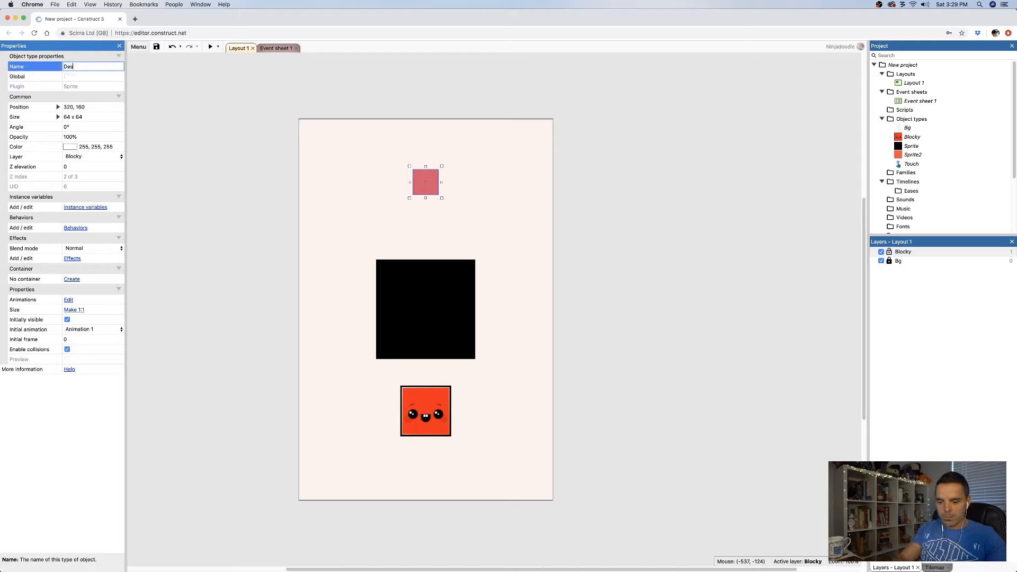
pyautogui.write('tination')
pyautogui.press('Return')
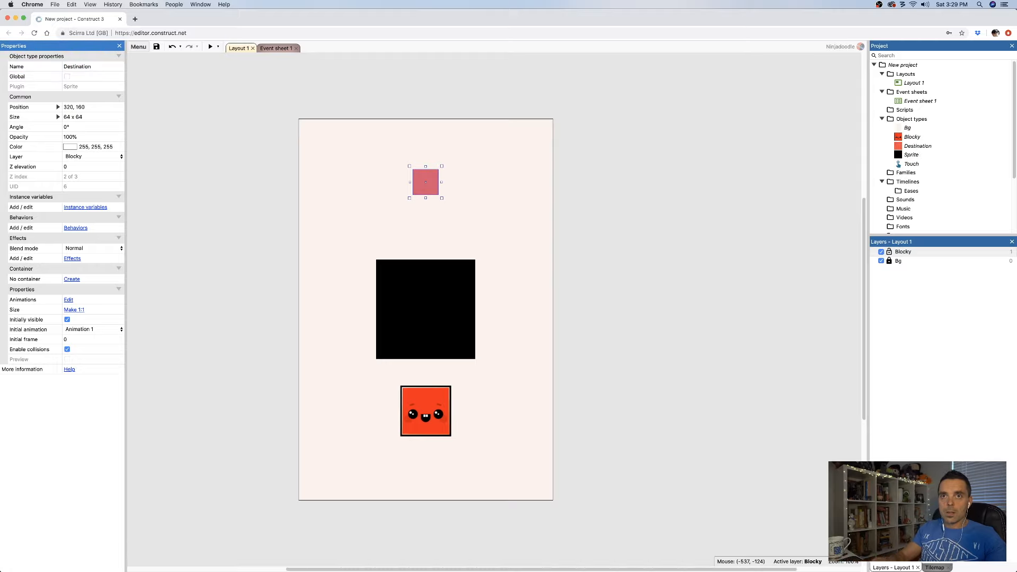
# Rename the black square sprite as Rock
pyautogui.click(416, 340)
pyautogui.click(85, 67)
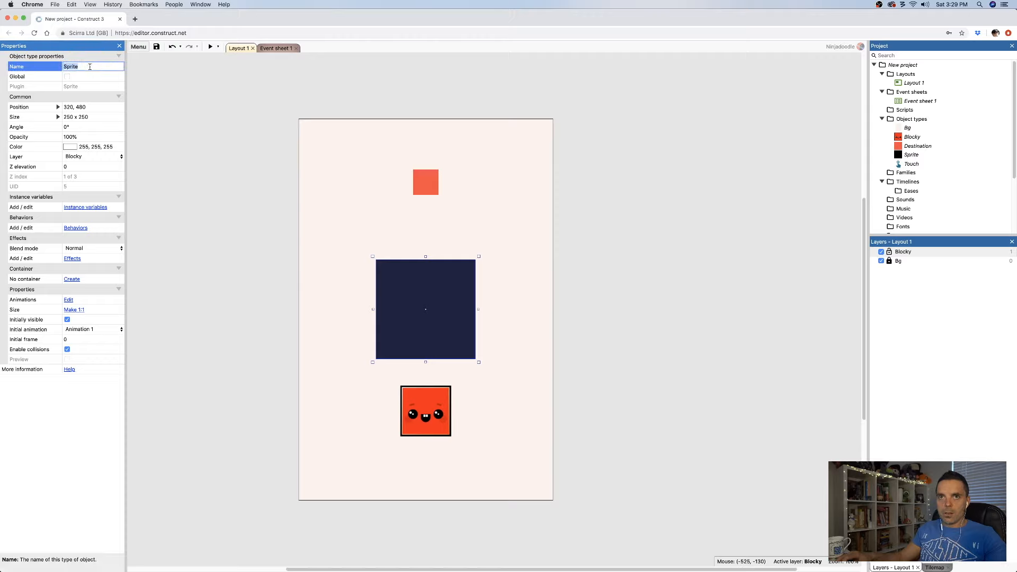
pyautogui.write('B')
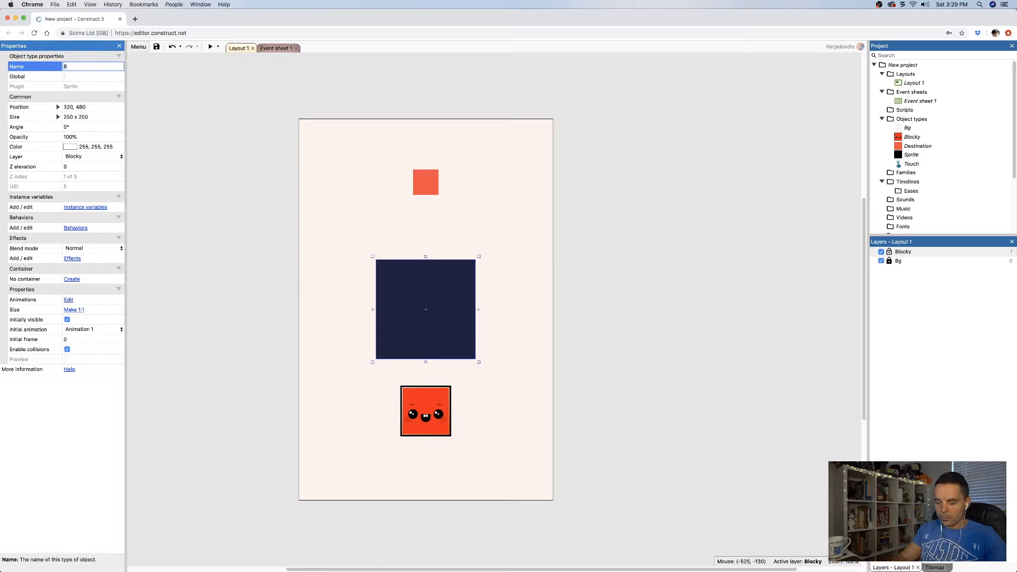
pyautogui.write('ock')
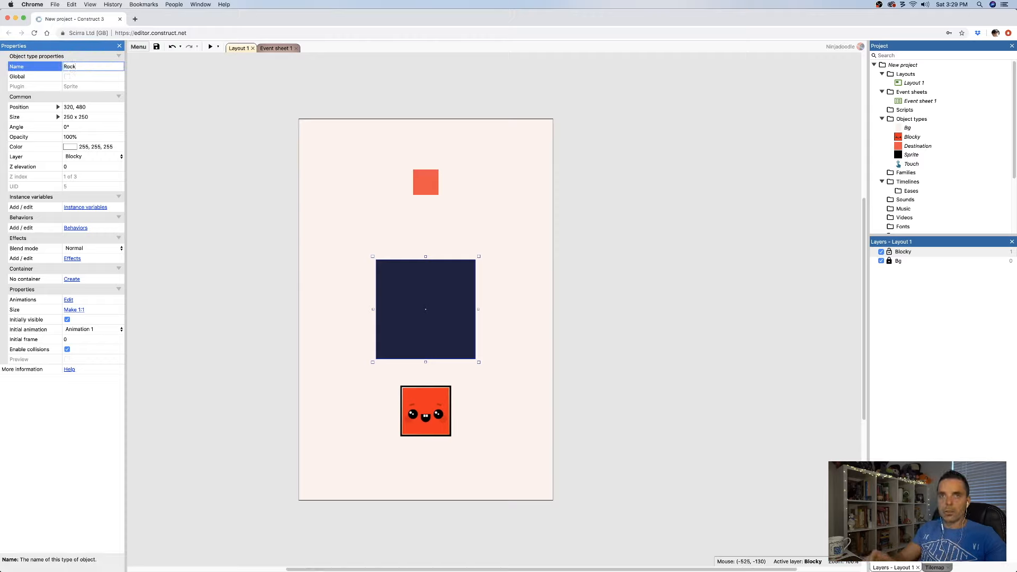
pyautogui.press('Return')
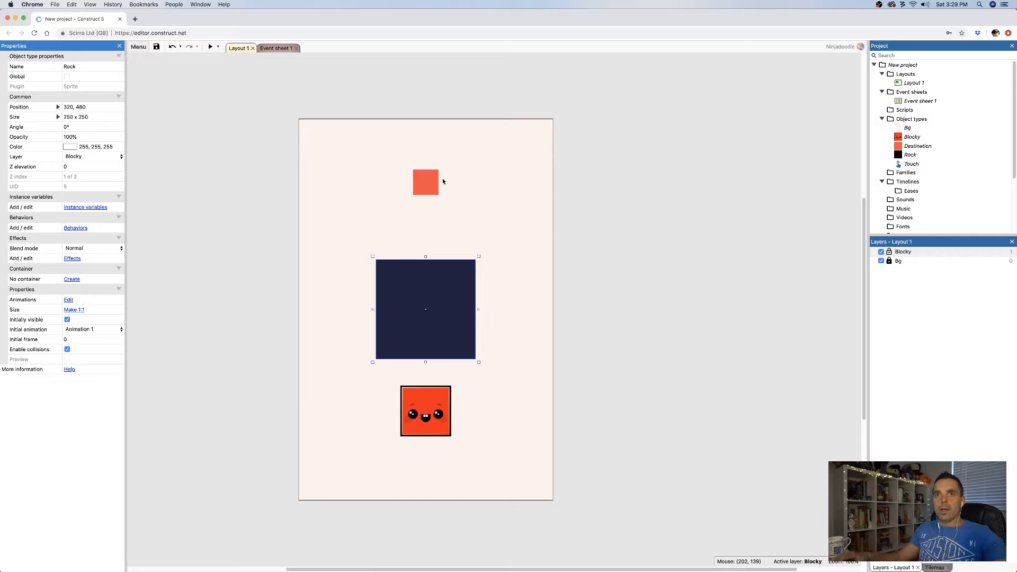
pyautogui.click(457, 209)
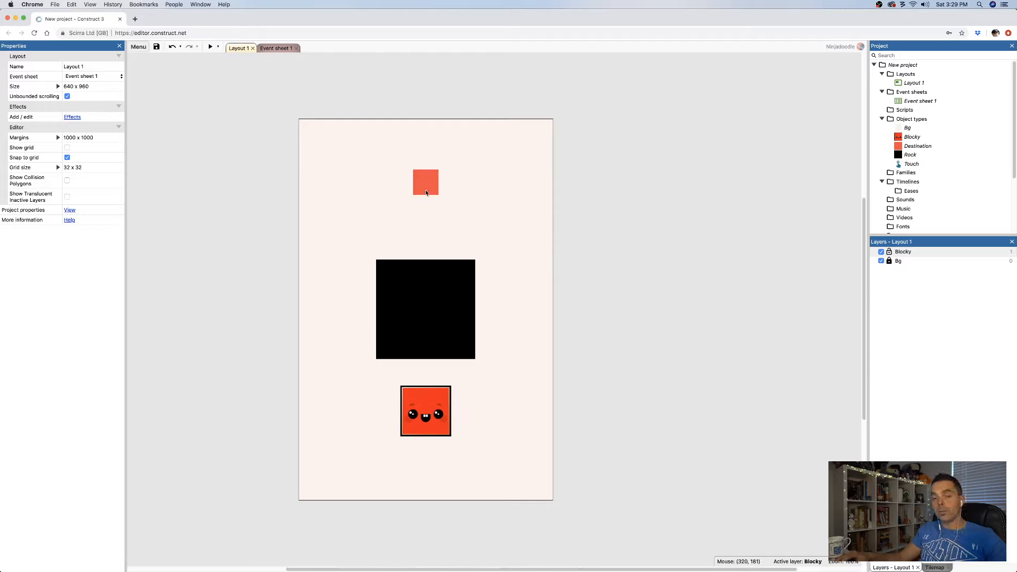
# In Event sheet 1, start adding Blocky's Pathfinding Find path action to the On touched Blocky event
pyautogui.click(282, 49)
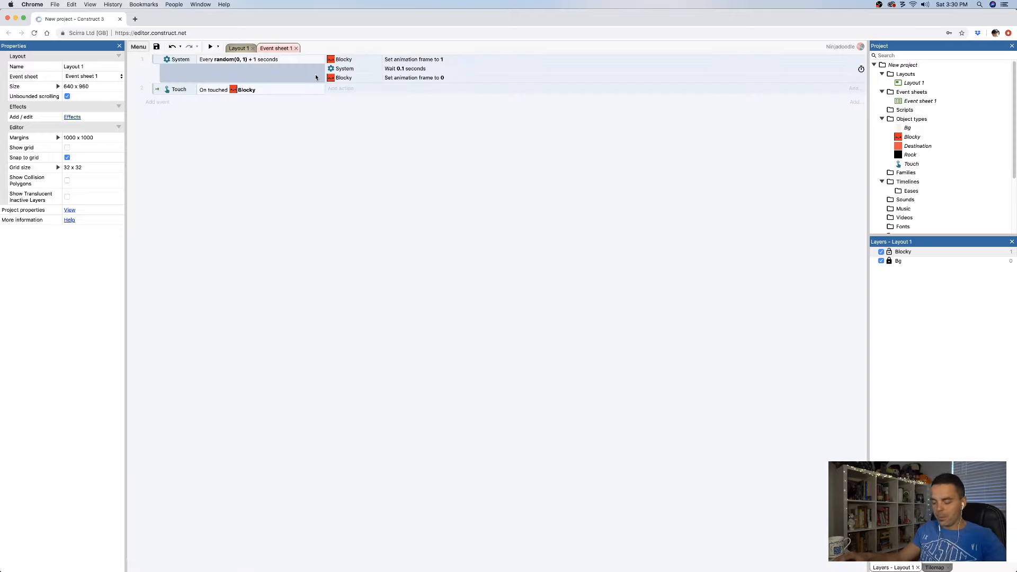
pyautogui.click(341, 89)
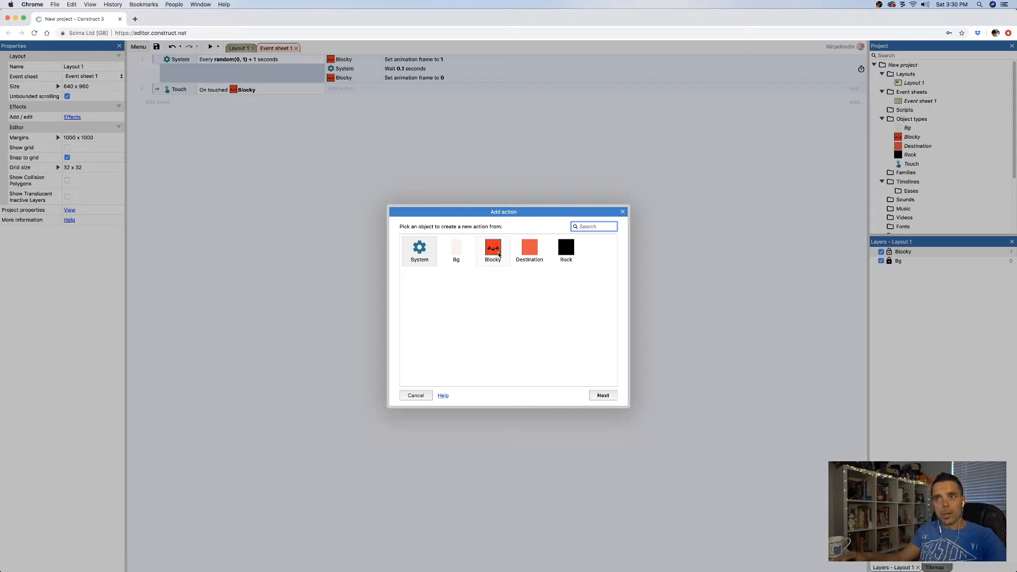
pyautogui.doubleClick(498, 254)
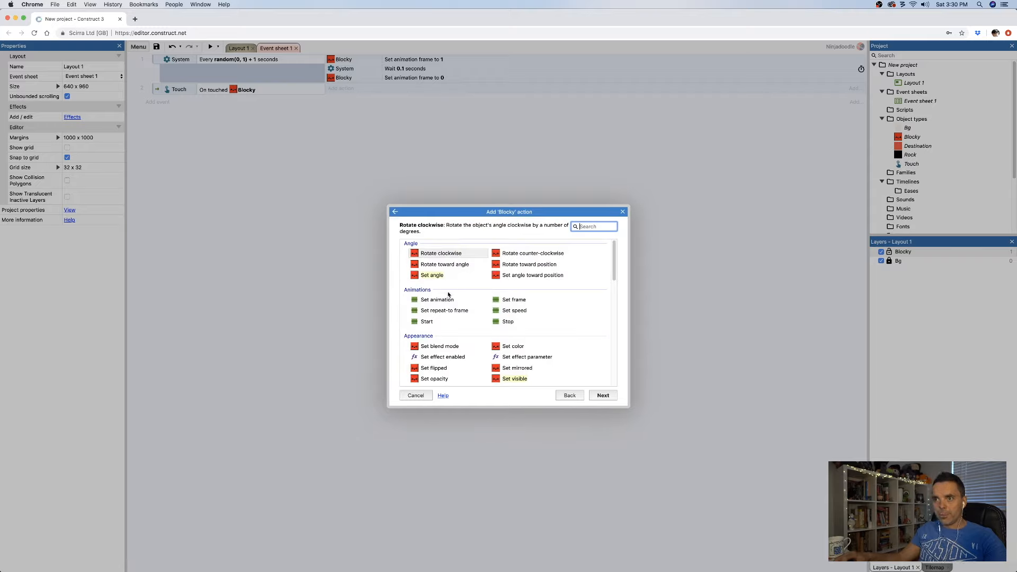
pyautogui.write('path')
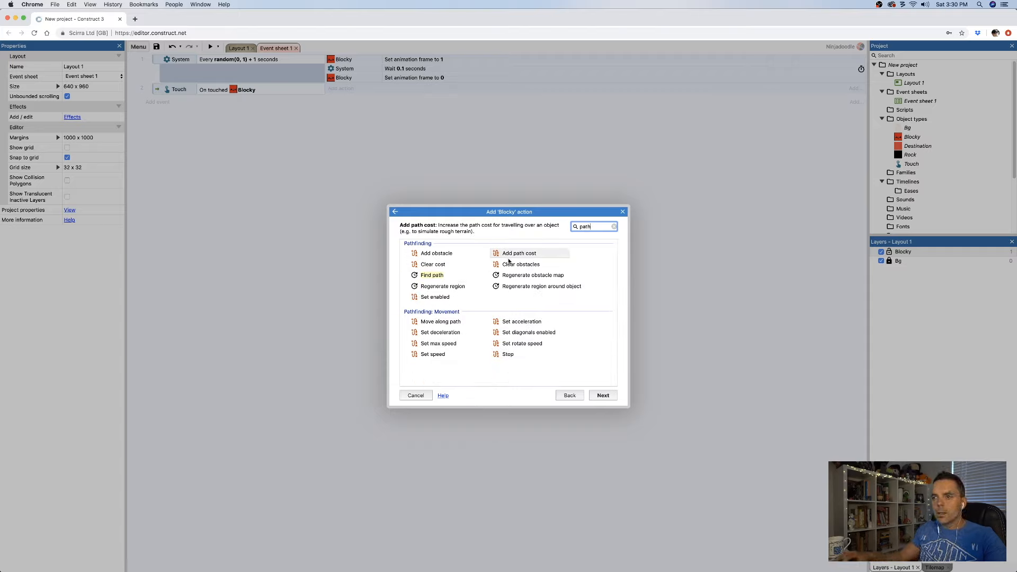
pyautogui.doubleClick(432, 275)
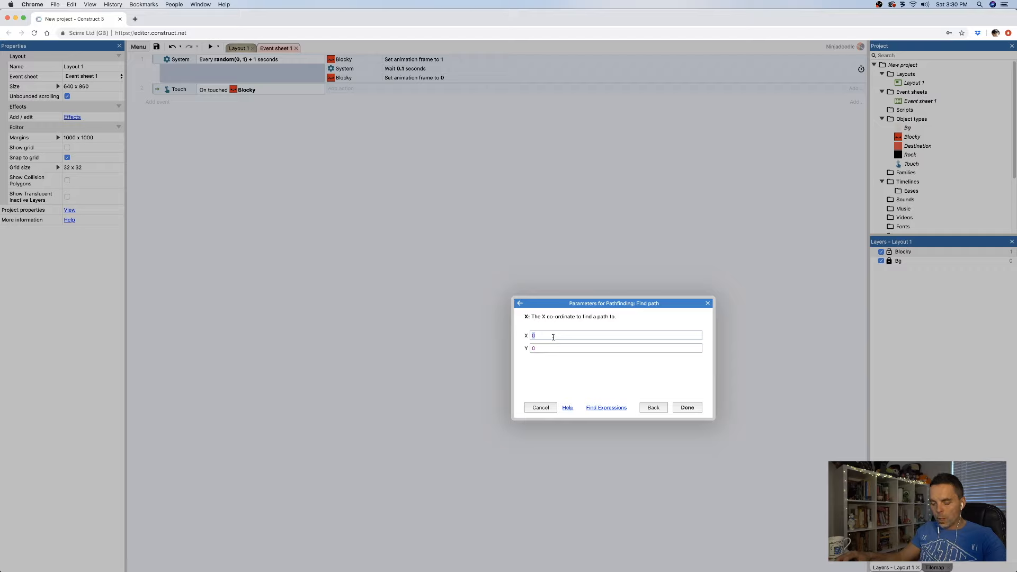
# Set the Find path target to X Destination.X and Y Destination.Y and finish adding the action
pyautogui.write('Des')
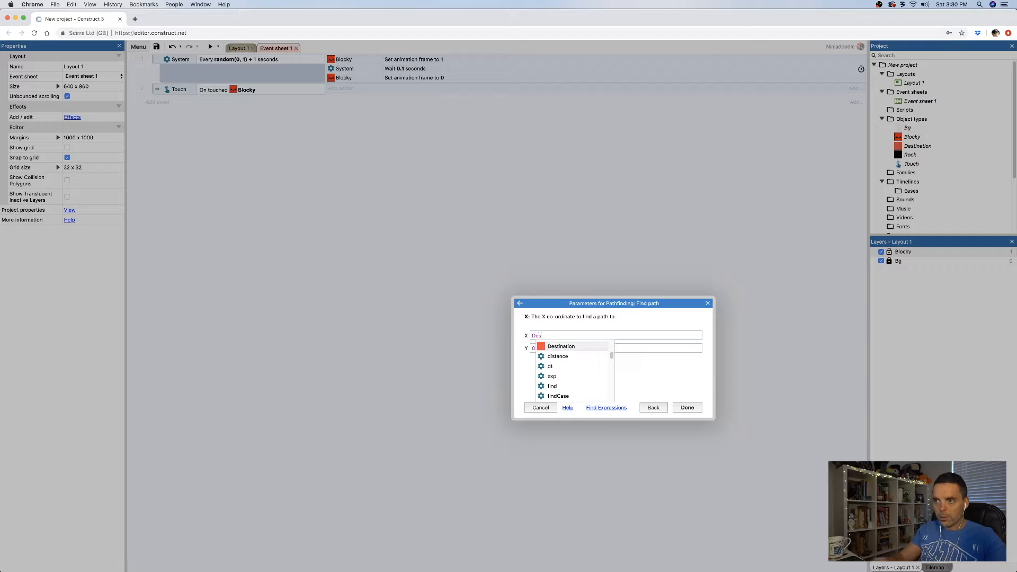
pyautogui.press('Tab')
pyautogui.write('.x')
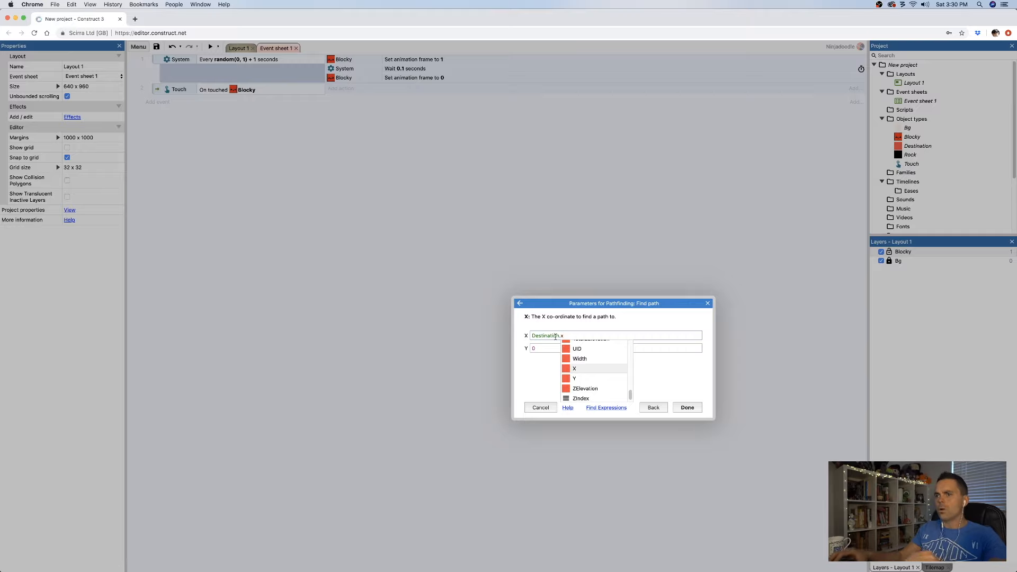
pyautogui.press('Tab')
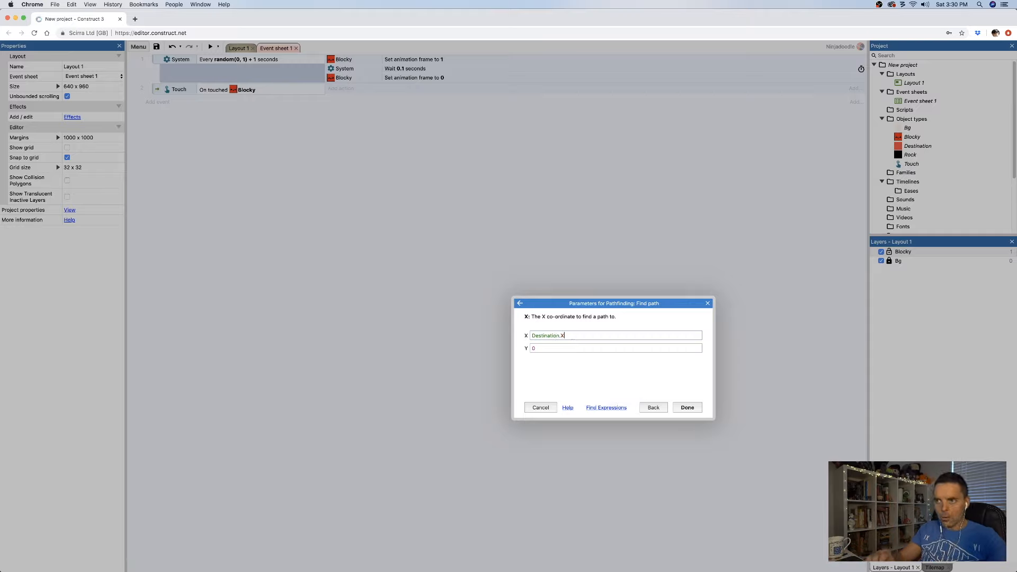
pyautogui.press('Tab')
pyautogui.write('Des')
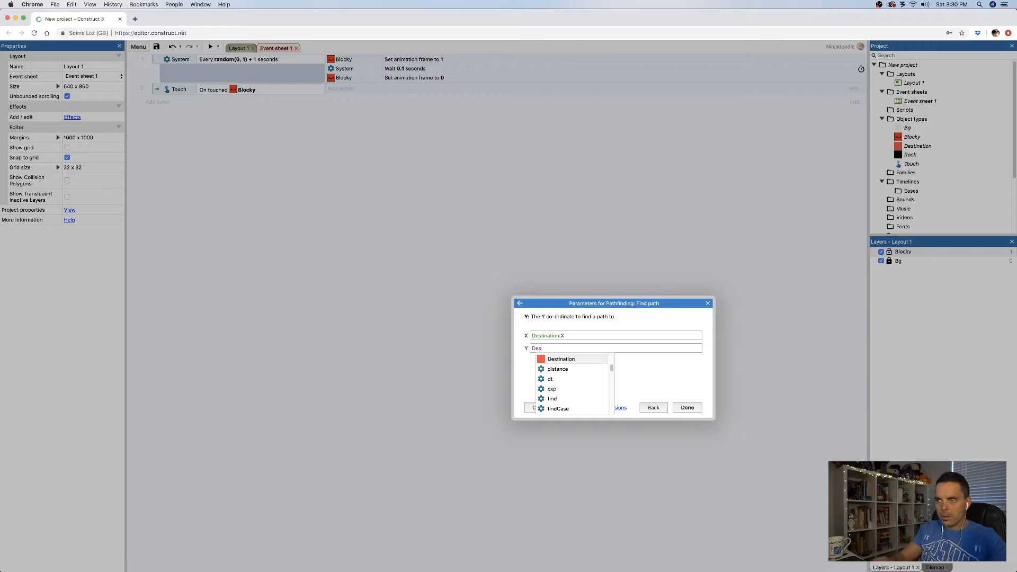
pyautogui.press('Tab')
pyautogui.write('.y')
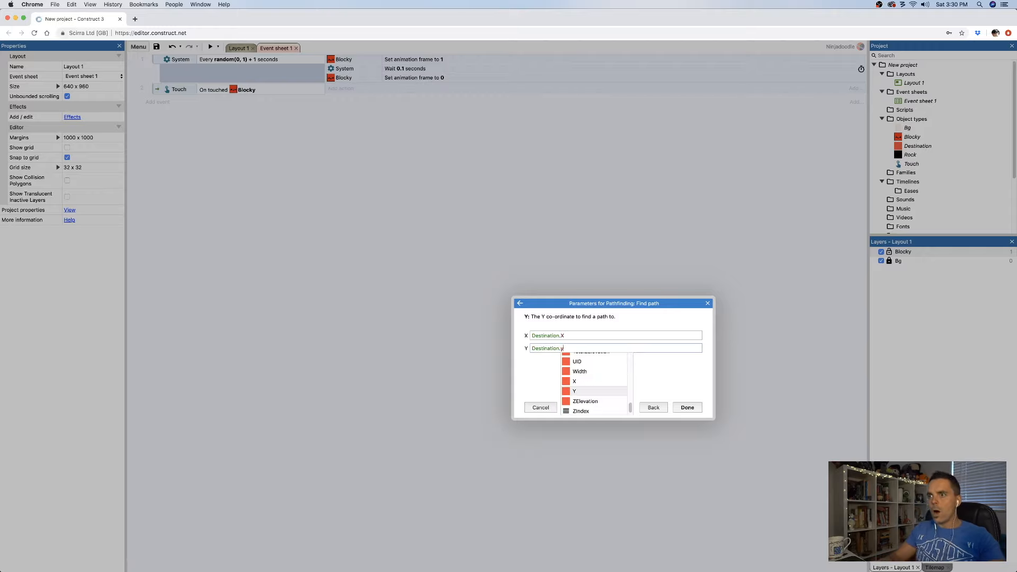
pyautogui.press('Tab')
pyautogui.press('Return')
# Add Blocky's Pathfinding Move along path action below Find path in the On touched Blocky event
pyautogui.rightClick(344, 88)
pyautogui.click(368, 105)
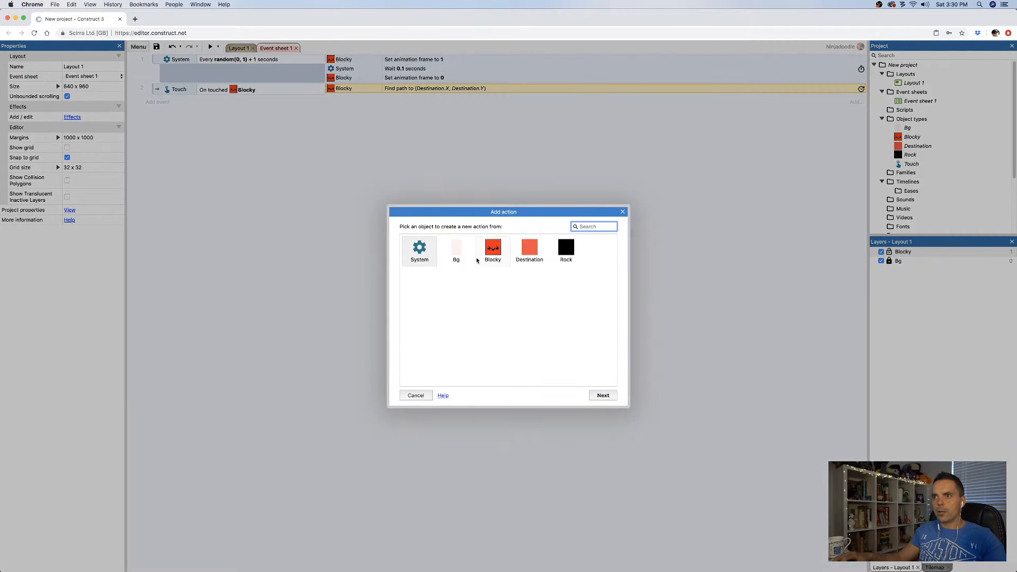
pyautogui.doubleClick(493, 250)
pyautogui.write('path')
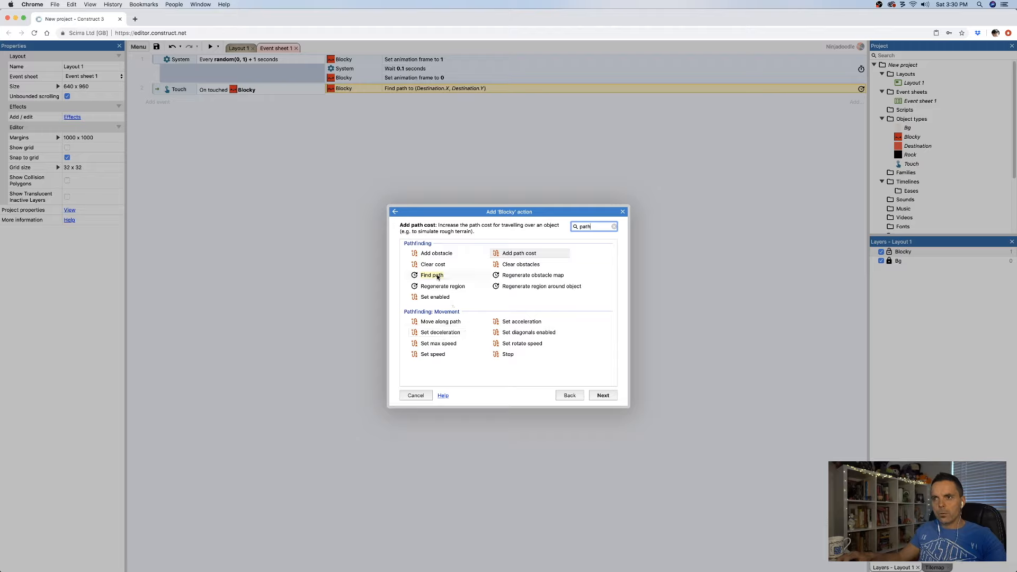
pyautogui.doubleClick(453, 322)
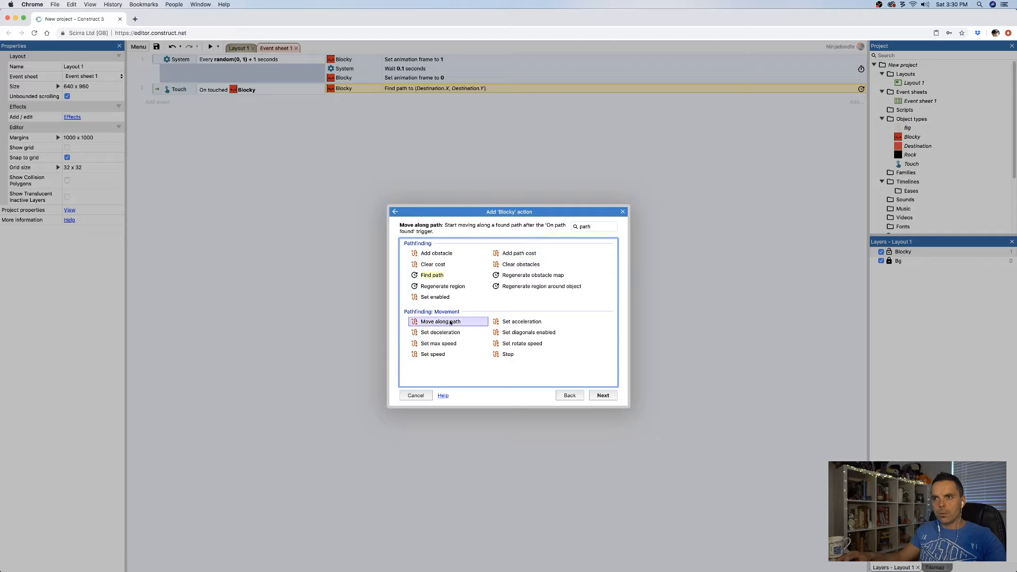
# Preview the project, touch Blocky to test its movement to the Destination sprite, and close the preview
pyautogui.click(209, 48)
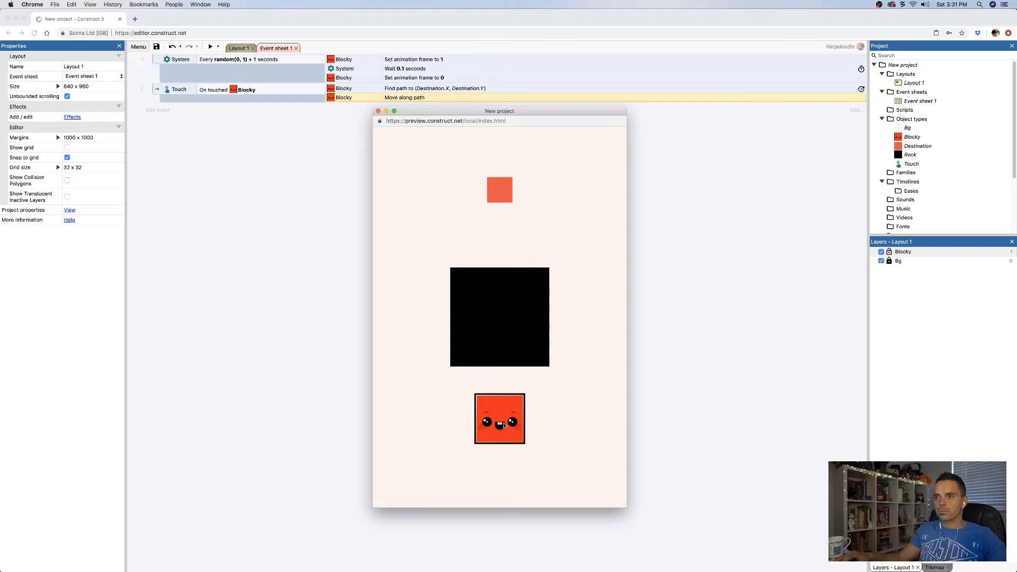
pyautogui.click(524, 418)
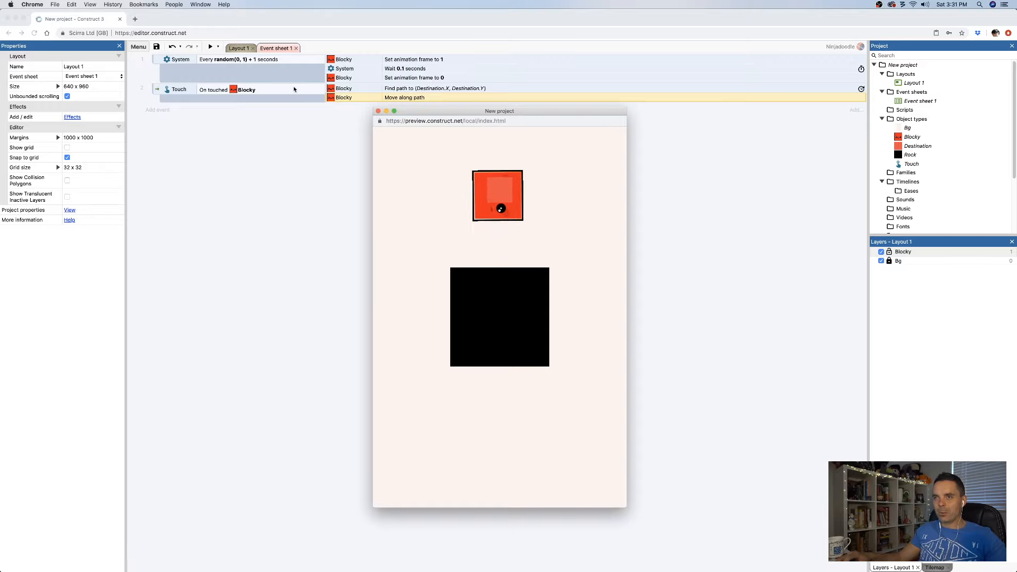
pyautogui.click(378, 111)
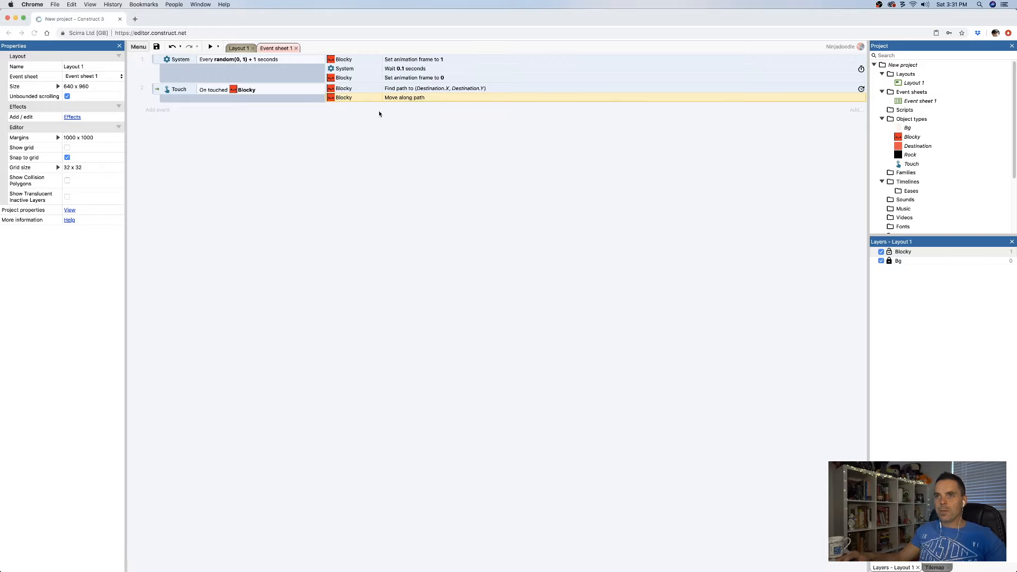
# Add the Solid behavior to the Rock sprite in Layout 1
pyautogui.click(241, 49)
pyautogui.click(423, 330)
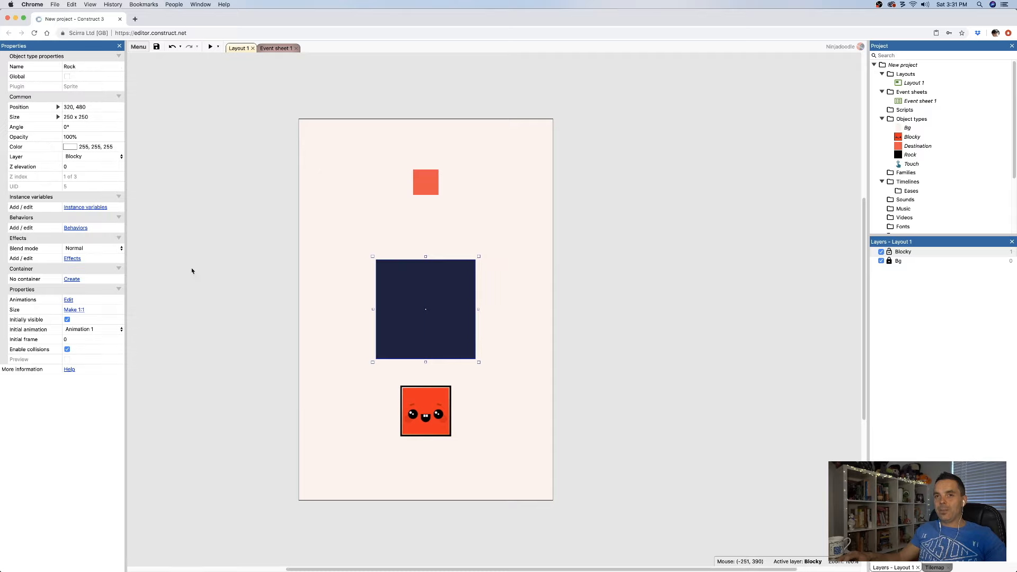
pyautogui.click(85, 228)
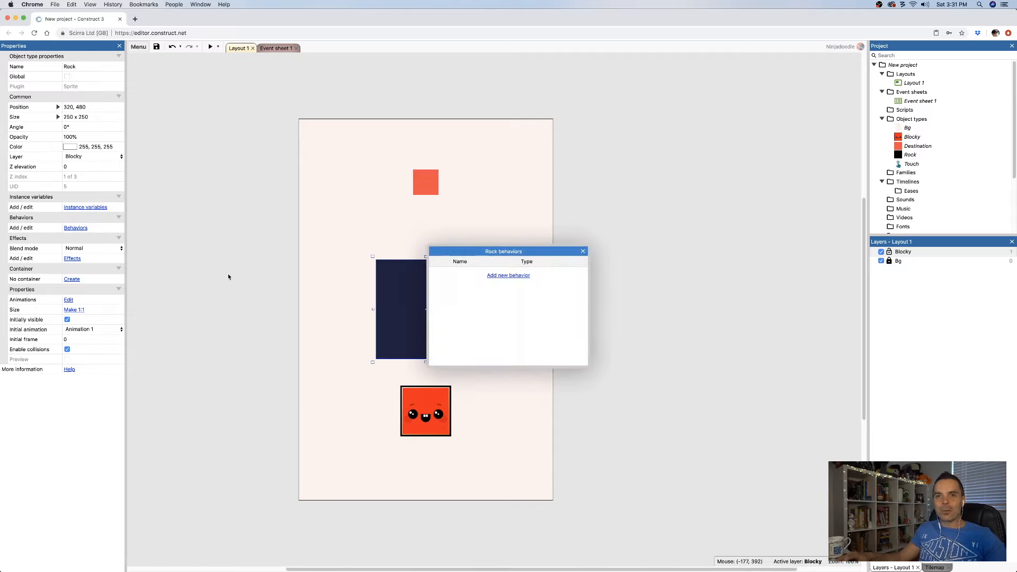
pyautogui.click(521, 275)
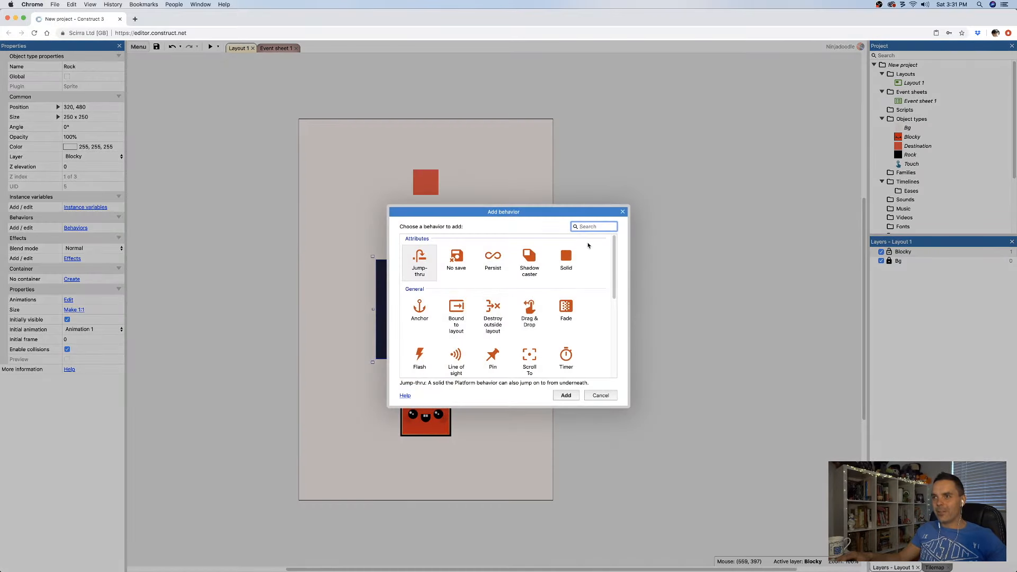
pyautogui.write('soli')
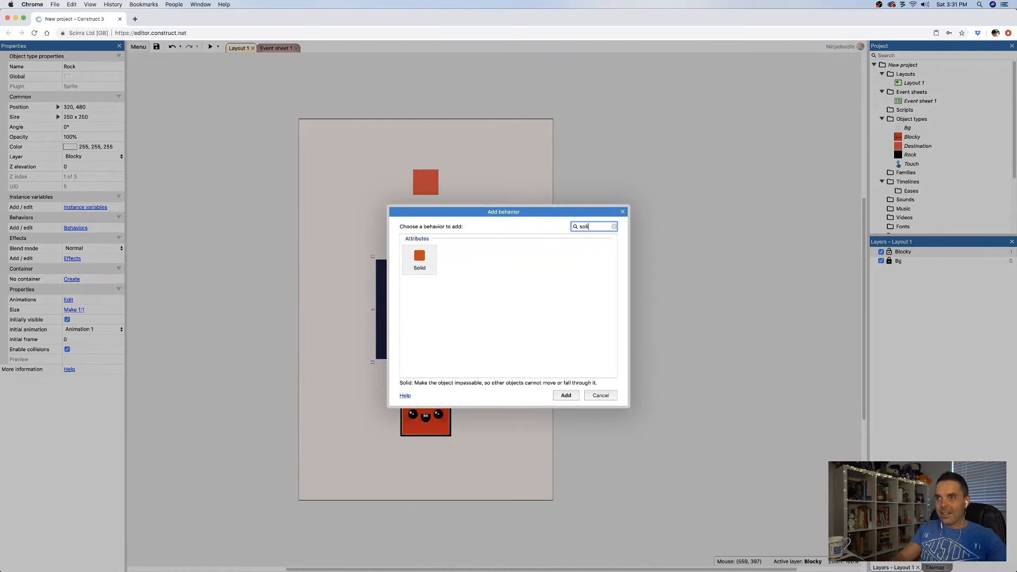
pyautogui.press('Return')
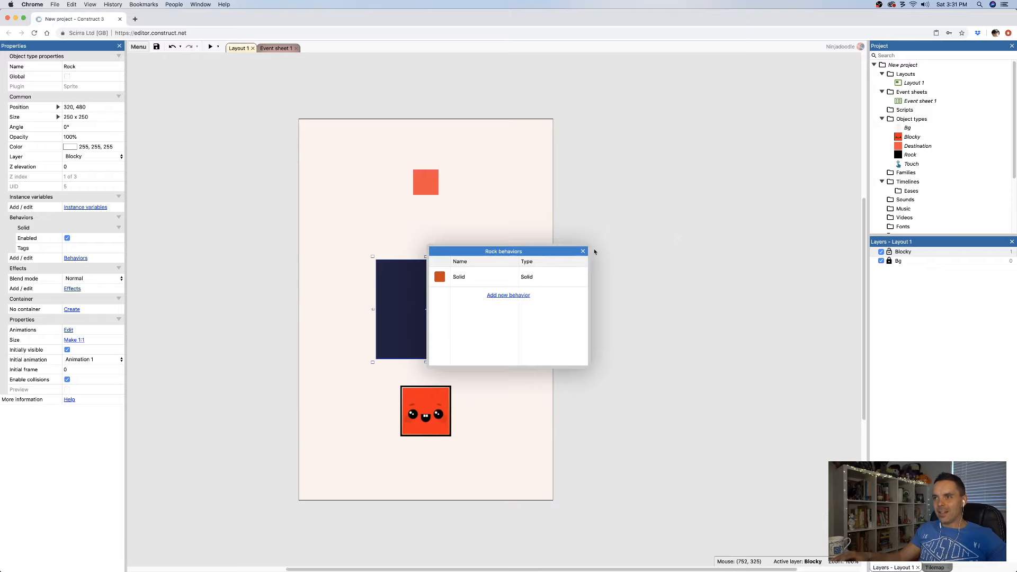
pyautogui.click(583, 251)
pyautogui.click(577, 220)
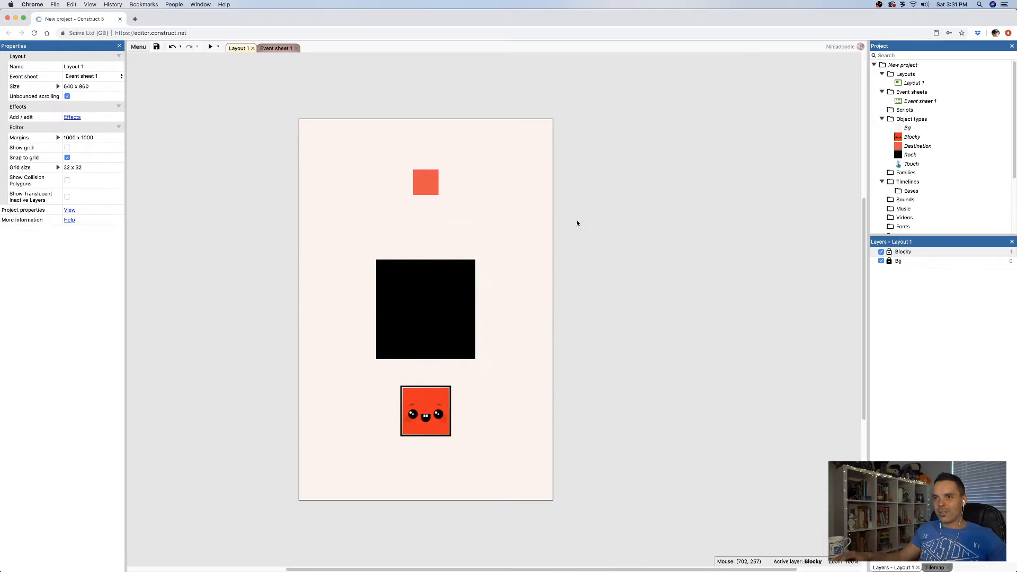
# Preview the layout again and touch Blocky to test its path around the solid Rock
pyautogui.click(211, 48)
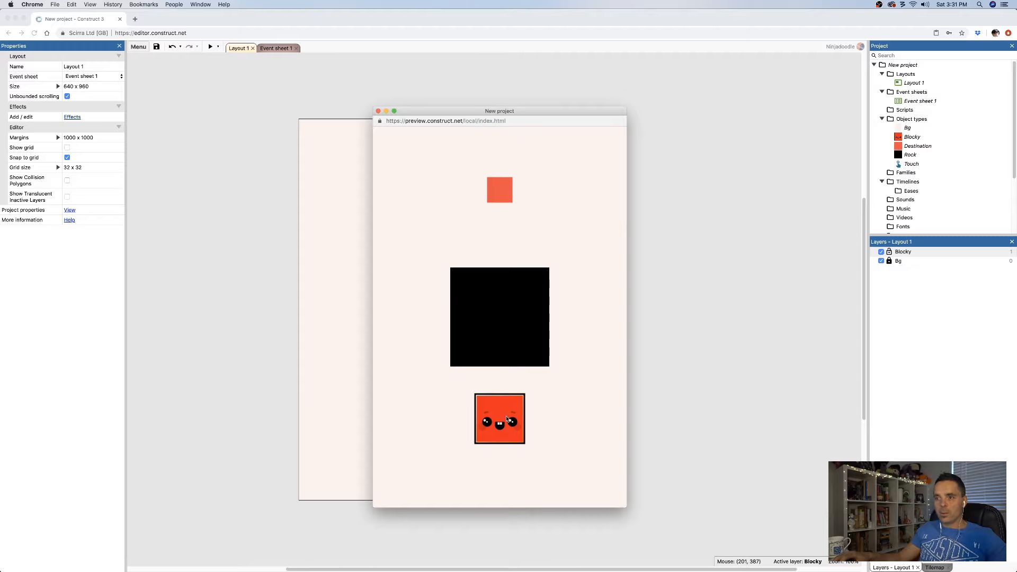
pyautogui.click(507, 419)
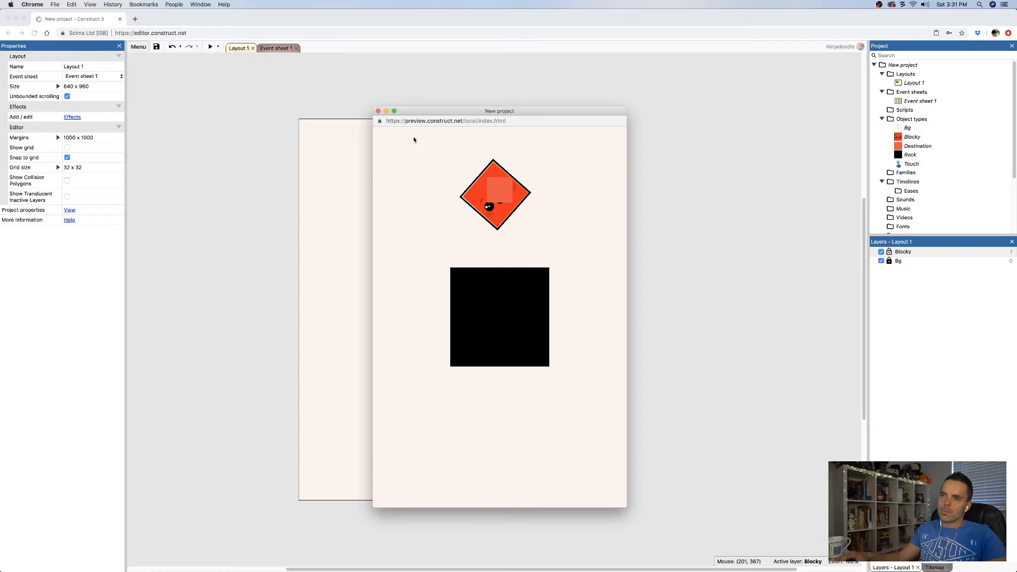
pyautogui.click(378, 112)
# Inspect the collision polygons of the Rock sprite and of both Blocky animation frames in the Animations Editor
pyautogui.click(433, 308)
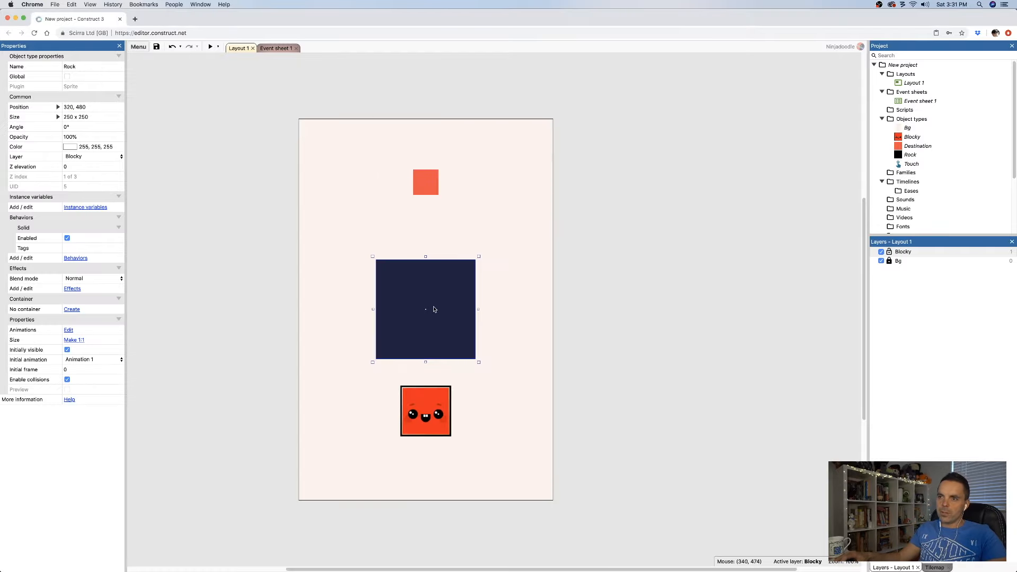
pyautogui.doubleClick(421, 293)
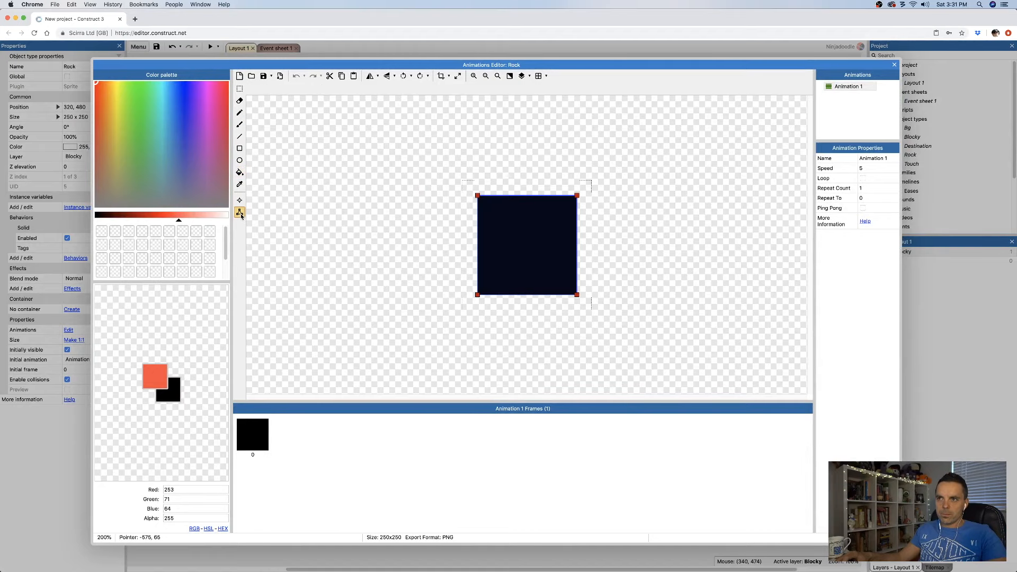
pyautogui.press('Escape')
pyautogui.click(436, 400)
pyautogui.doubleClick(436, 400)
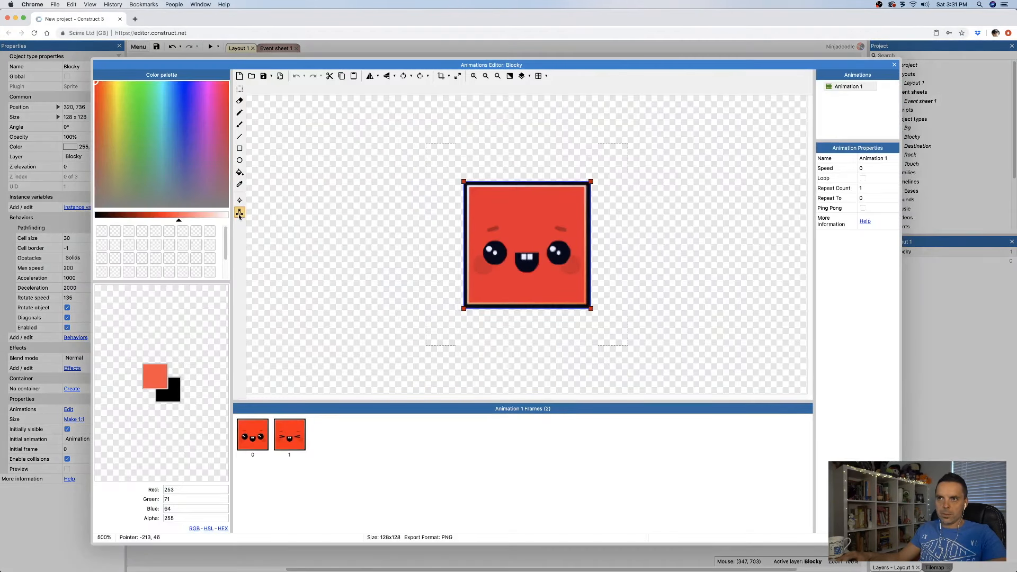
pyautogui.click(293, 439)
pyautogui.click(260, 441)
pyautogui.click(302, 442)
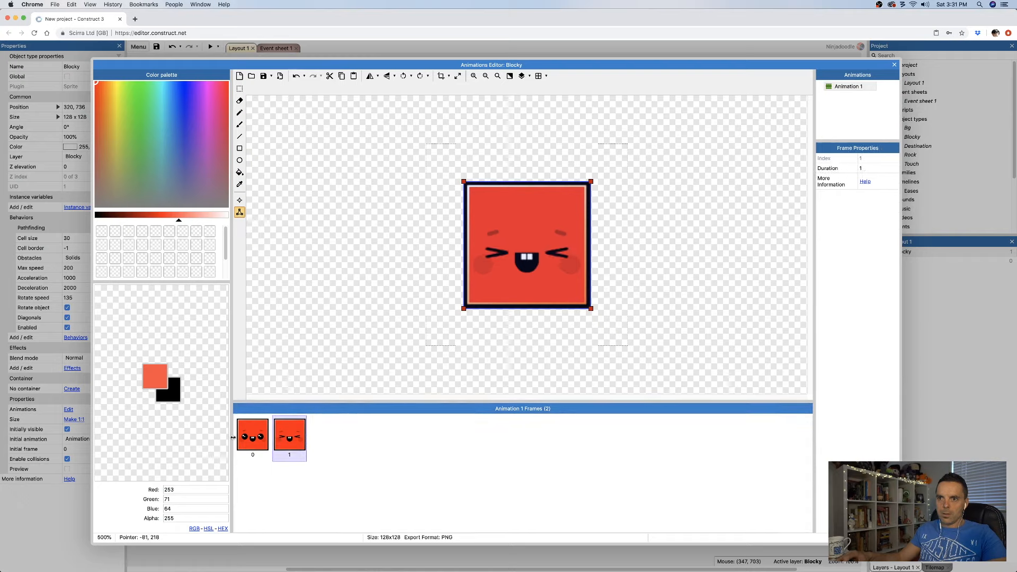
pyautogui.click(254, 439)
pyautogui.click(894, 65)
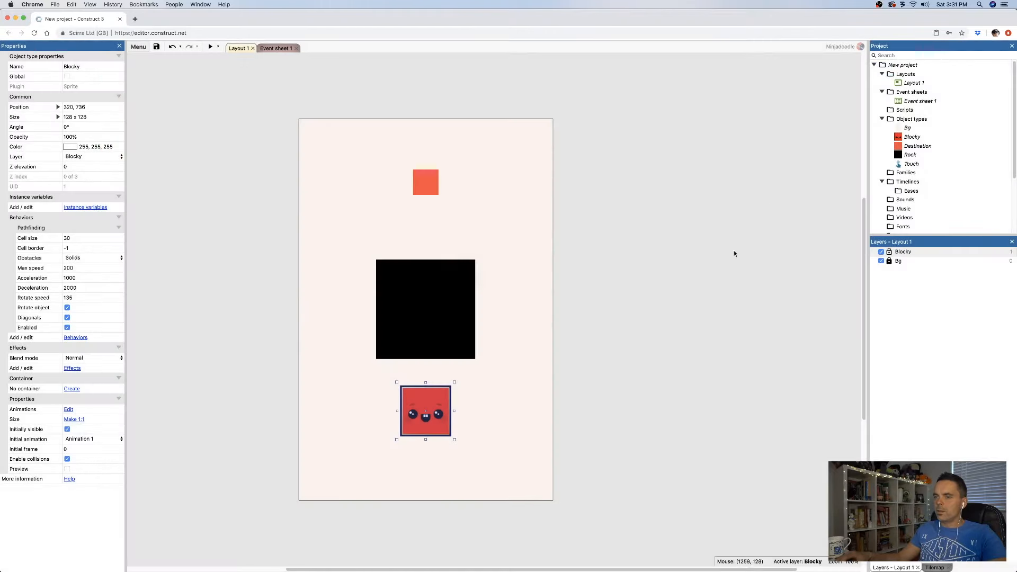
# Set the cell size of Blocky's Pathfinding behavior to 10
pyautogui.click(447, 400)
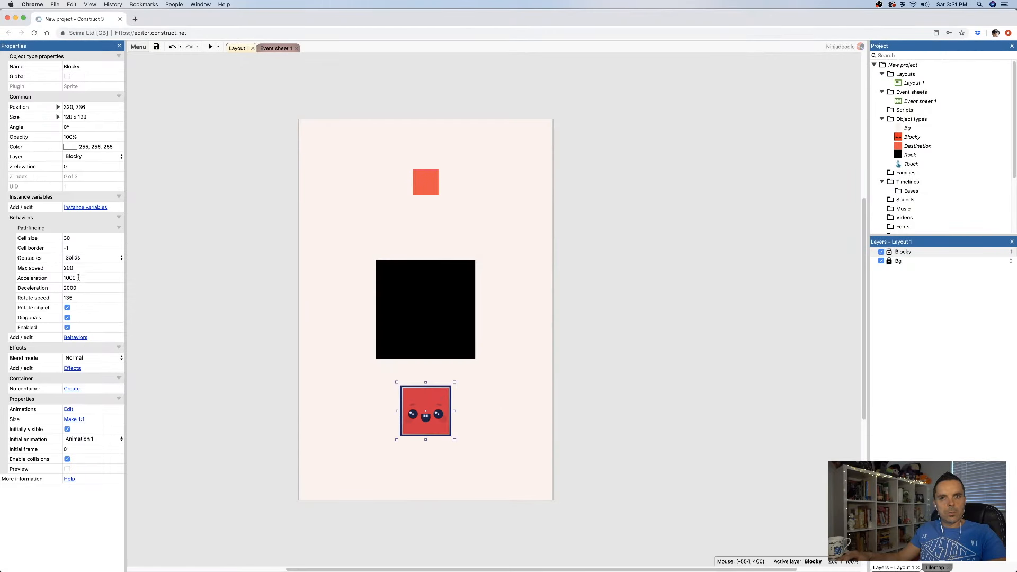
pyautogui.click(78, 238)
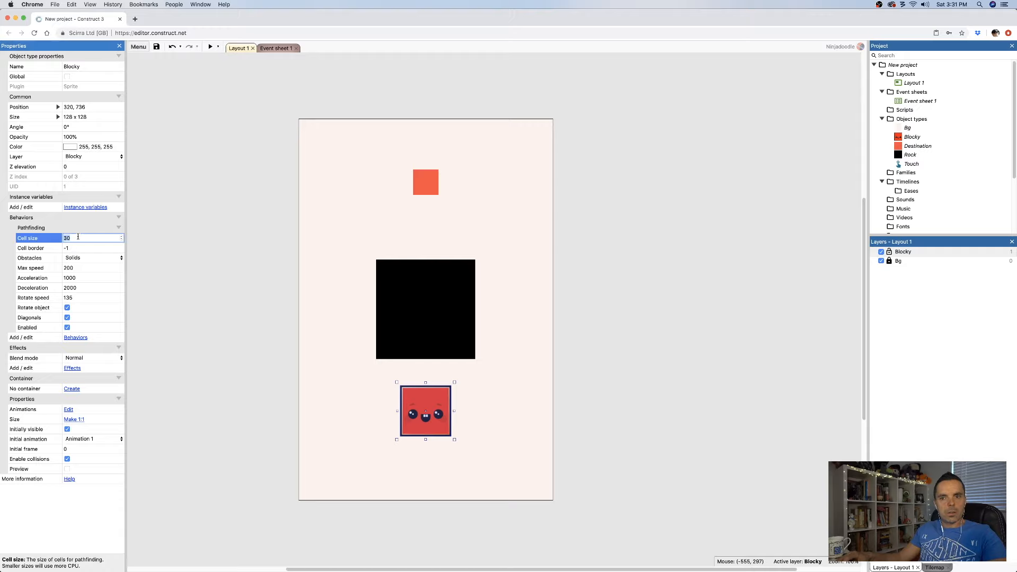
pyautogui.write('1')
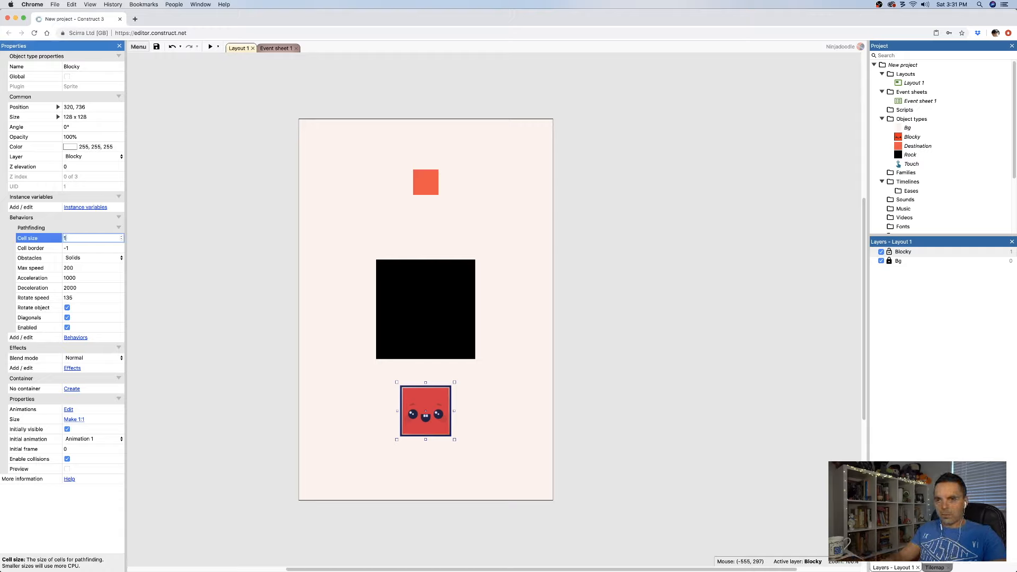
pyautogui.write('0')
pyautogui.press('Tab')
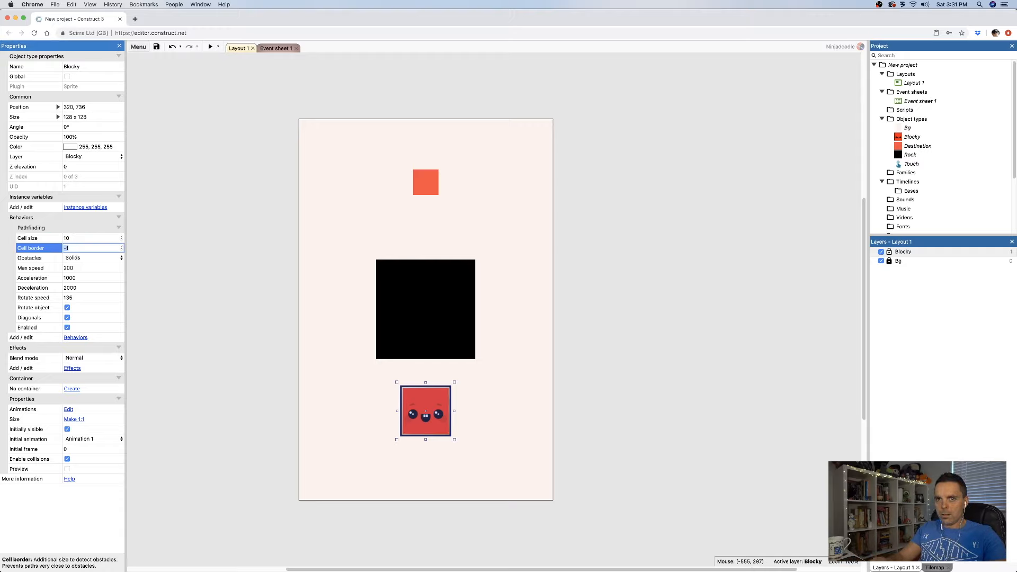
# Run the preview and touch Blocky to test its path with the smaller cell size
pyautogui.click(211, 47)
pyautogui.click(515, 424)
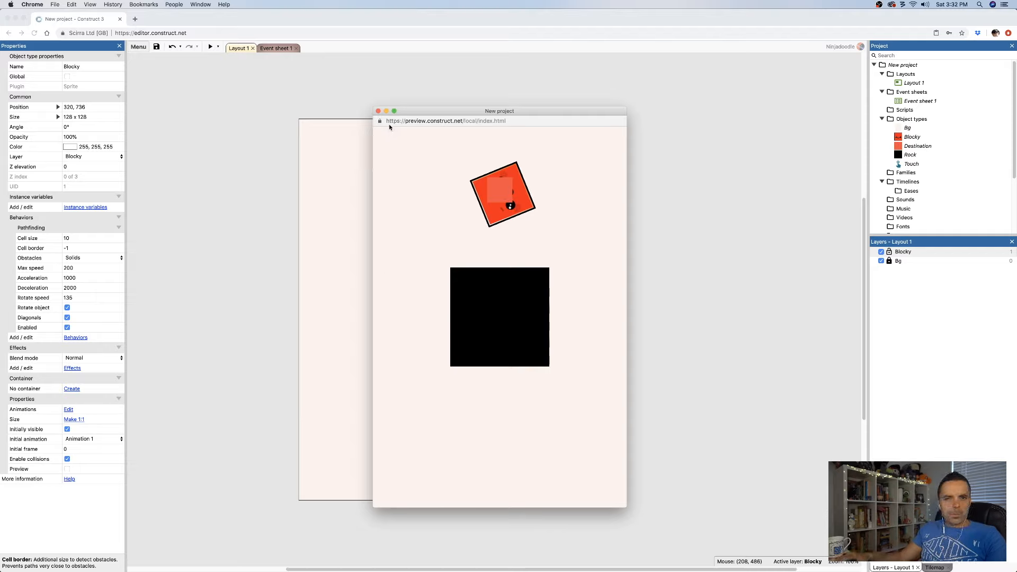
pyautogui.click(377, 111)
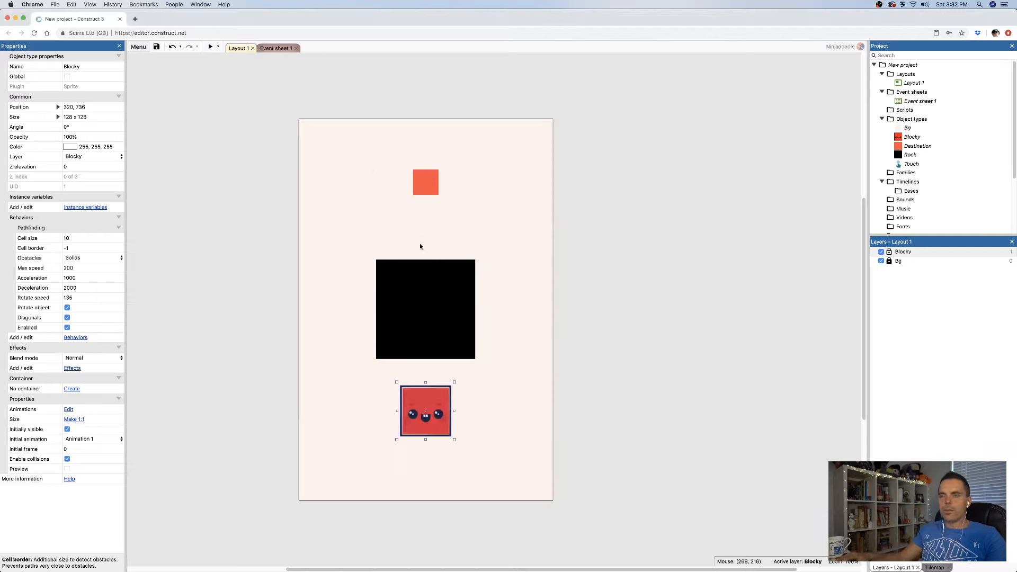
# Add the Physics behavior to Blocky and preview the layout to test it
pyautogui.click(441, 298)
pyautogui.click(438, 410)
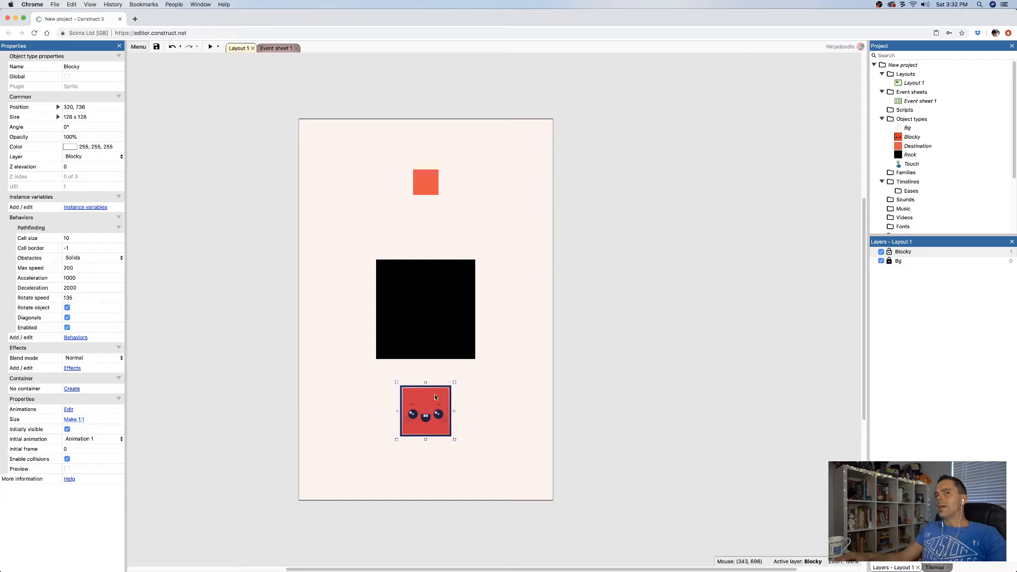
pyautogui.click(76, 338)
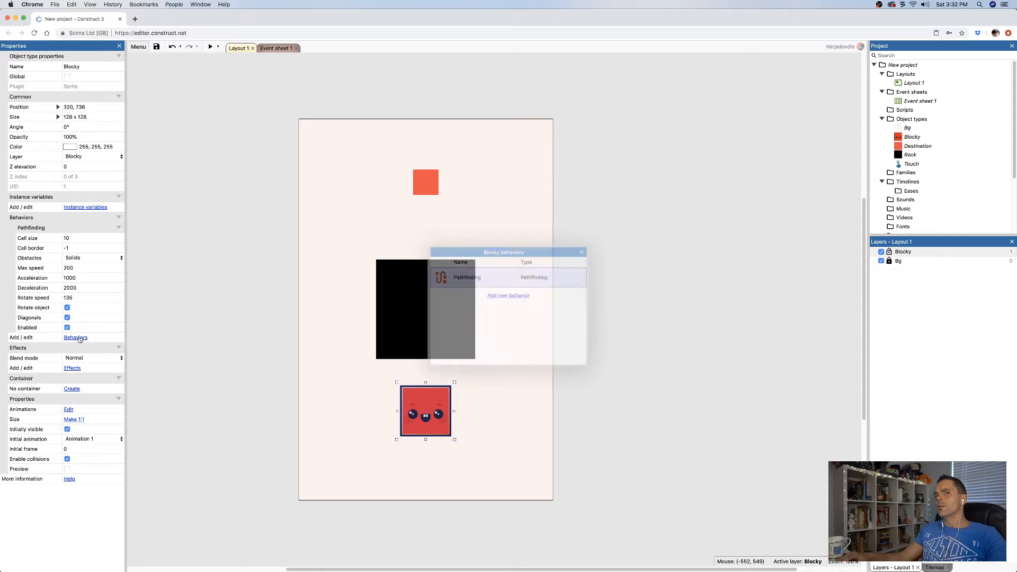
pyautogui.click(496, 295)
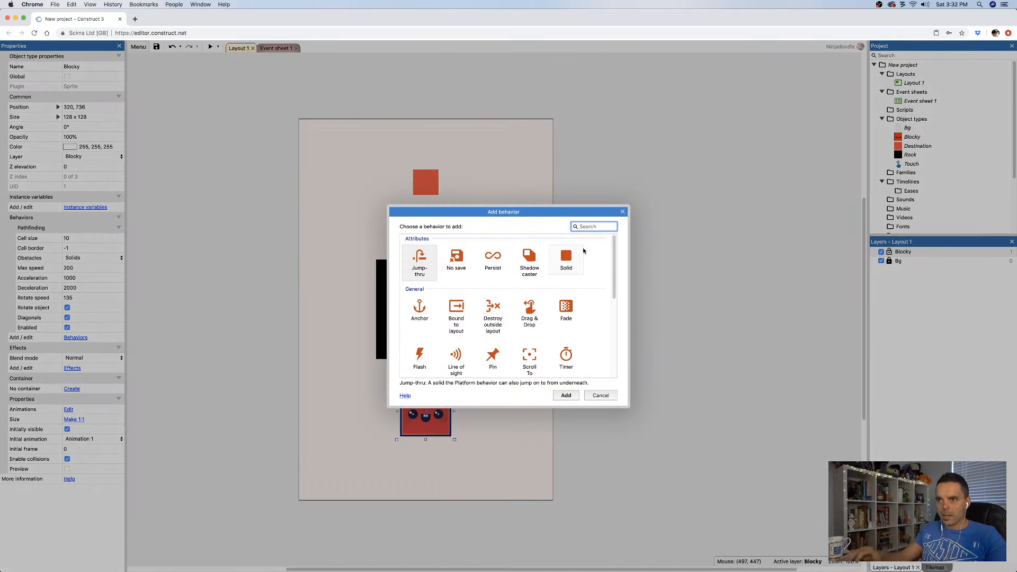
pyautogui.write('p')
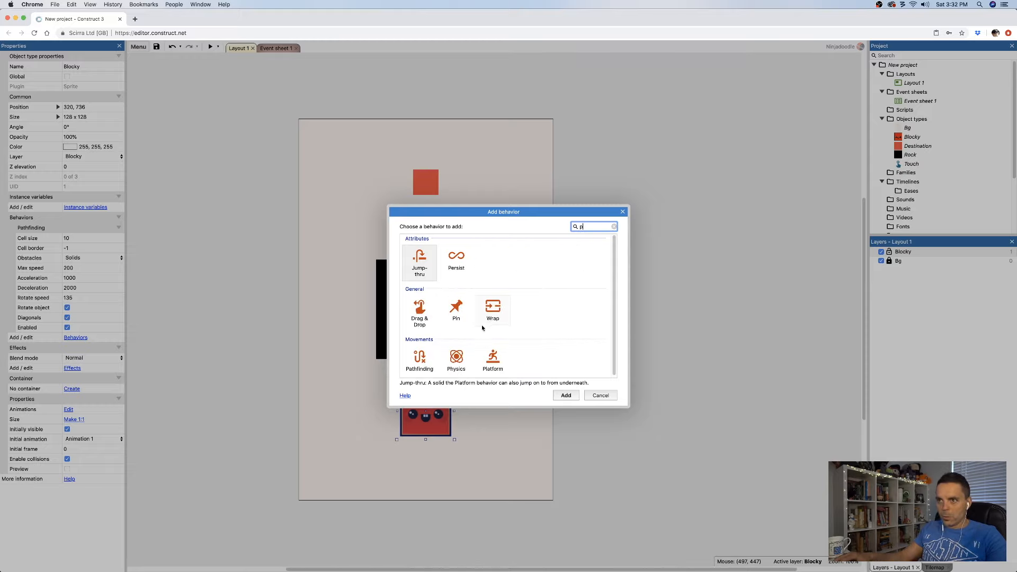
pyautogui.doubleClick(460, 357)
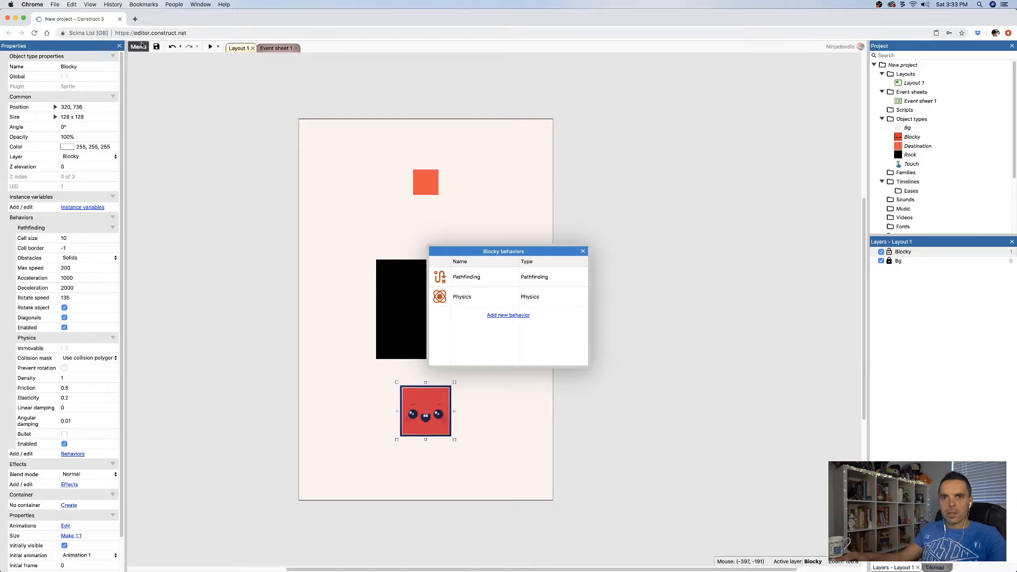
pyautogui.click(582, 251)
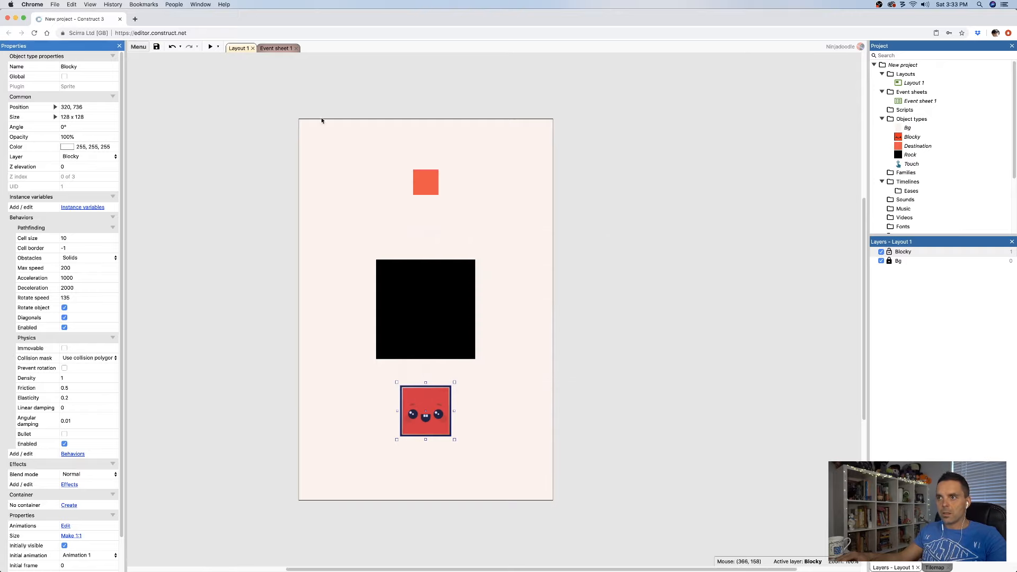
pyautogui.click(210, 48)
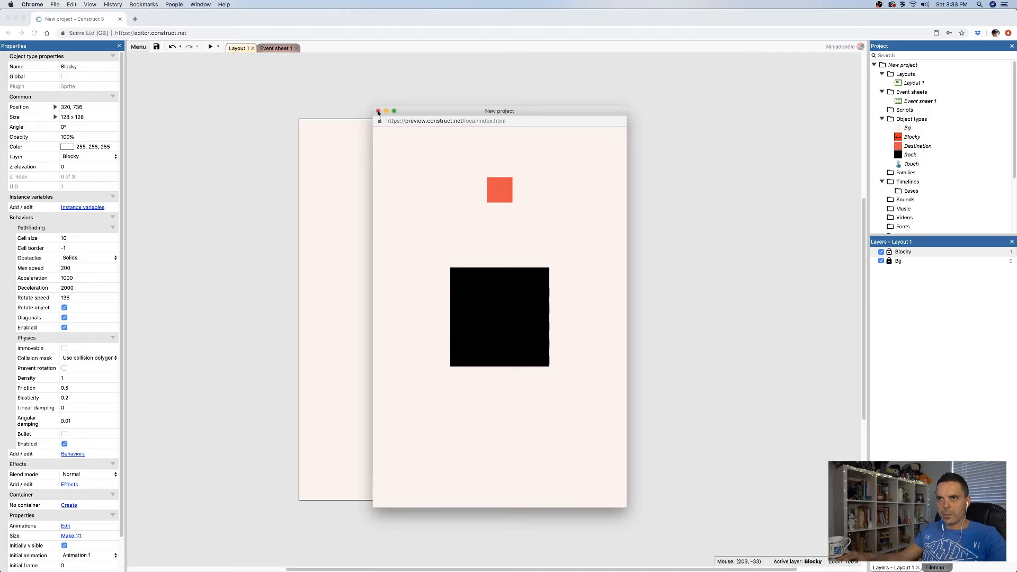
pyautogui.click(378, 112)
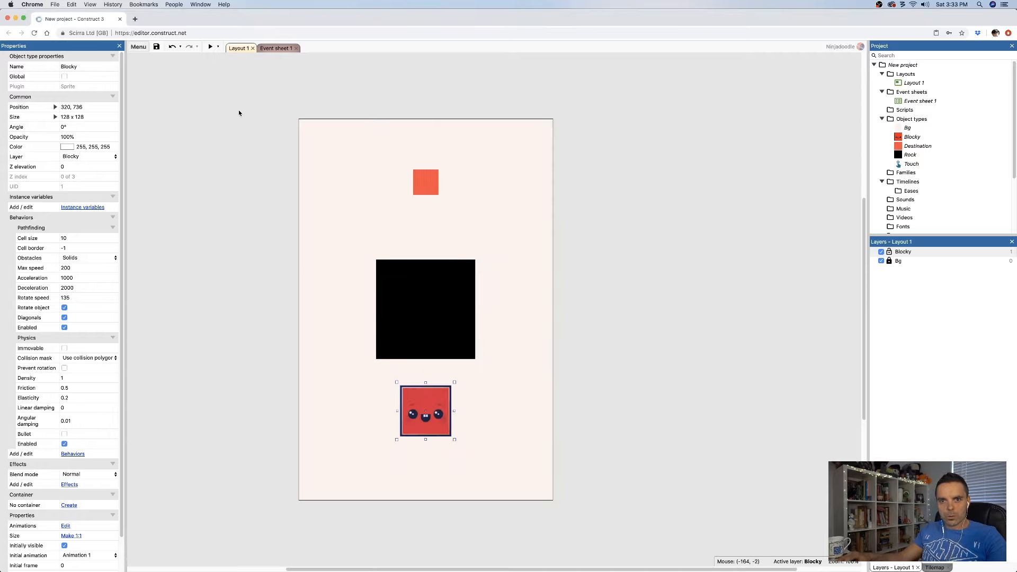
# Add a new System event with the On start of layout condition to Event sheet 1
pyautogui.click(276, 48)
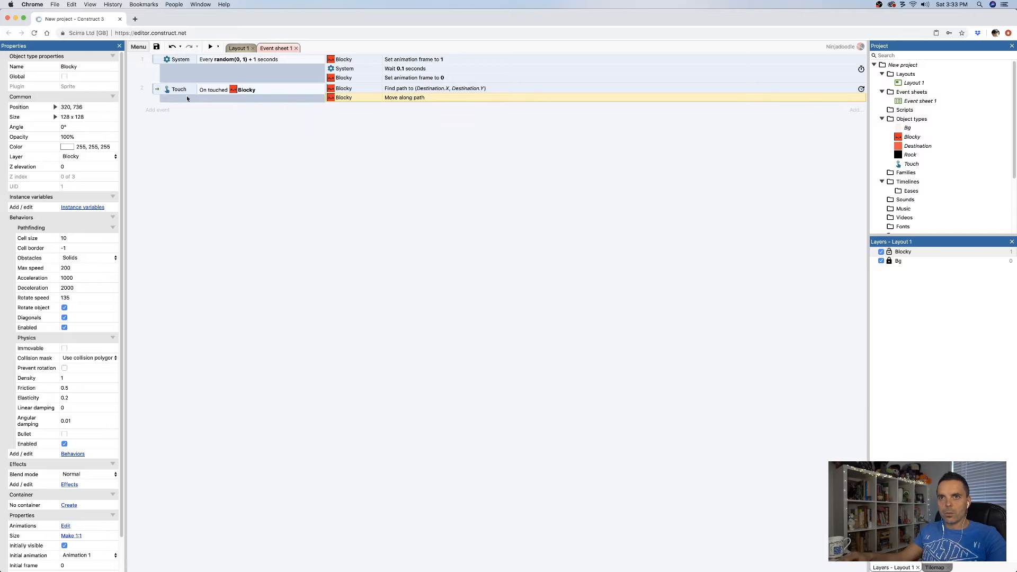
pyautogui.click(157, 110)
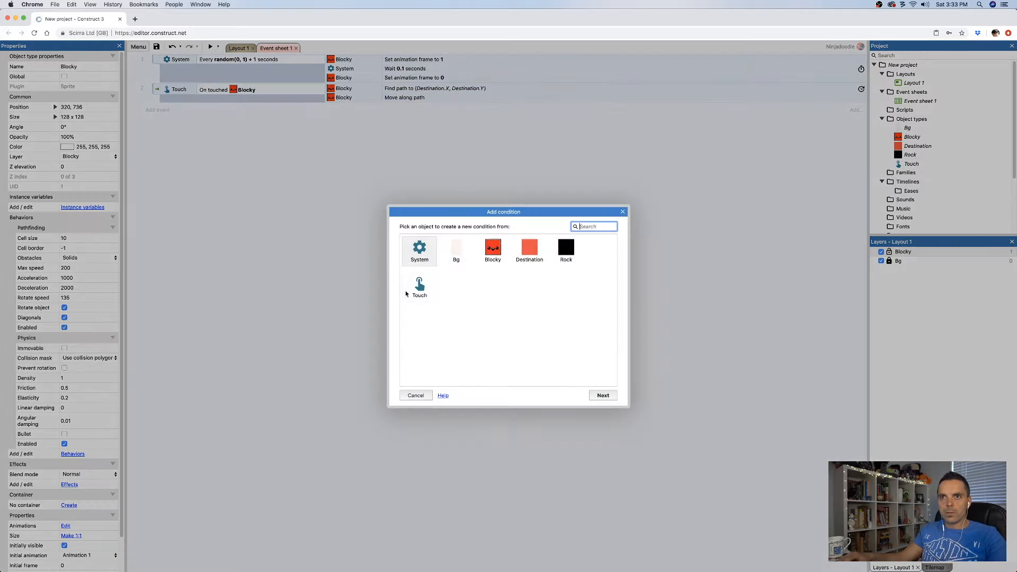
pyautogui.click(422, 260)
pyautogui.doubleClick(422, 260)
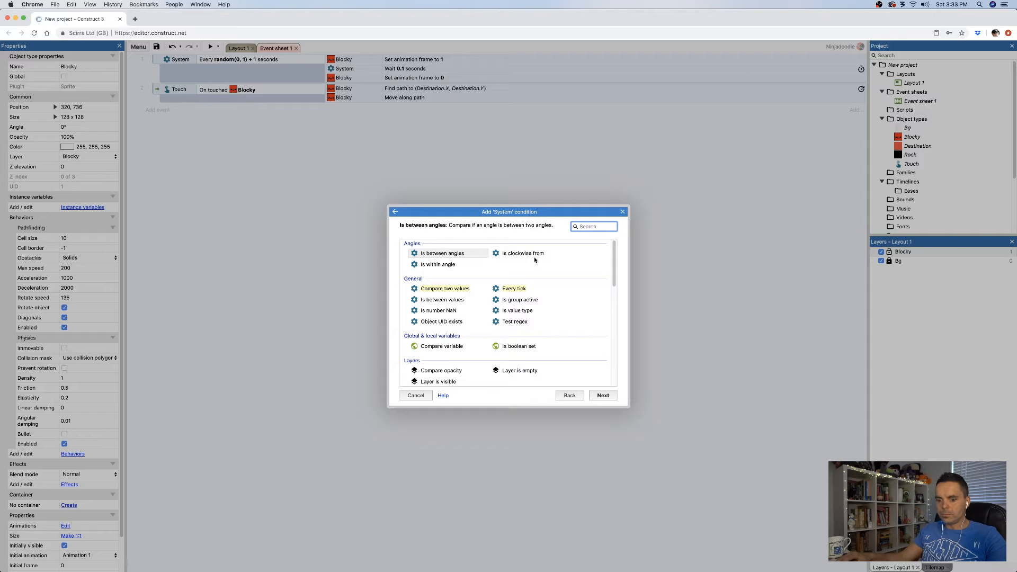
pyautogui.write('start')
pyautogui.press('Return')
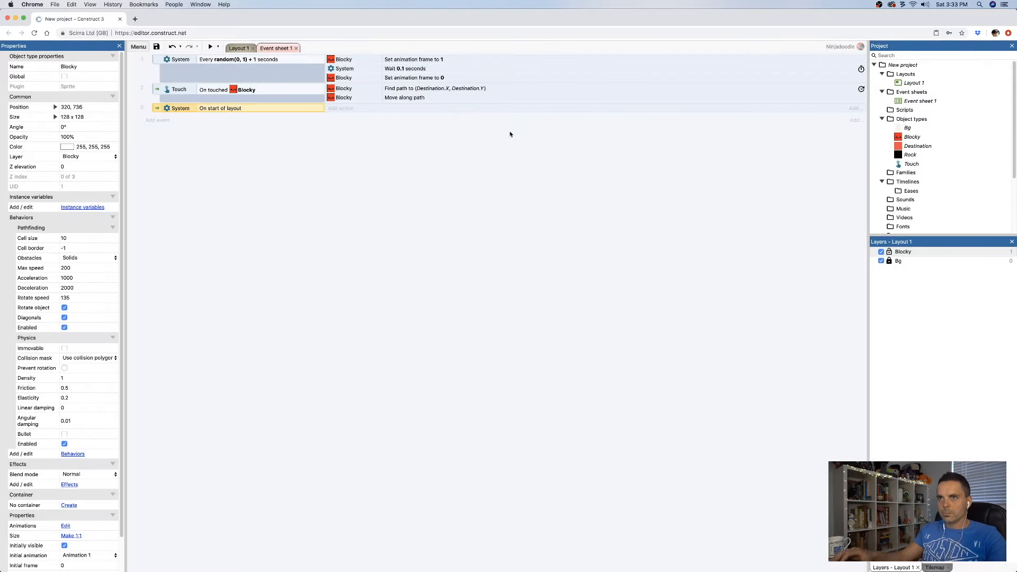
pyautogui.click(342, 108)
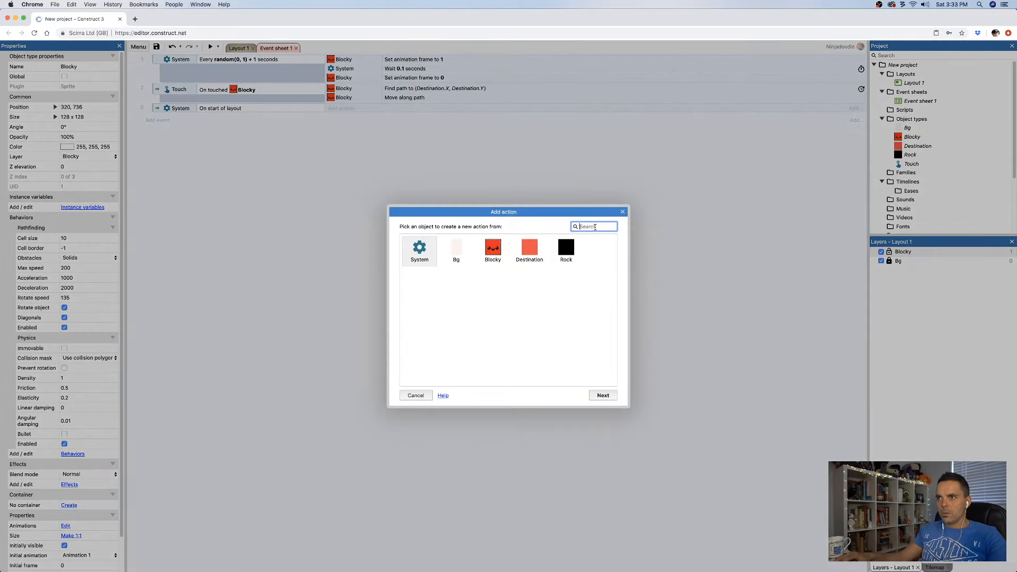
pyautogui.doubleClick(418, 256)
pyautogui.write('set')
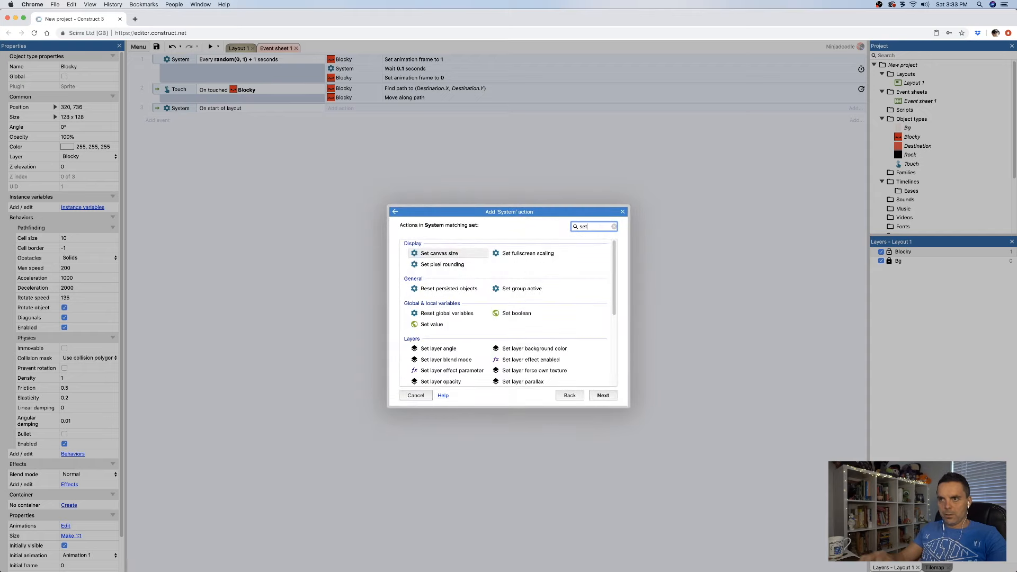
pyautogui.press('BackSpace')
pyautogui.press('BackSpace')
pyautogui.press('BackSpace')
pyautogui.write('worl')
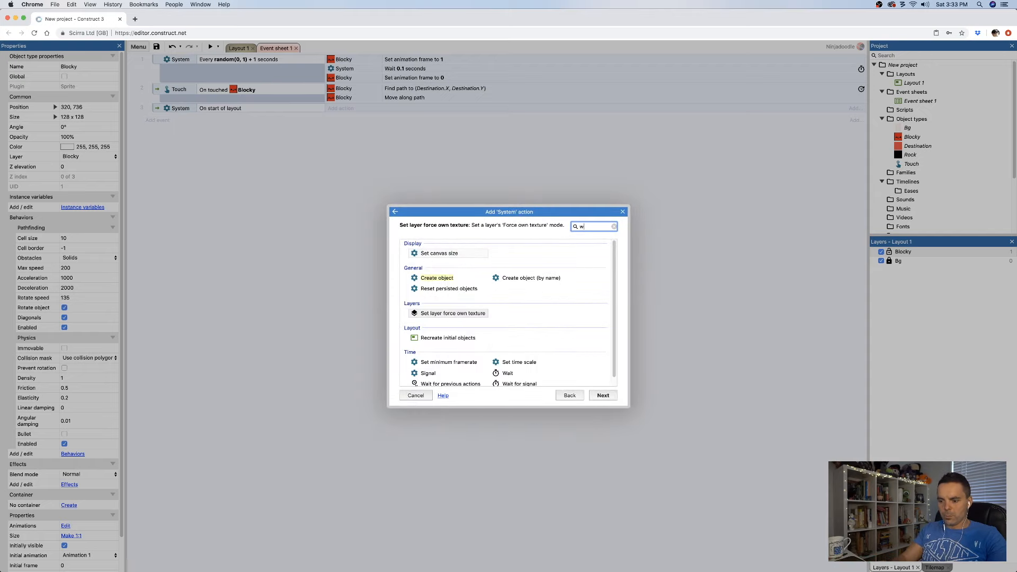
pyautogui.press('BackSpace')
pyautogui.press('BackSpace')
pyautogui.press('BackSpace')
pyautogui.press('BackSpace')
pyautogui.write('gra')
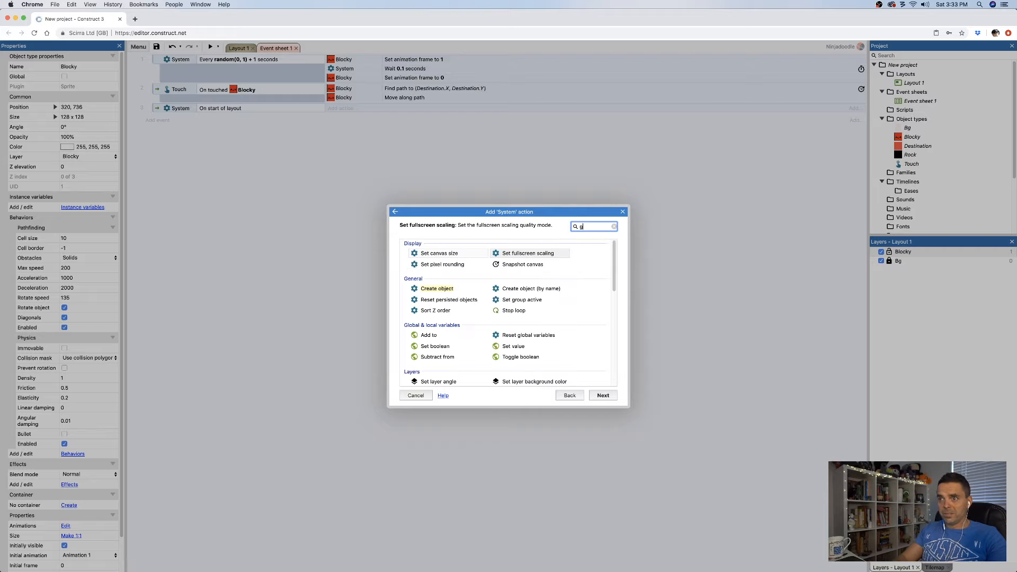
pyautogui.write('a')
pyautogui.press('BackSpace')
pyautogui.press('BackSpace')
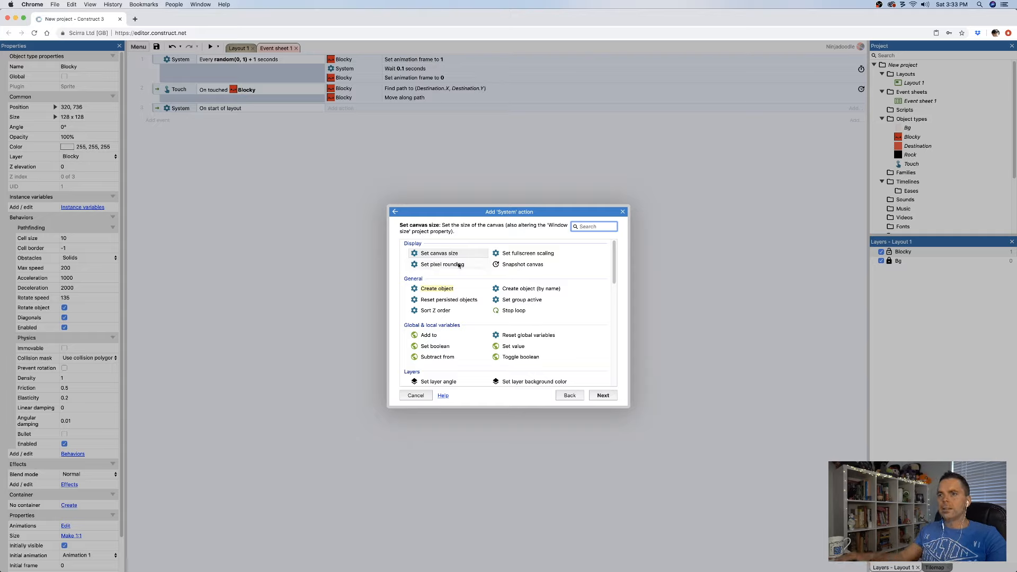
pyautogui.scroll(-15, 493, 255)
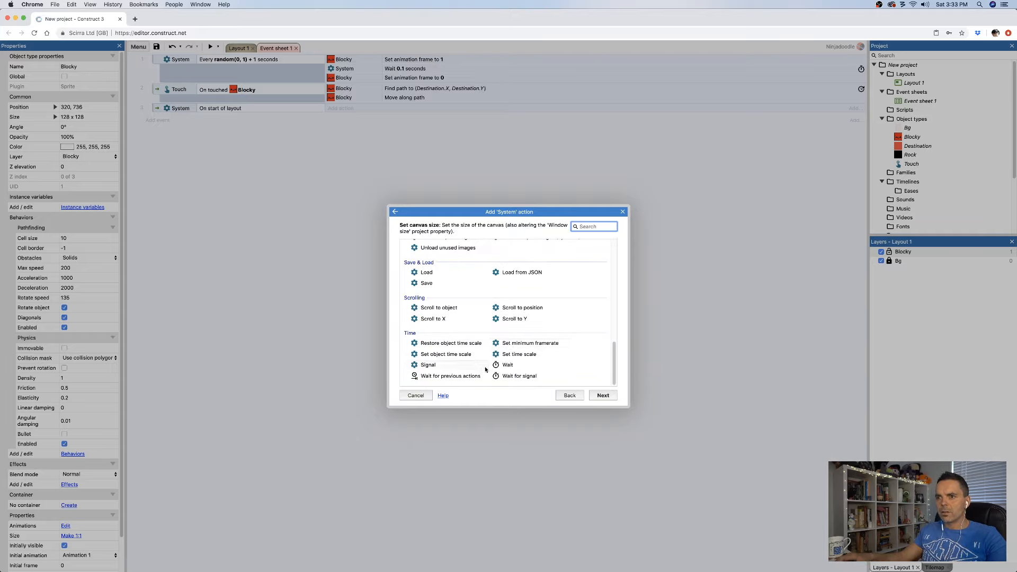
pyautogui.scroll(3, 486, 369)
pyautogui.scroll(10, 486, 369)
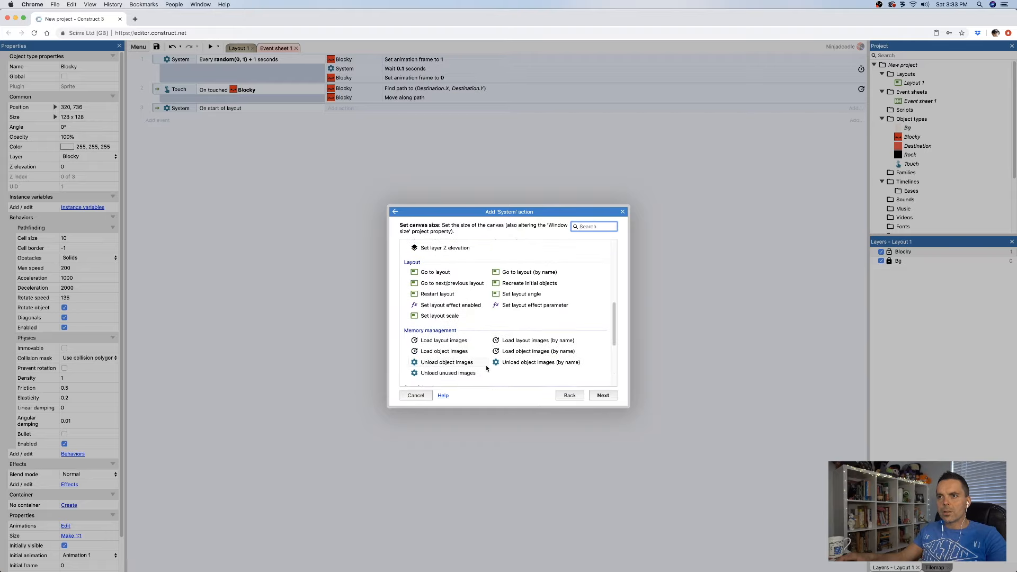
pyautogui.scroll(2, 486, 368)
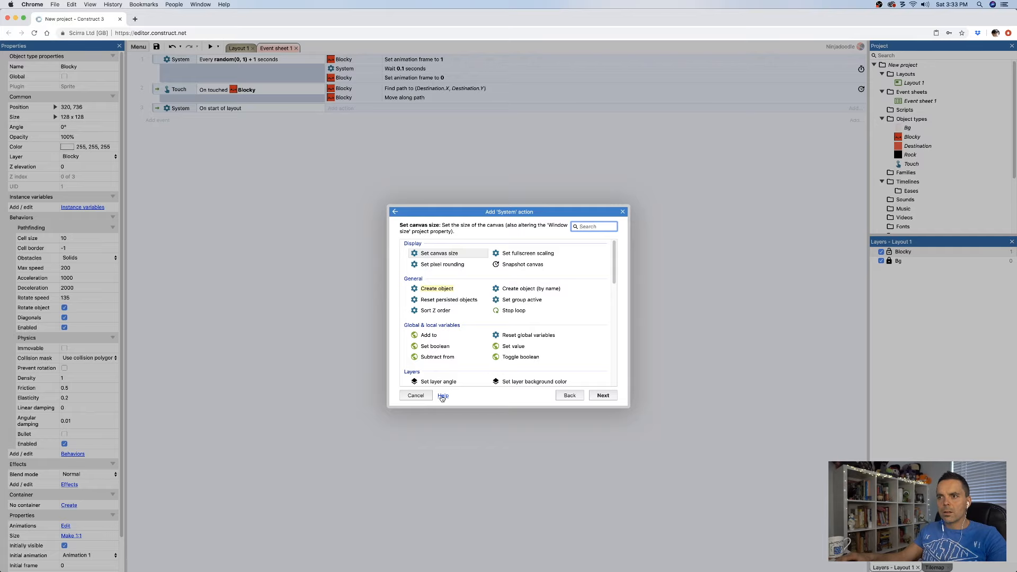
pyautogui.click(416, 396)
# Add a Blocky action to the On start of layout event that sets the Physics world gravity to 0
pyautogui.click(345, 108)
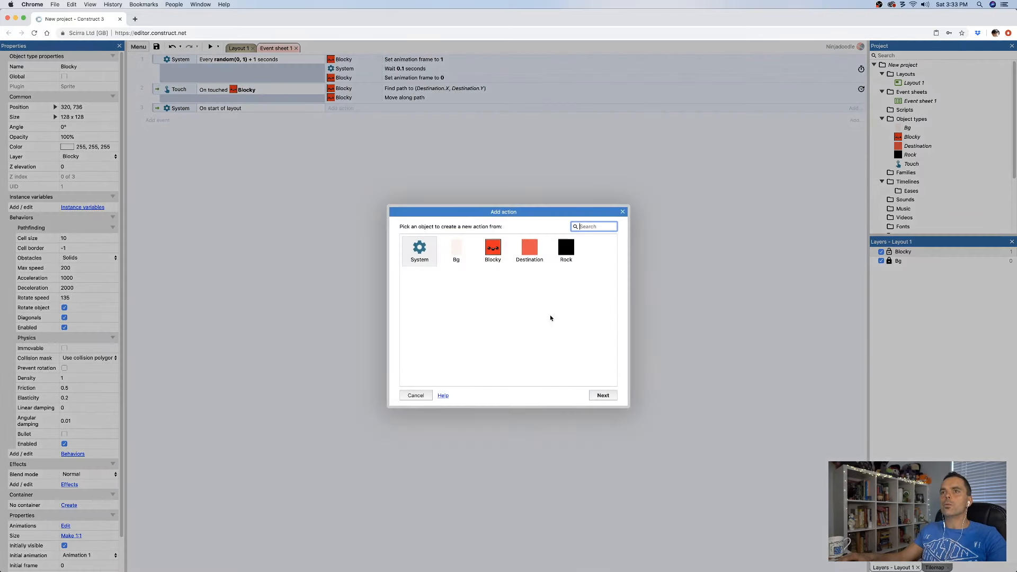
pyautogui.doubleClick(497, 259)
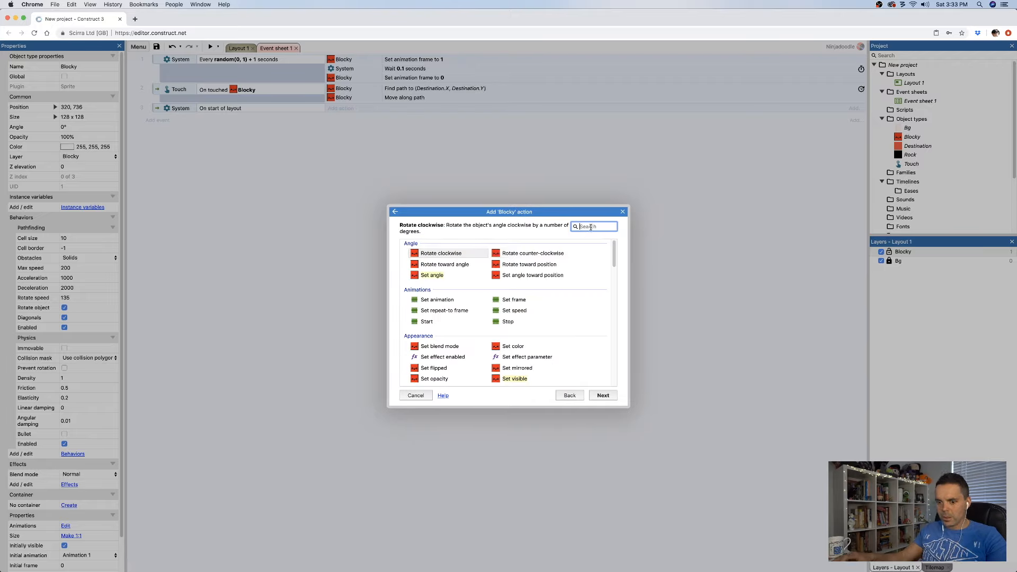
pyautogui.write('gra')
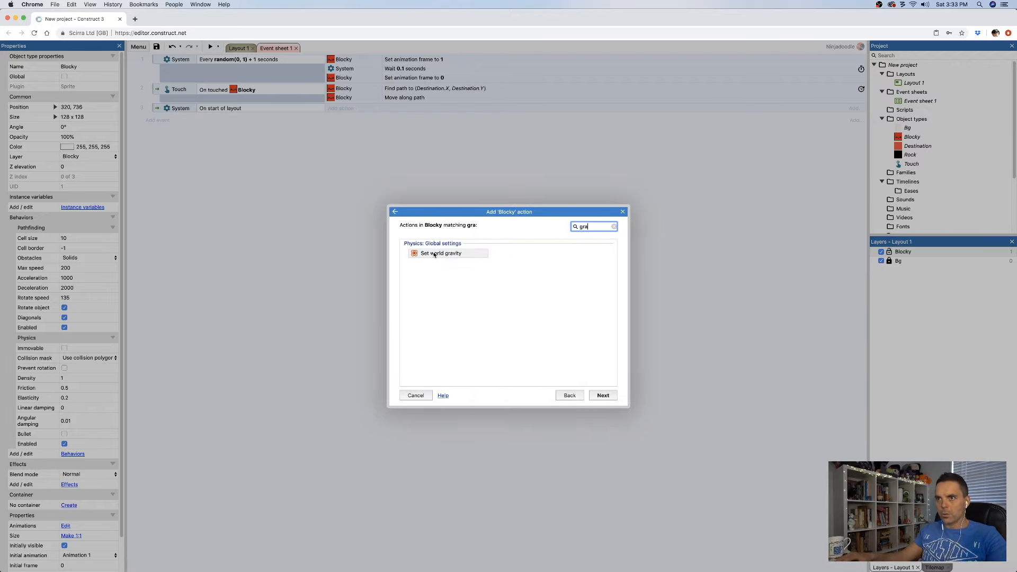
pyautogui.doubleClick(435, 253)
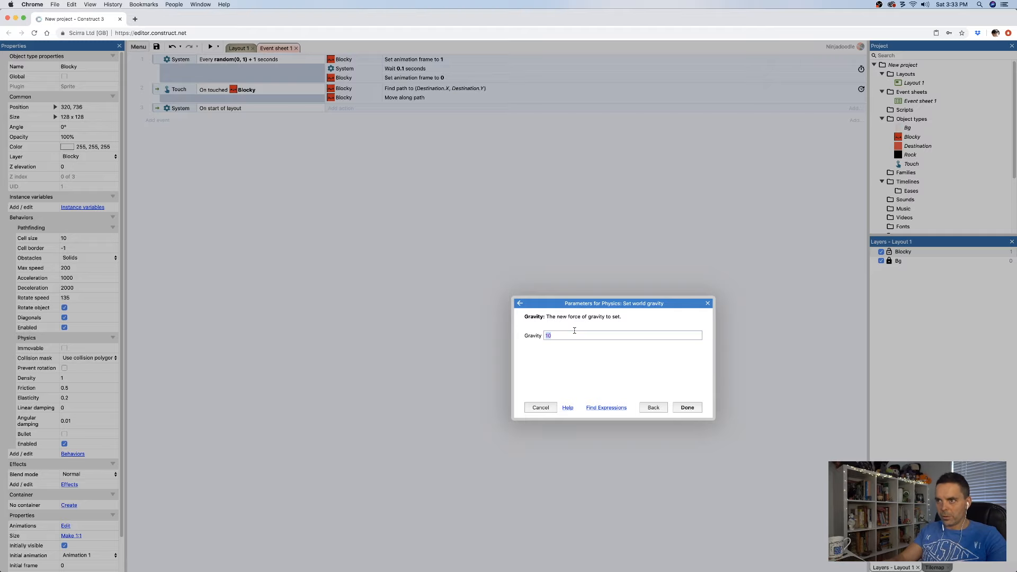
pyautogui.write('0')
pyautogui.press('Return')
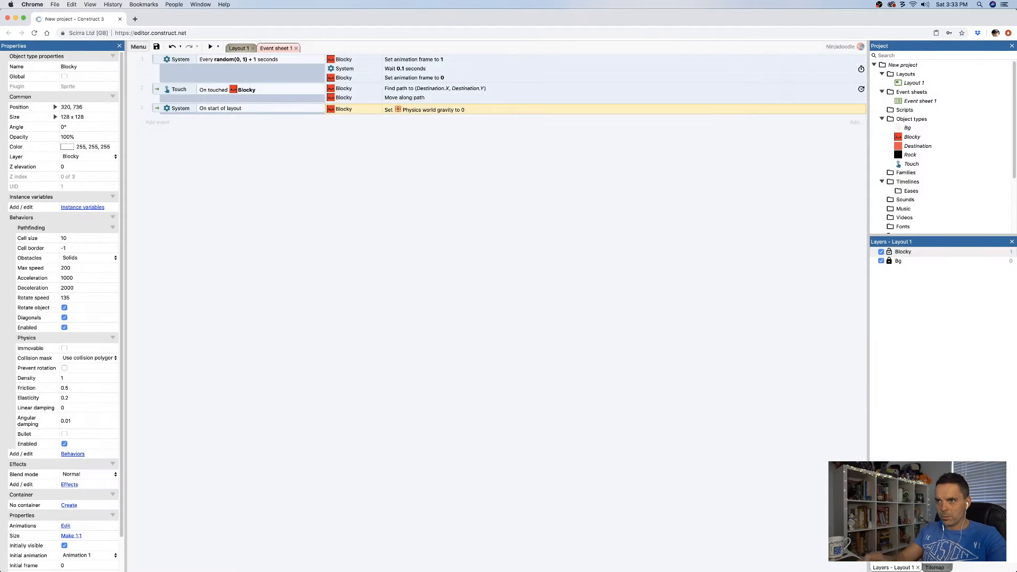
# Run the preview and touch Blocky to test its path without gravity
pyautogui.click(211, 47)
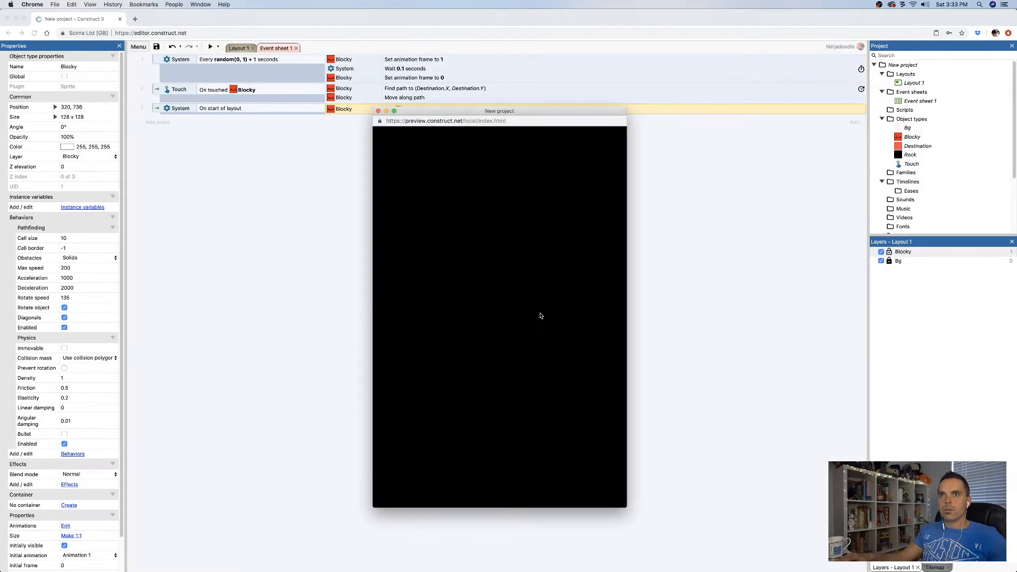
pyautogui.click(491, 436)
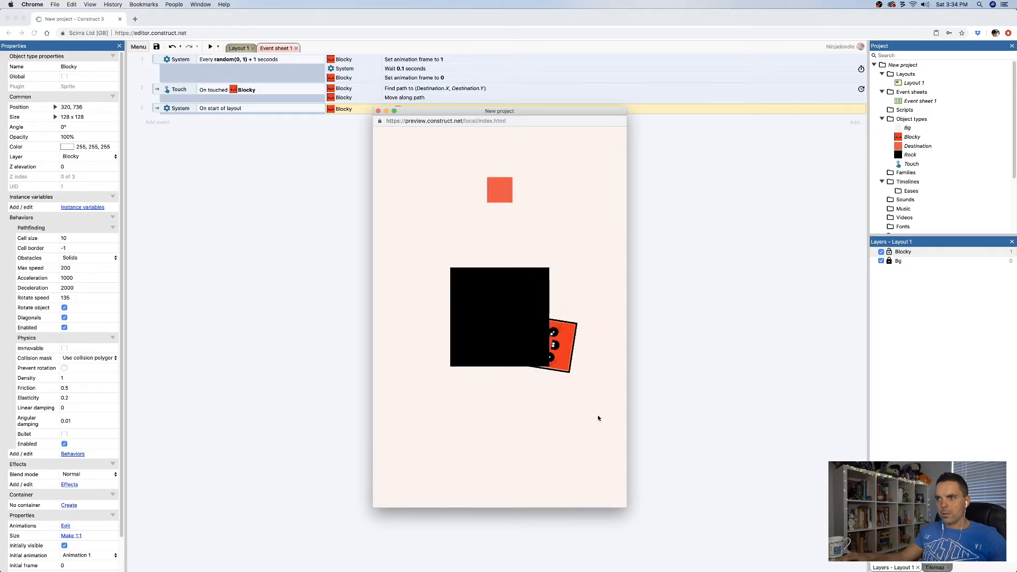
pyautogui.click(378, 110)
# Add the Physics behavior to the Rock sprite in Layout 1 and make it immovable
pyautogui.click(238, 48)
pyautogui.click(406, 320)
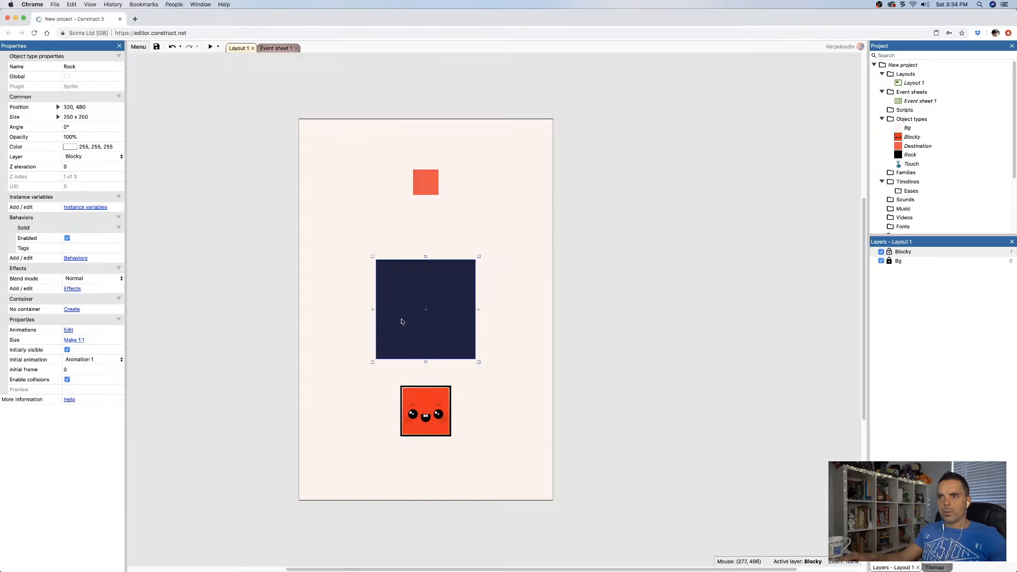
pyautogui.click(81, 258)
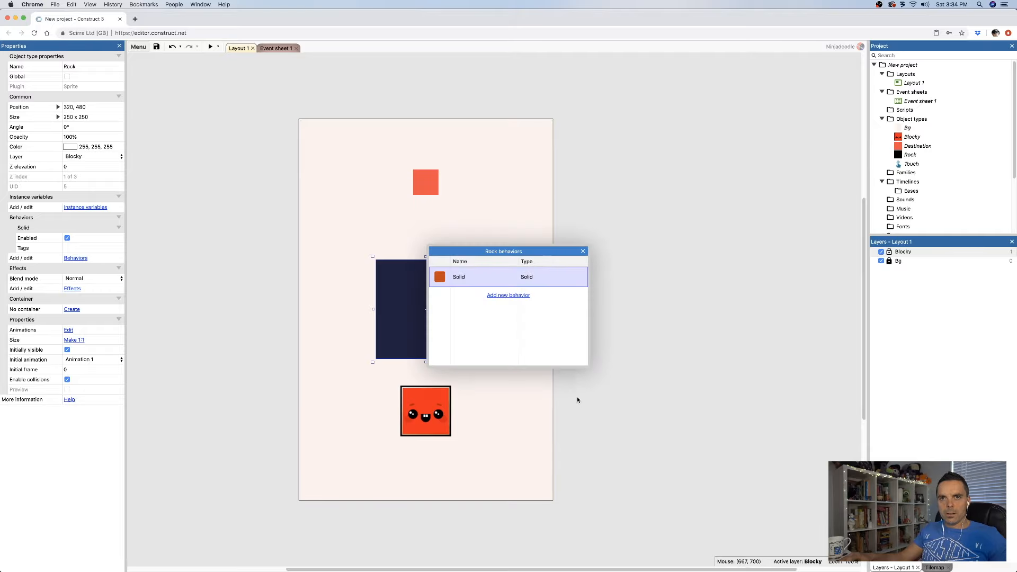
pyautogui.click(509, 295)
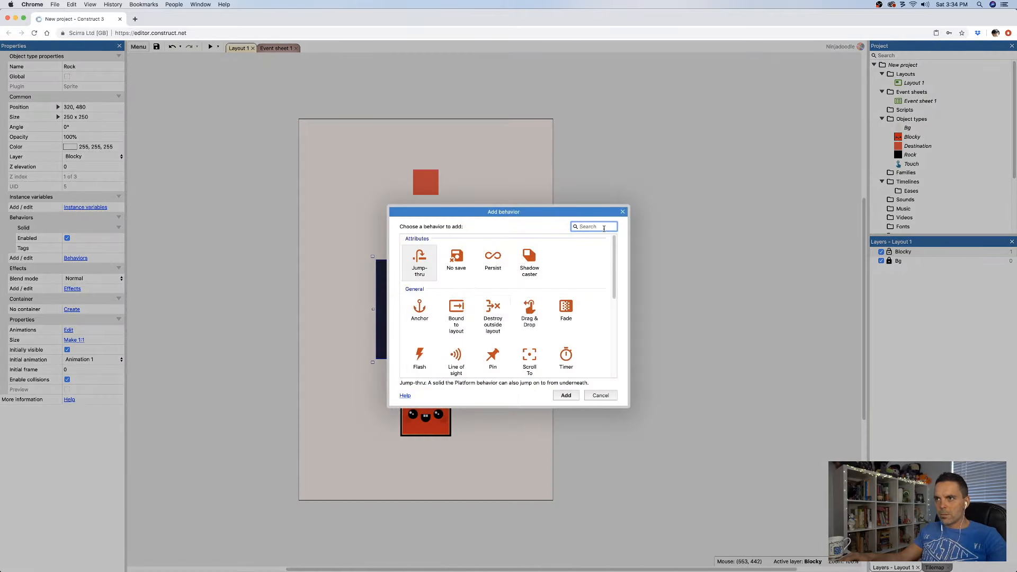
pyautogui.write('physics')
pyautogui.press('Return')
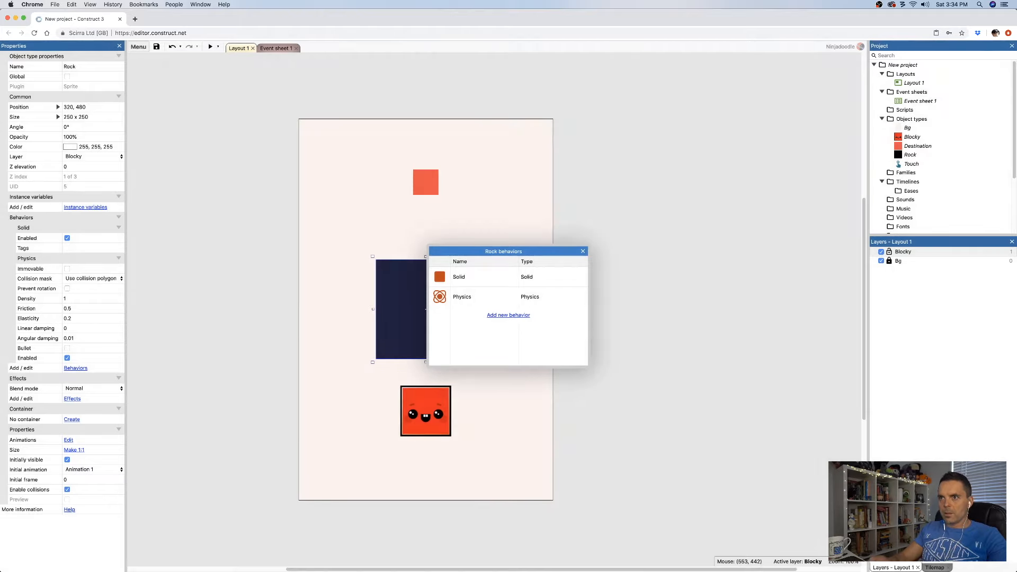
pyautogui.click(583, 251)
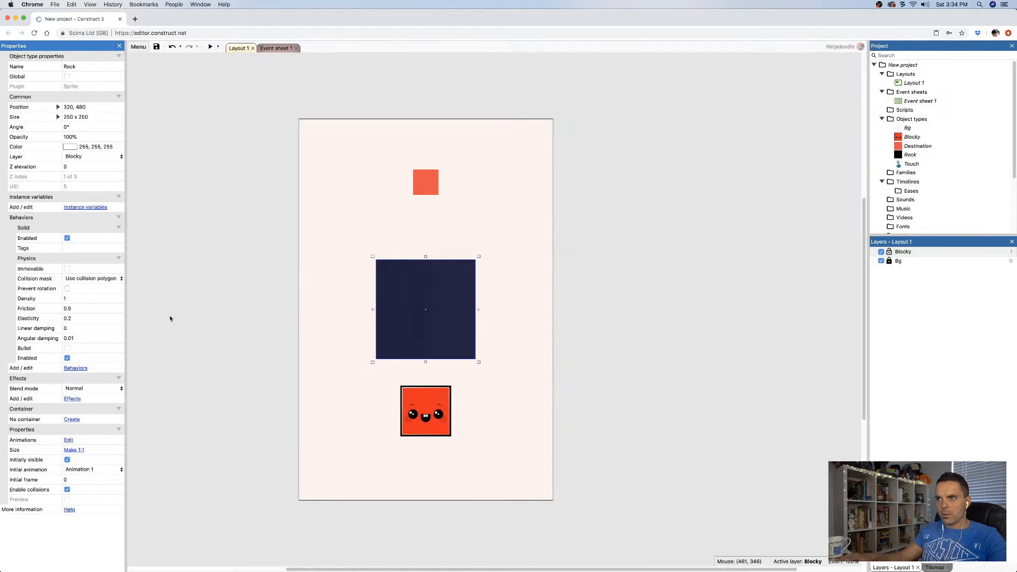
pyautogui.click(68, 269)
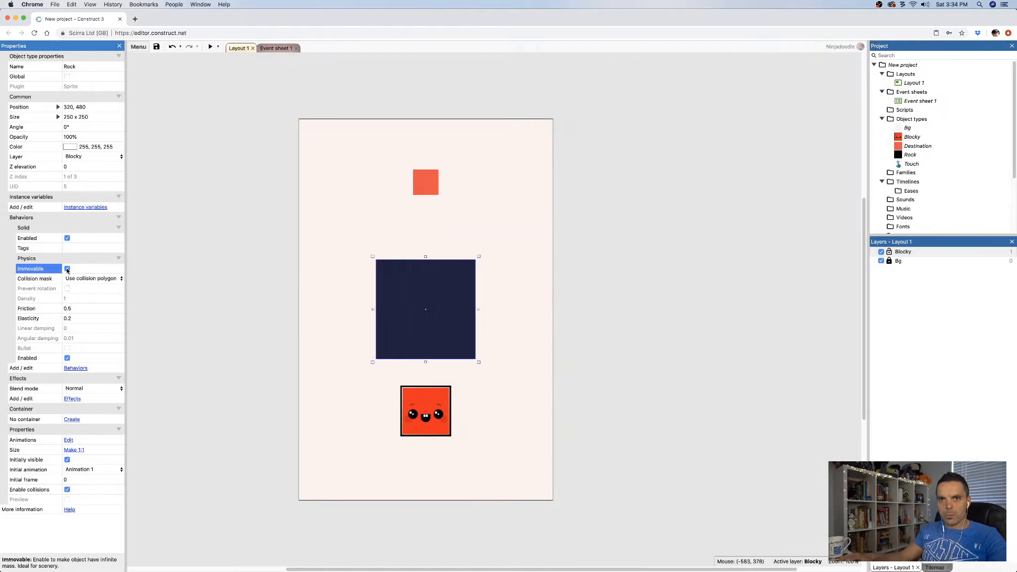
# Preview the layout and touch Blocky to test its path against the immovable Rock
pyautogui.click(209, 48)
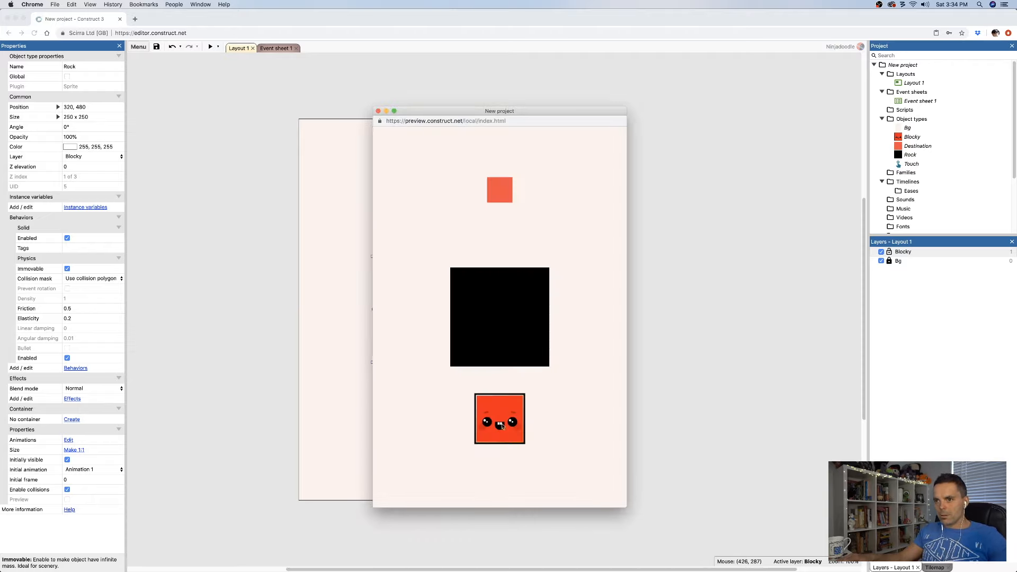
pyautogui.click(502, 425)
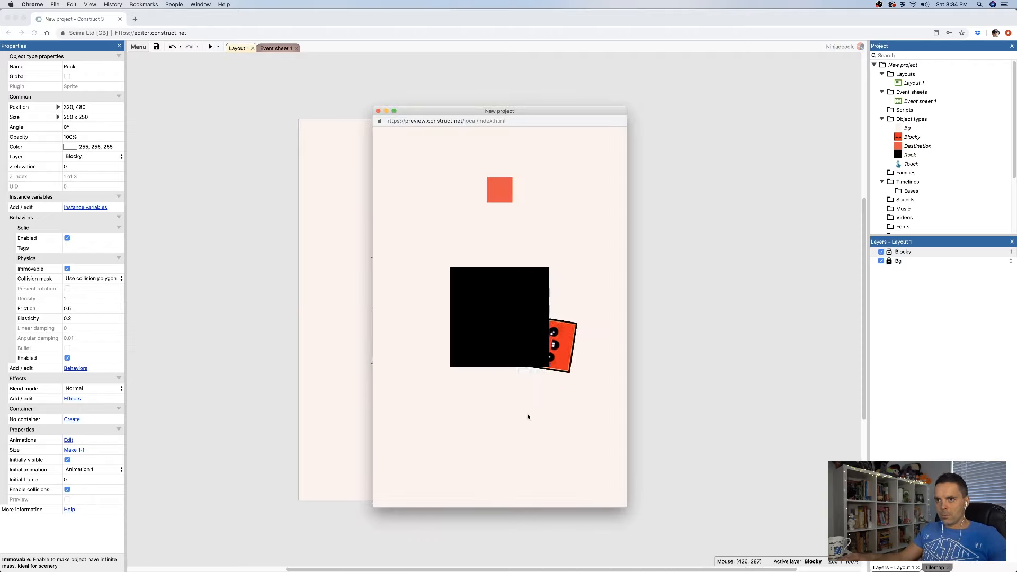
# Close the preview and remove the Physics behavior from the Rock sprite, keeping its Solid behavior
pyautogui.click(378, 111)
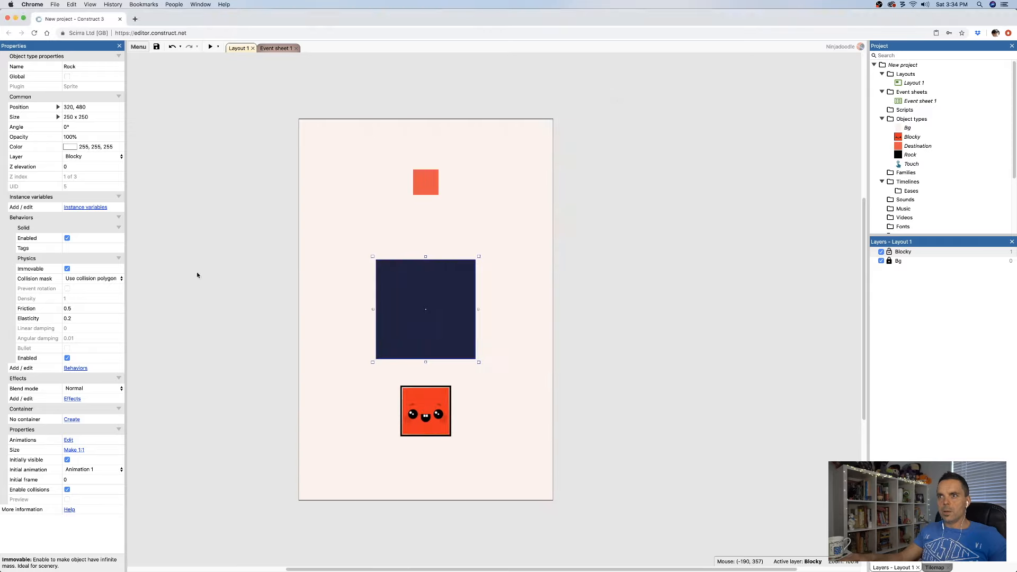
pyautogui.click(75, 367)
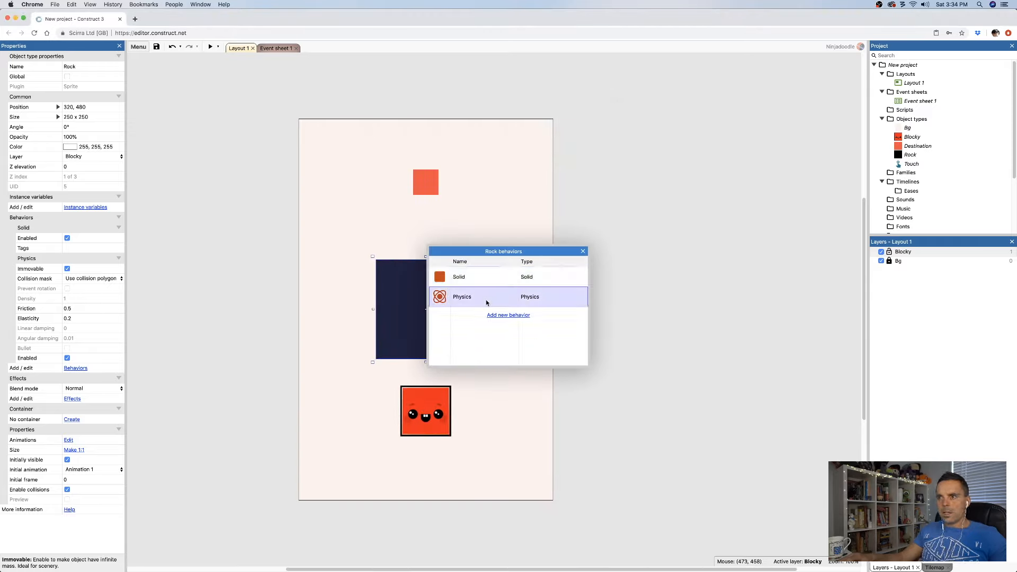
pyautogui.press('Delete')
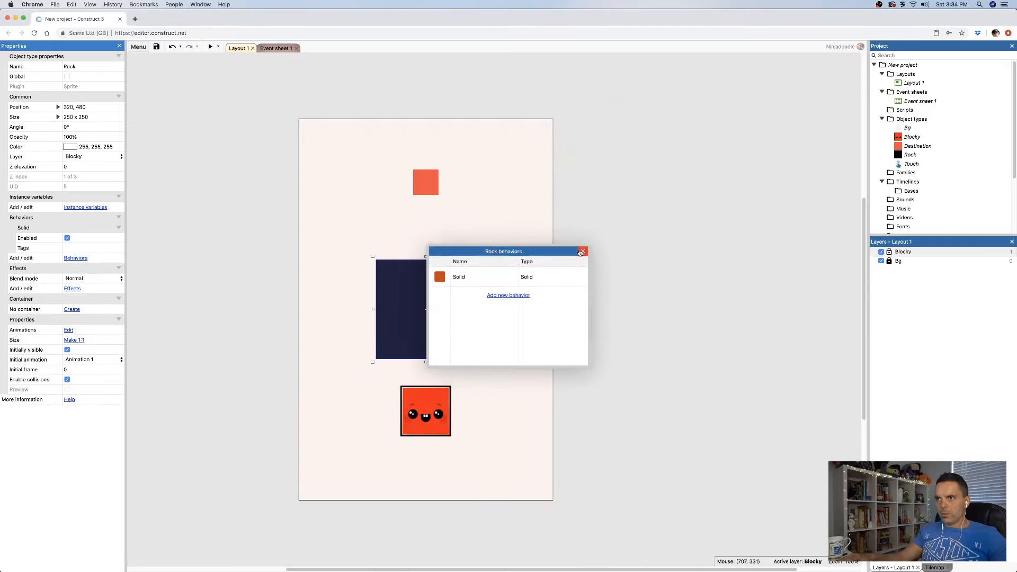
pyautogui.click(583, 252)
# Remove the Physics behavior from the Blocky sprite, along with the actions that reference it
pyautogui.click(580, 389)
pyautogui.click(421, 414)
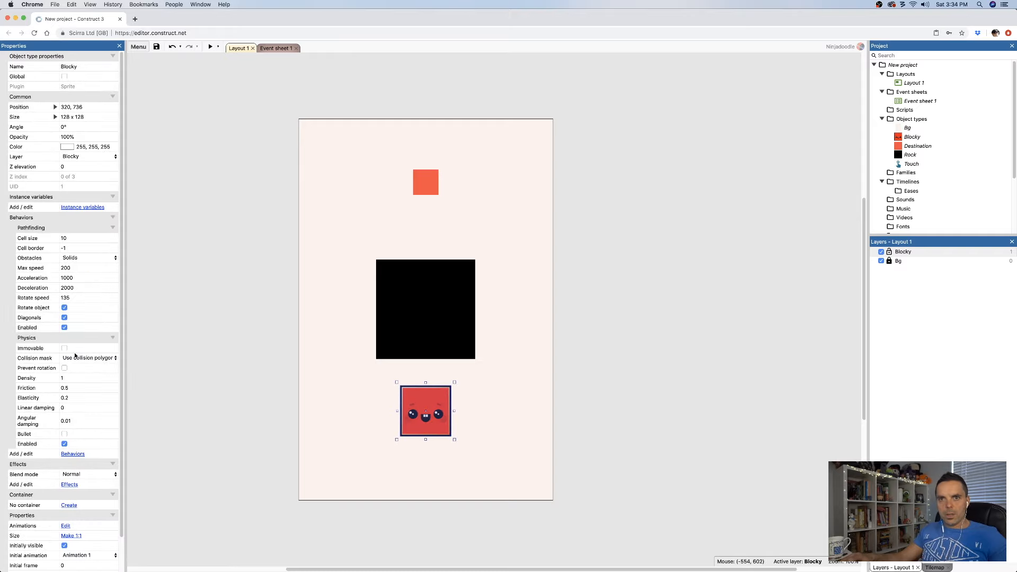
pyautogui.click(72, 454)
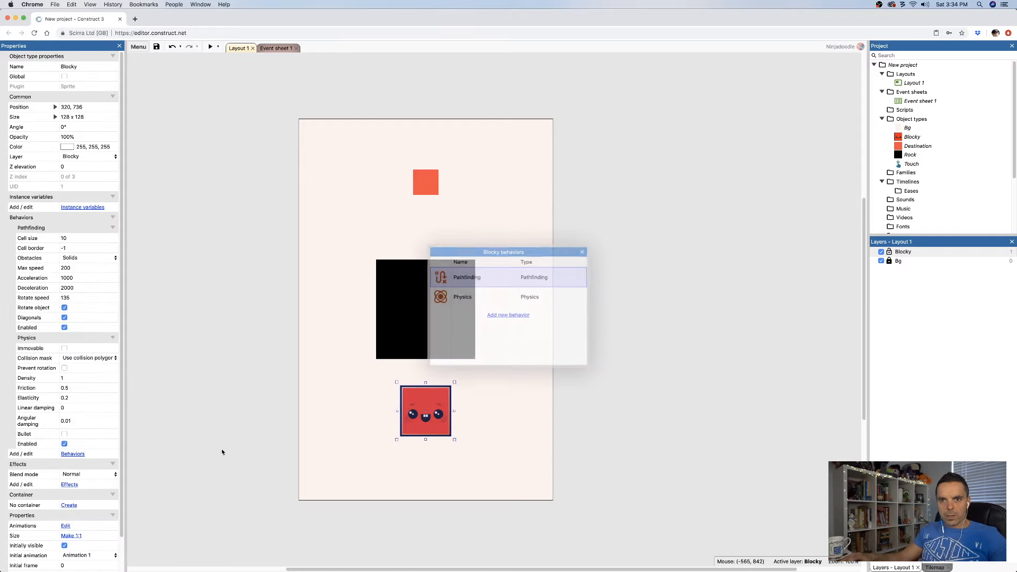
pyautogui.click(484, 301)
pyautogui.press('Delete')
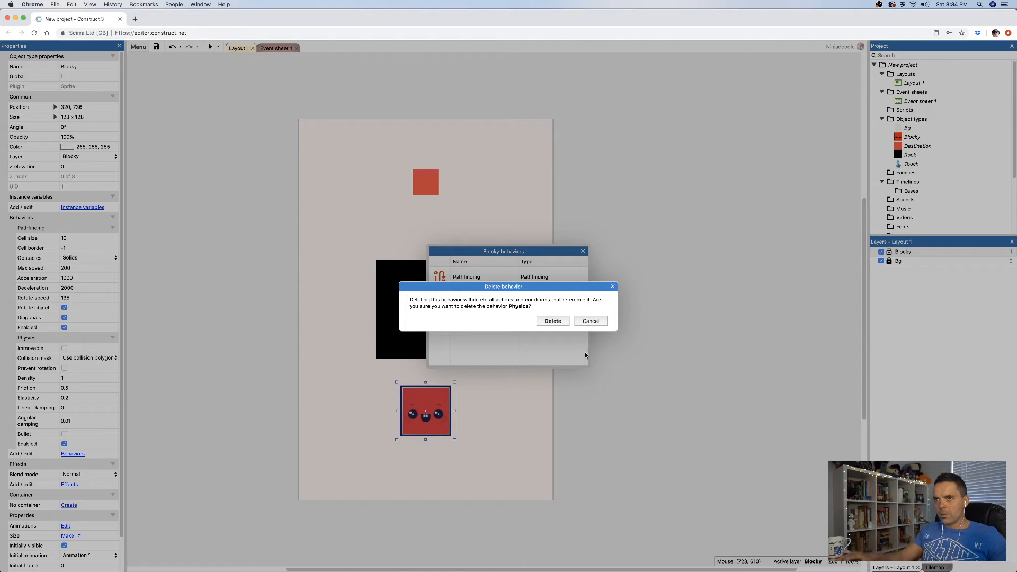
pyautogui.click(549, 320)
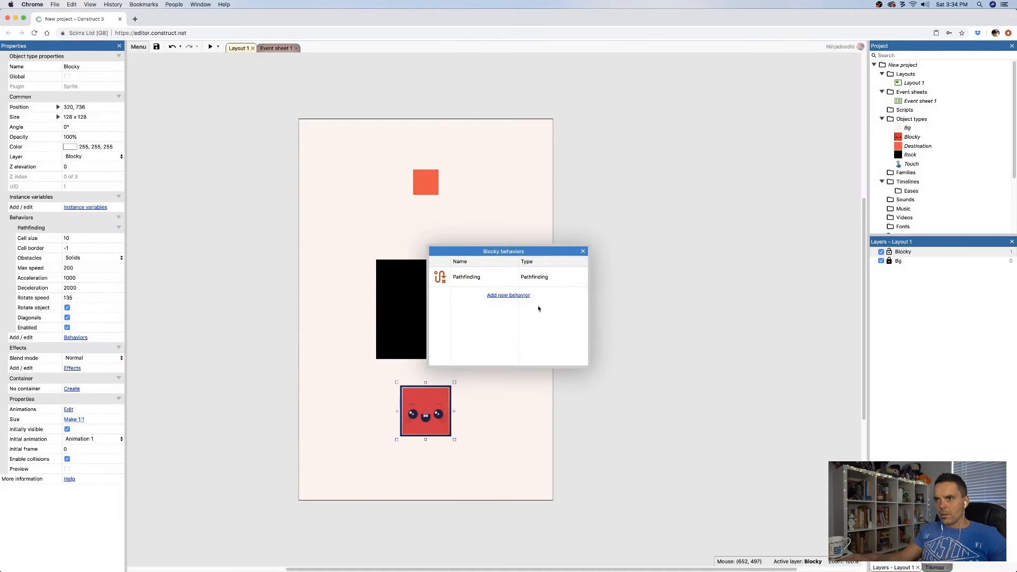
pyautogui.click(583, 252)
# Delete the leftover On start of layout event from Event sheet 1
pyautogui.click(275, 47)
pyautogui.click(157, 109)
pyautogui.press('Delete')
pyautogui.click(424, 137)
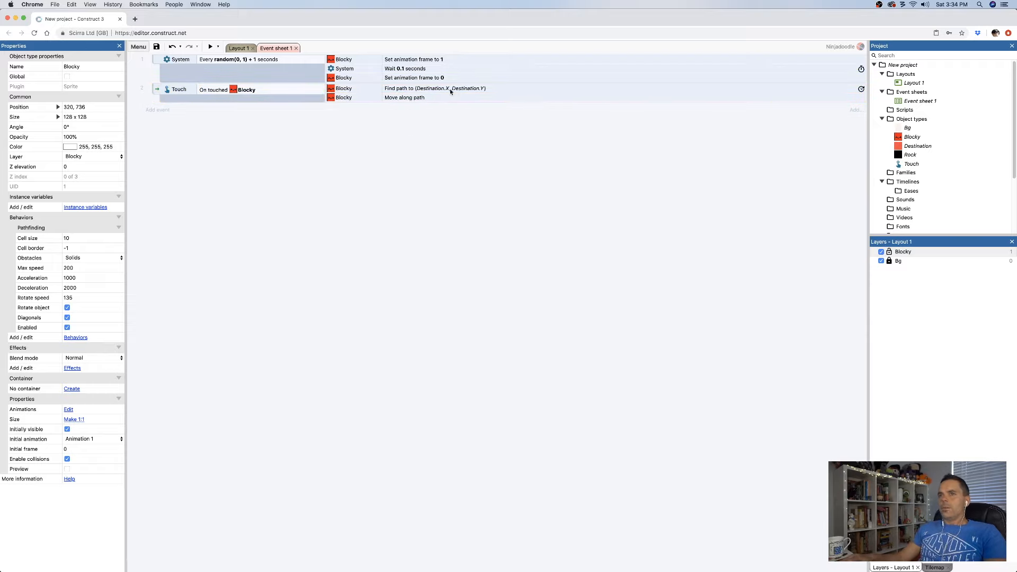
# Compare Blocky's Pathfinding regenerate actions and their parameters, and check the project viewport and Layout 1 sizes
pyautogui.click(345, 90)
pyautogui.rightClick(345, 90)
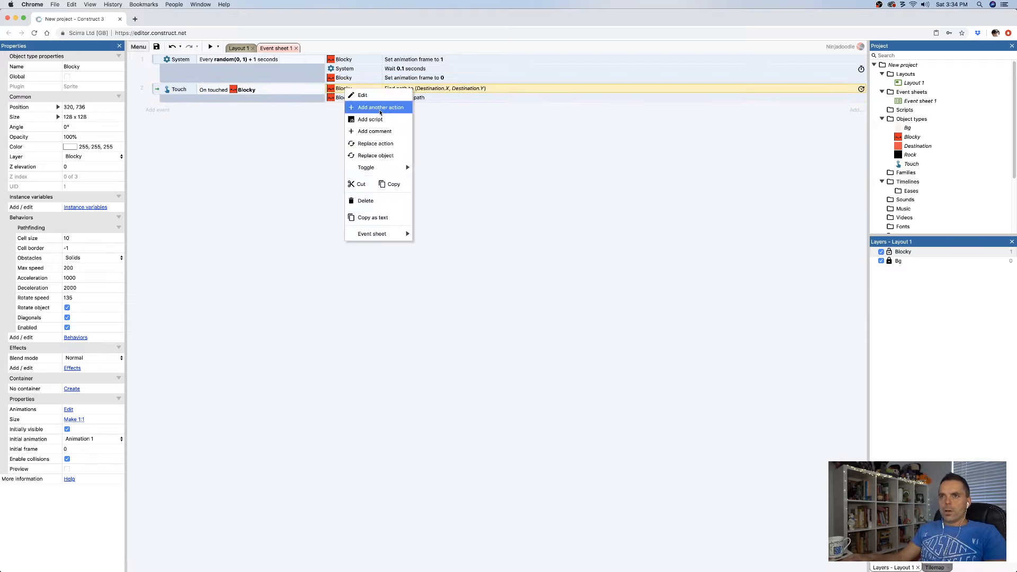
pyautogui.click(371, 104)
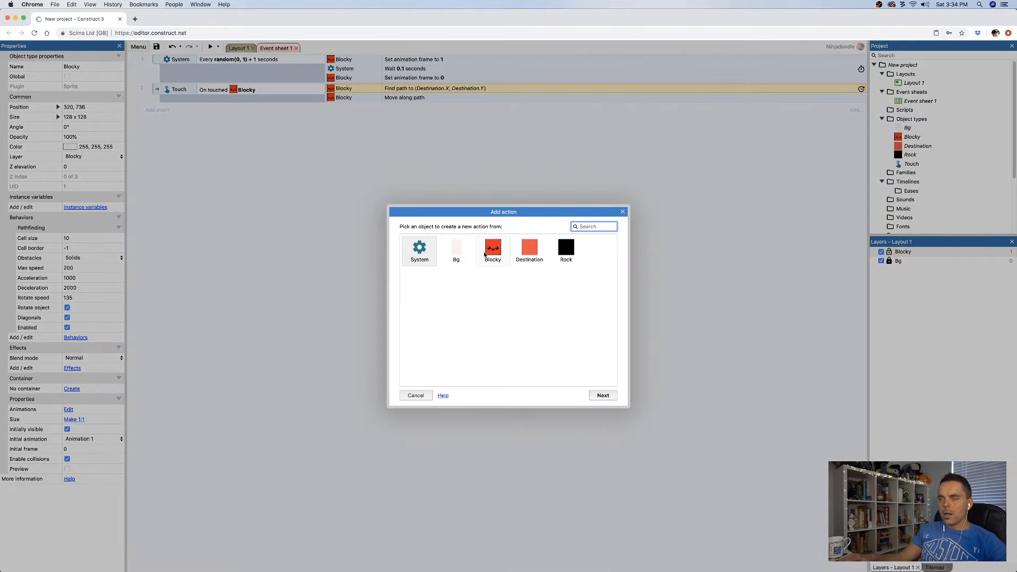
pyautogui.doubleClick(492, 249)
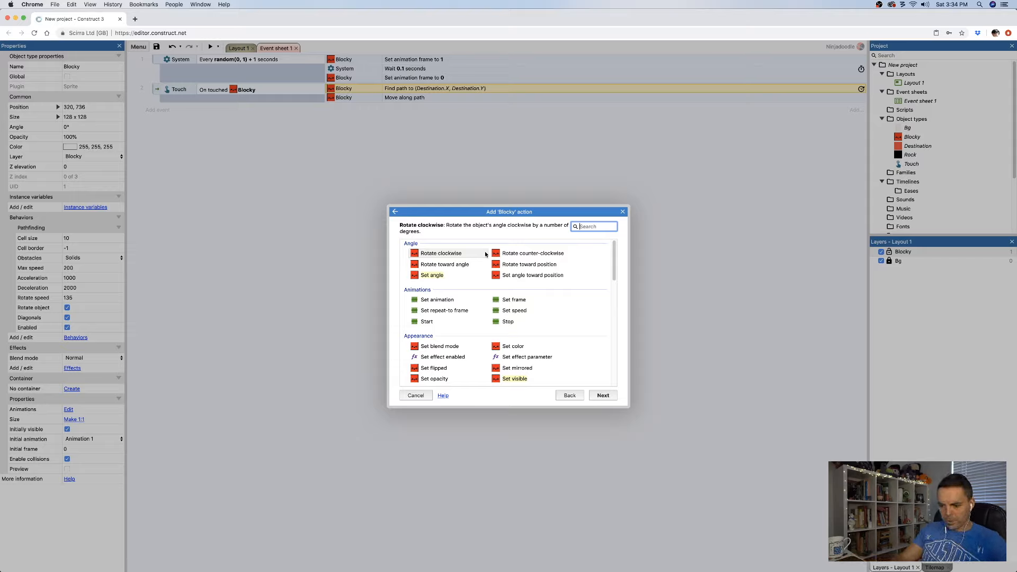
pyautogui.write('path')
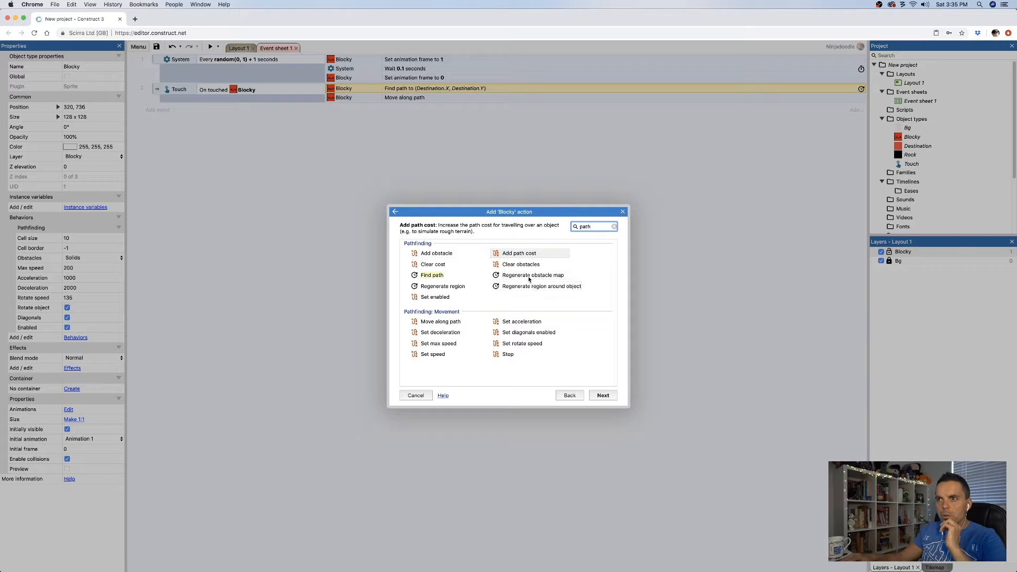
pyautogui.click(422, 286)
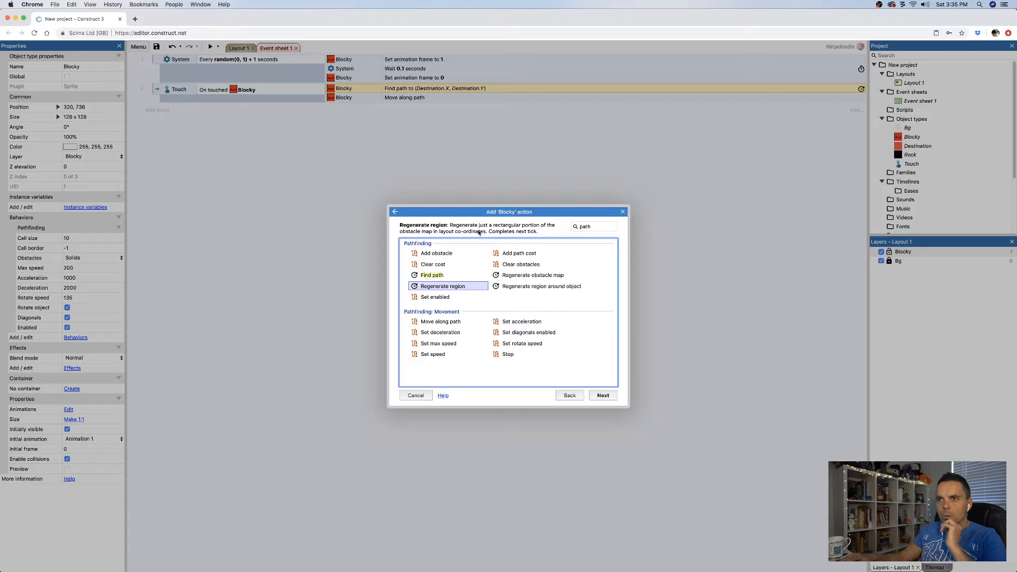
pyautogui.click(525, 276)
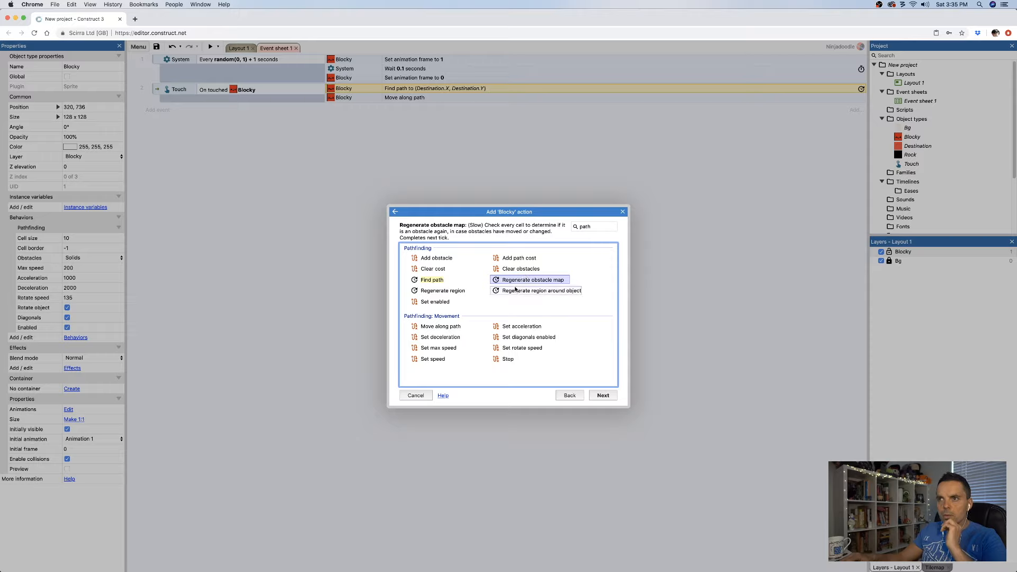
pyautogui.click(515, 290)
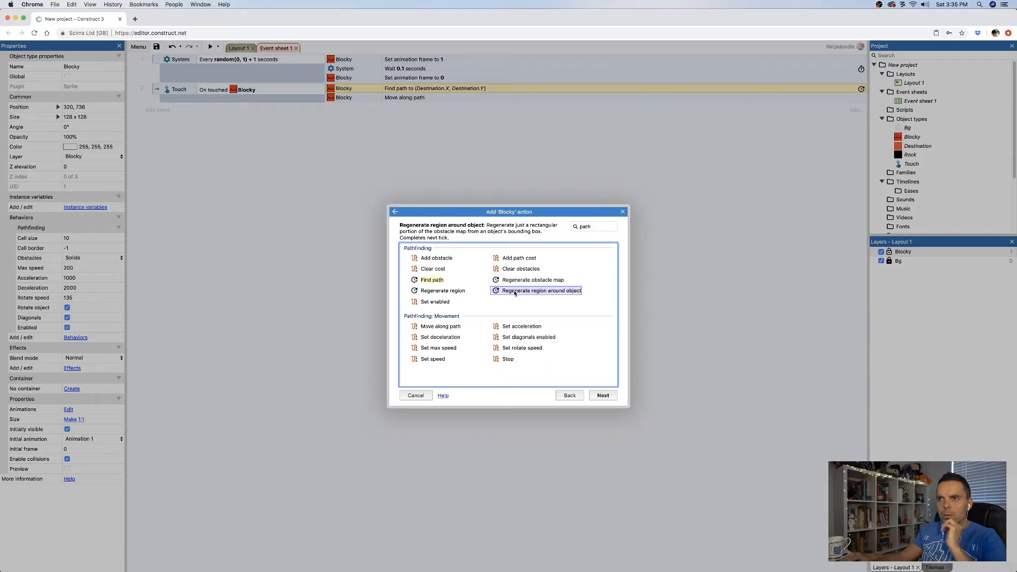
pyautogui.click(437, 293)
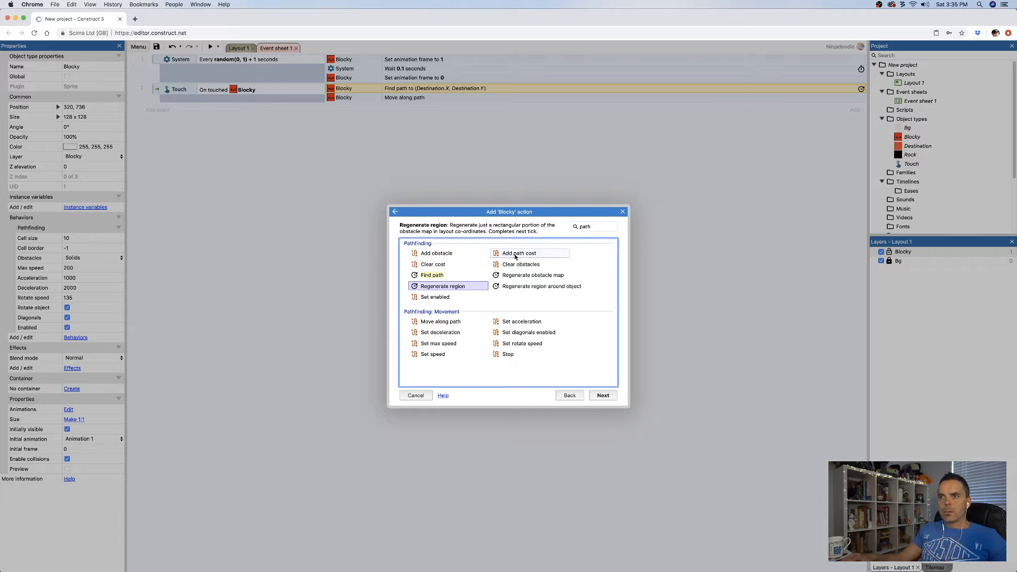
pyautogui.doubleClick(444, 289)
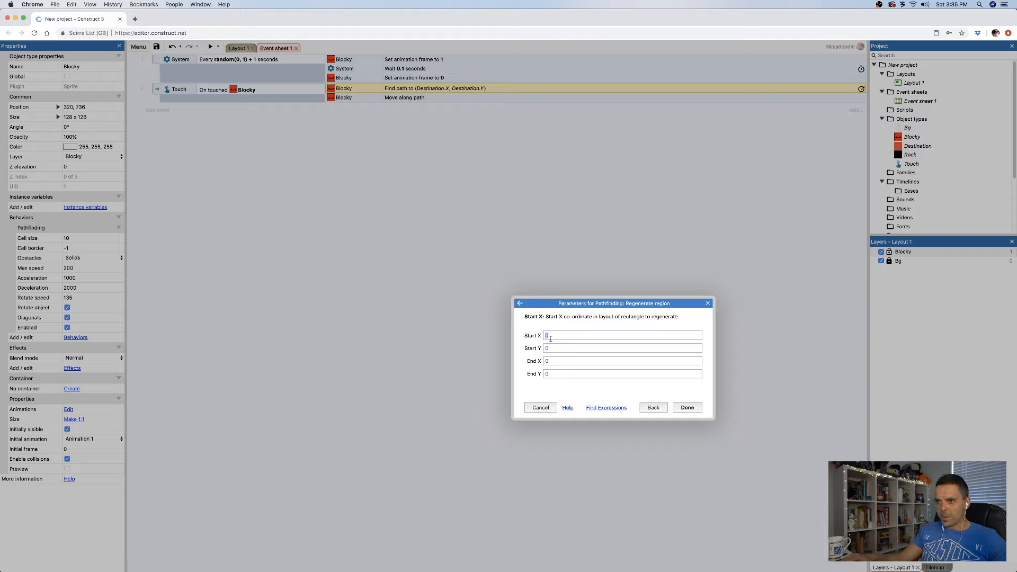
pyautogui.click(550, 361)
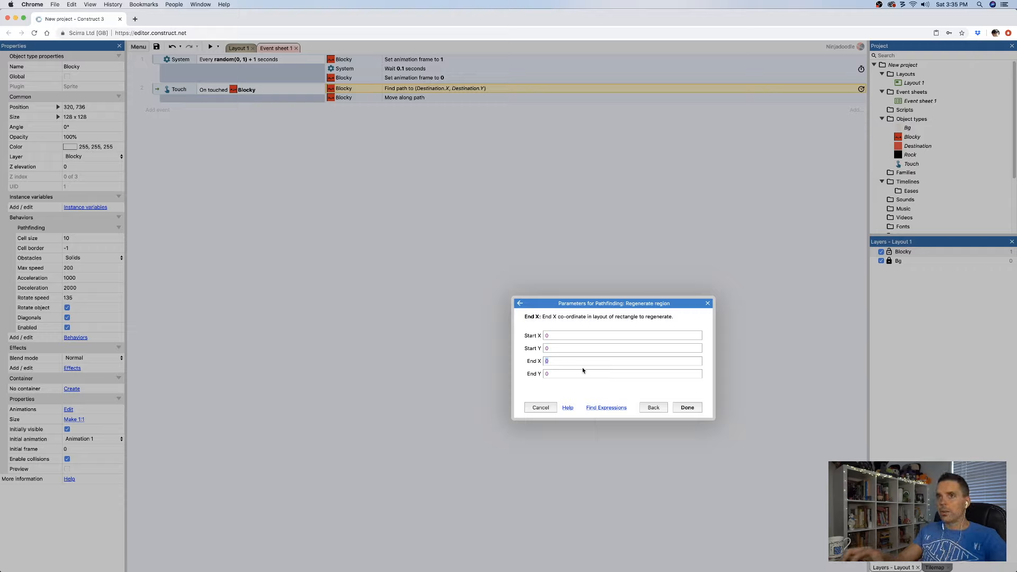
pyautogui.click(540, 408)
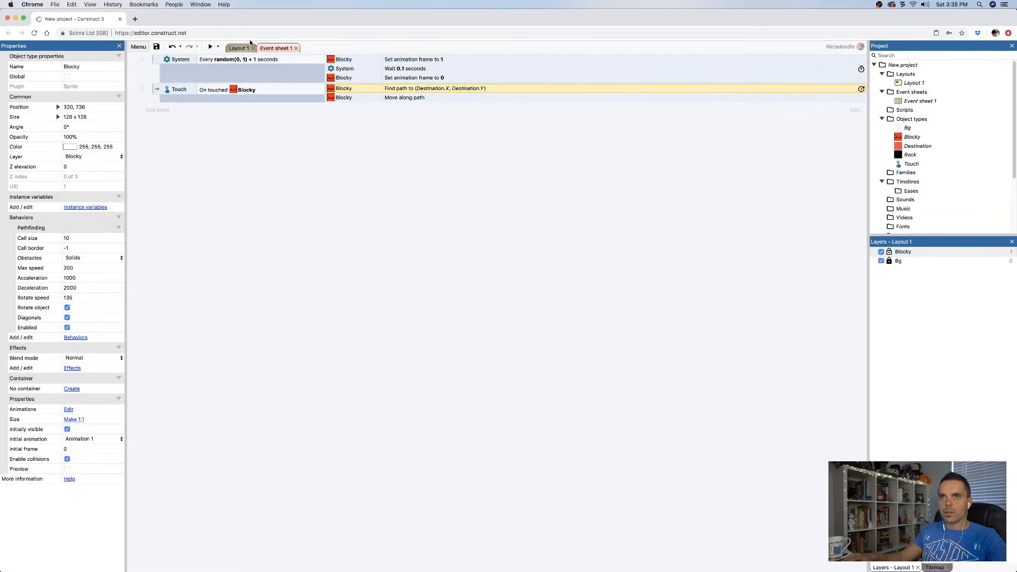
pyautogui.click(239, 48)
pyautogui.click(902, 65)
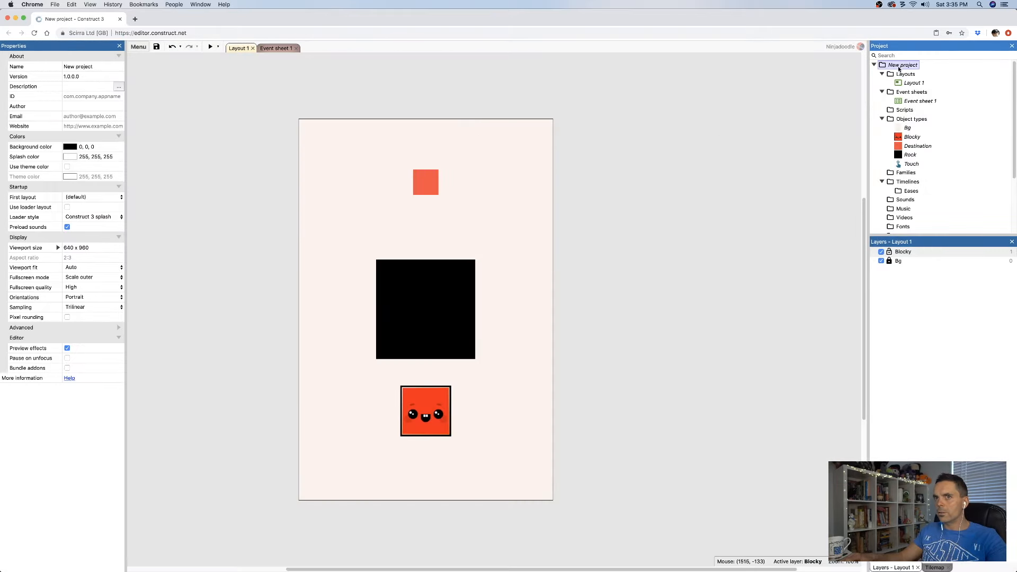
pyautogui.click(644, 206)
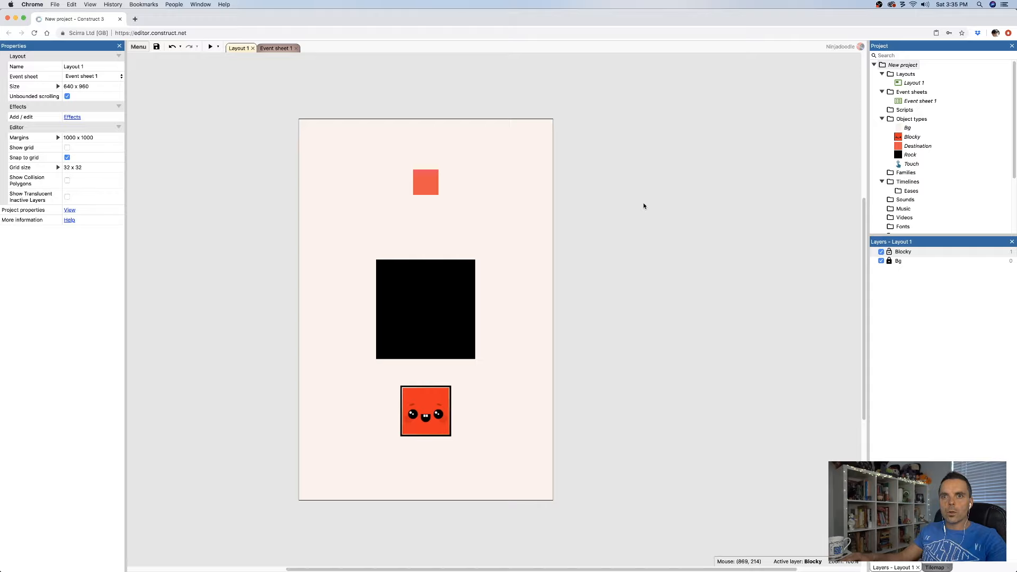
# Add a Blocky Regenerate region action from (0, 0) to (640, 960) to the touch event, between Find path and Move along path
pyautogui.click(282, 49)
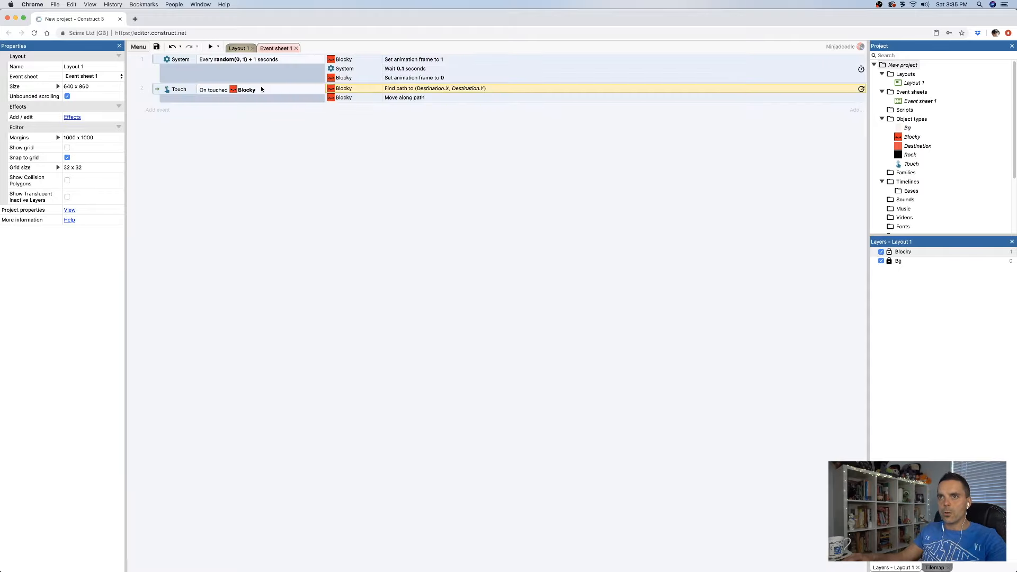
pyautogui.rightClick(340, 98)
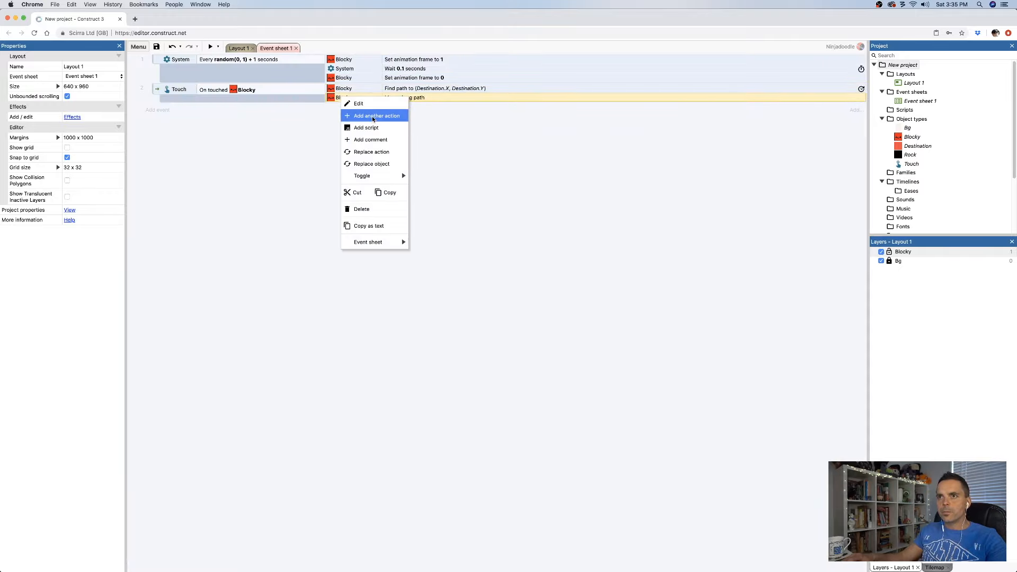
pyautogui.click(373, 117)
pyautogui.doubleClick(494, 253)
pyautogui.write('path')
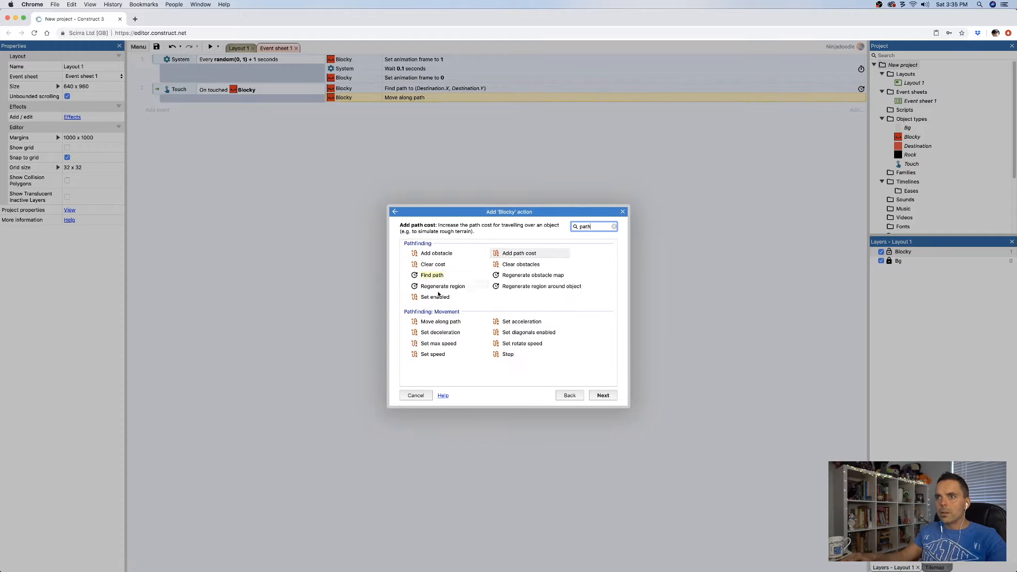
pyautogui.doubleClick(440, 287)
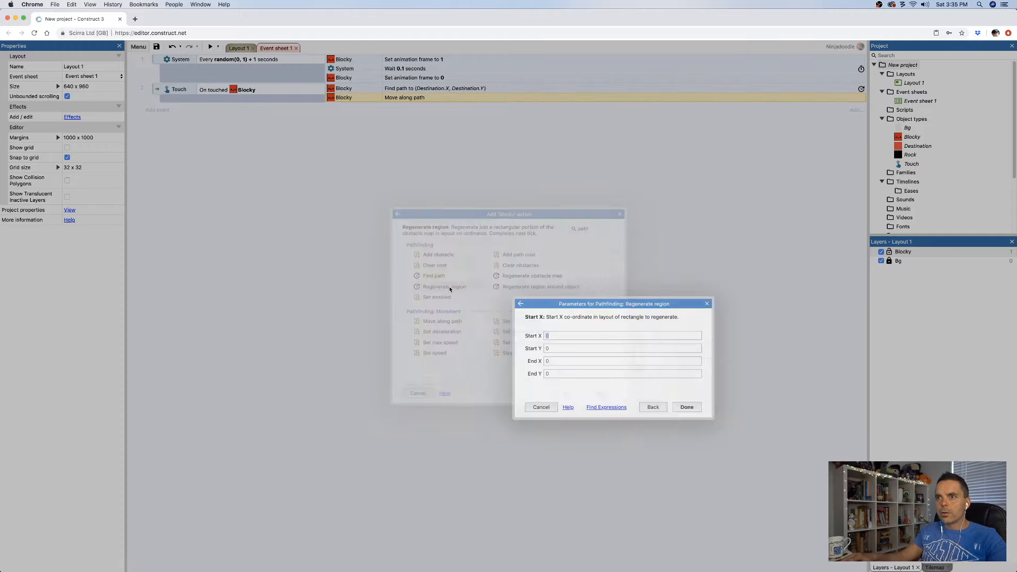
pyautogui.click(554, 360)
pyautogui.write('640')
pyautogui.press('Tab')
pyautogui.write('960')
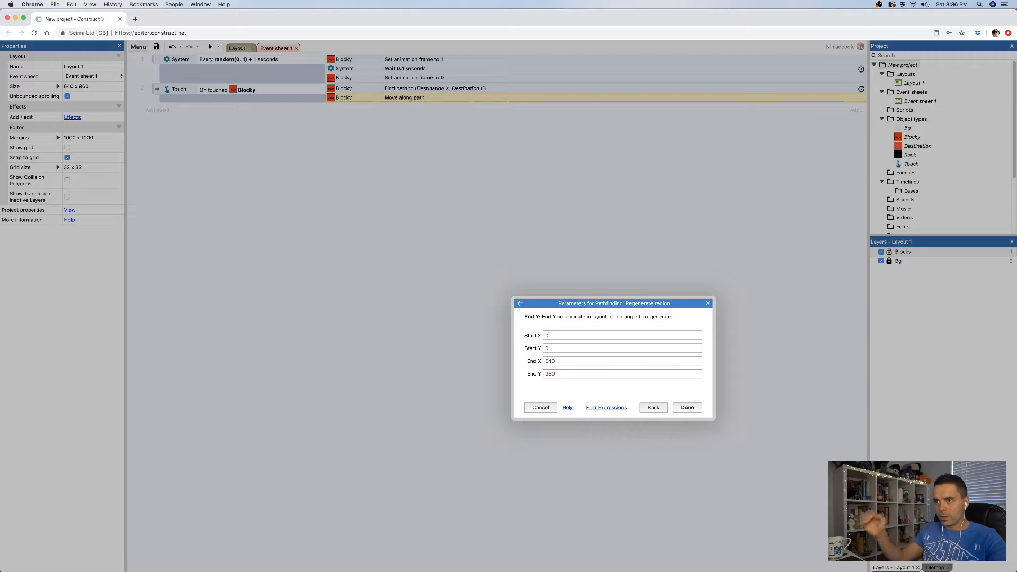
pyautogui.click(686, 408)
pyautogui.moveTo(411, 109); pyautogui.dragTo(410, 93)
# Preview the project and touch Blocky to test its path with the obstacle map regeneration
pyautogui.click(210, 46)
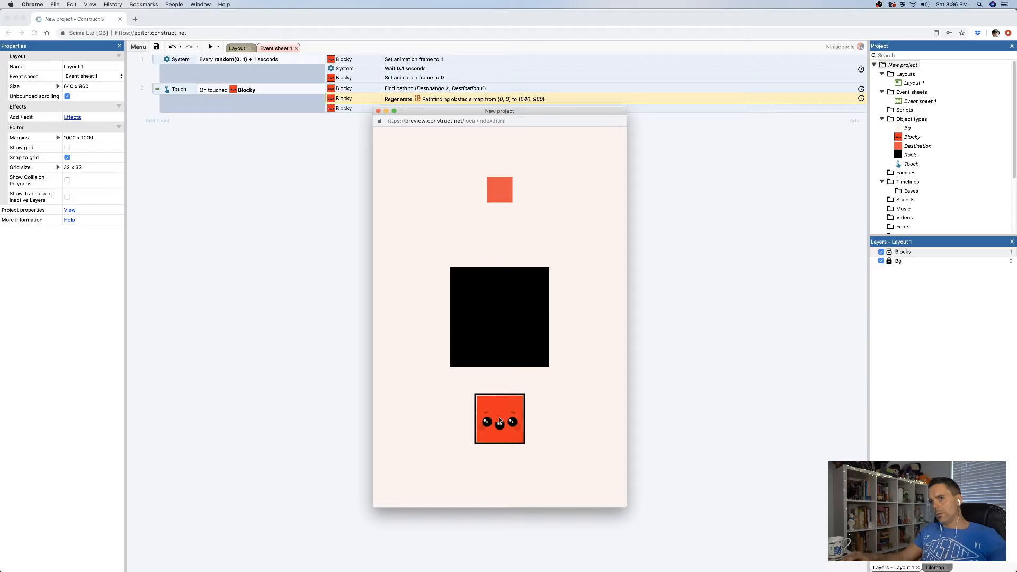
pyautogui.click(499, 421)
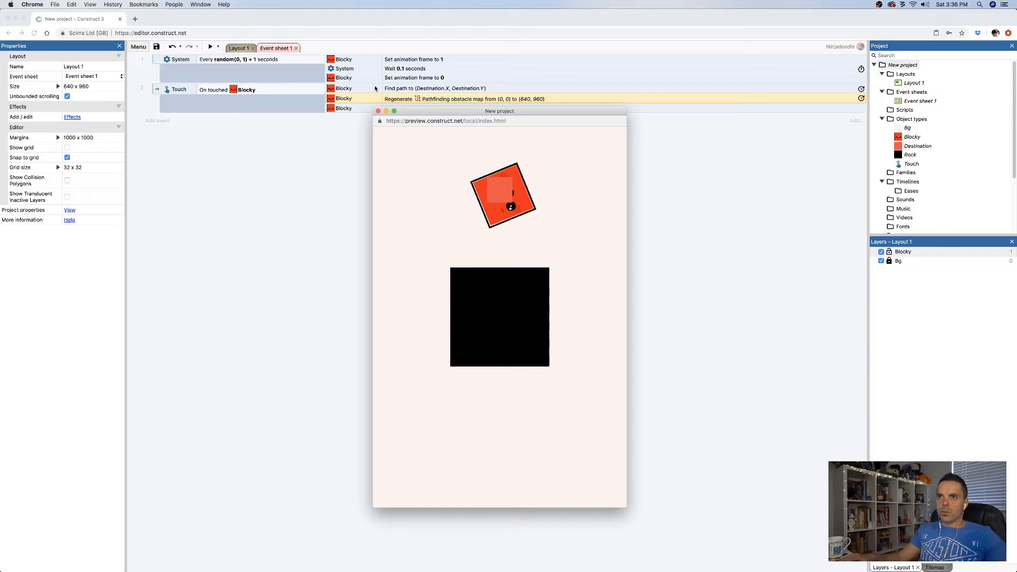
pyautogui.click(378, 112)
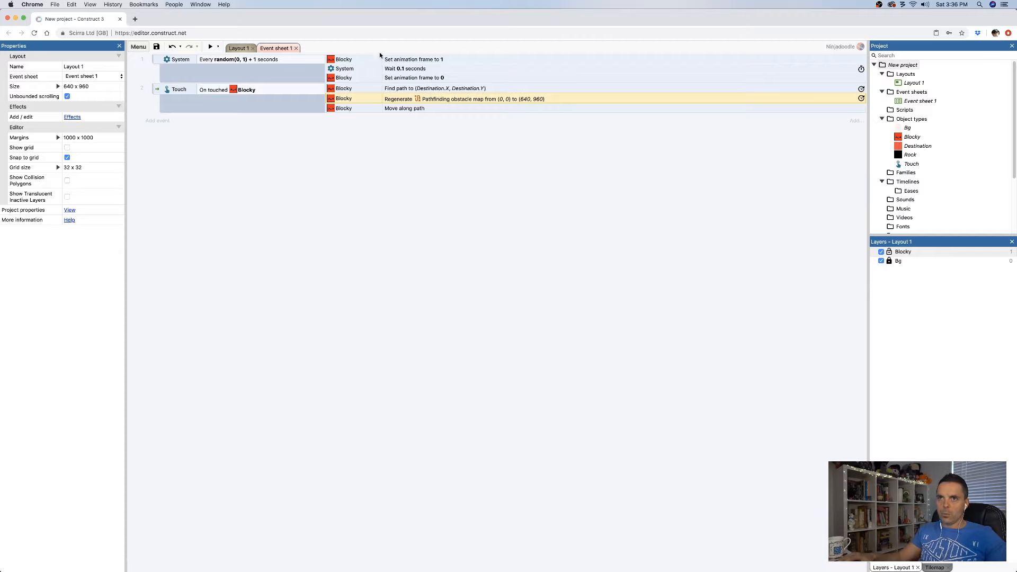
# Add an On start of layout event at the top of the event sheet and move Blocky's Find path action into it
pyautogui.click(156, 121)
pyautogui.doubleClick(418, 253)
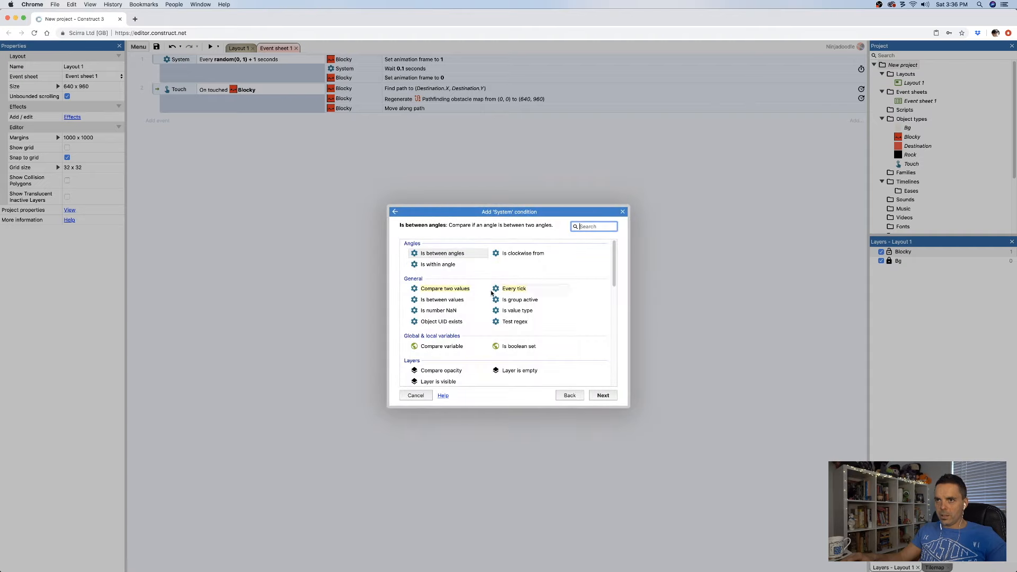
pyautogui.write('start')
pyautogui.press('Return')
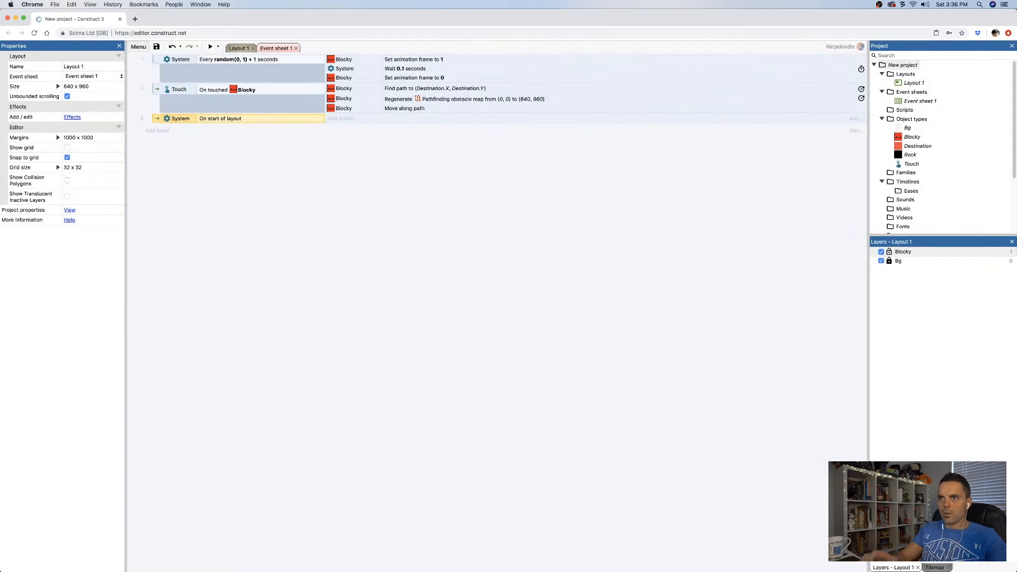
pyautogui.moveTo(350, 89); pyautogui.dragTo(351, 119)
pyautogui.moveTo(159, 109); pyautogui.dragTo(157, 78)
pyautogui.click(350, 159)
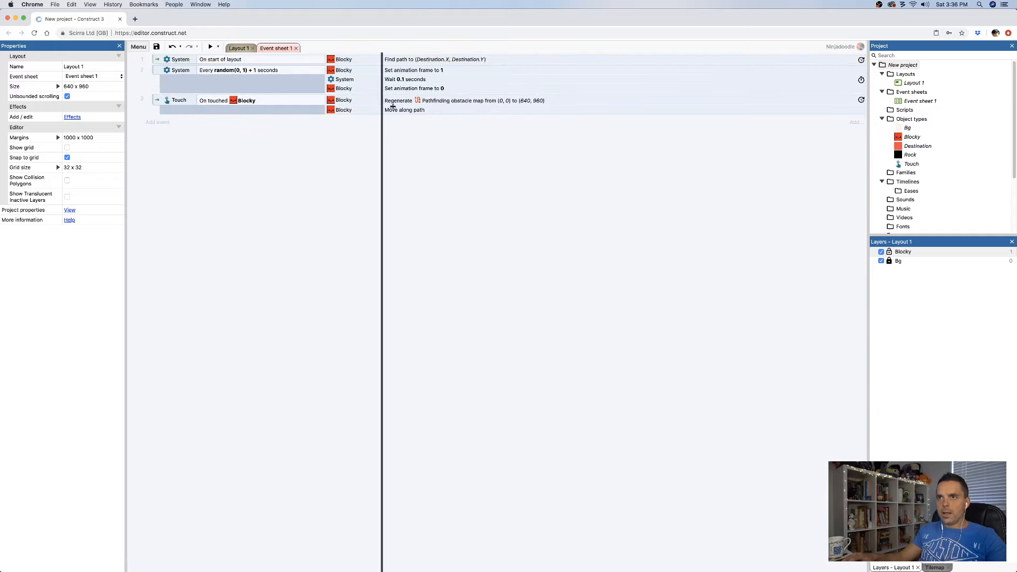
# Delete Blocky's Regenerate action from the touch event, preview the project to test touching Blocky, and close the preview
pyautogui.click(346, 101)
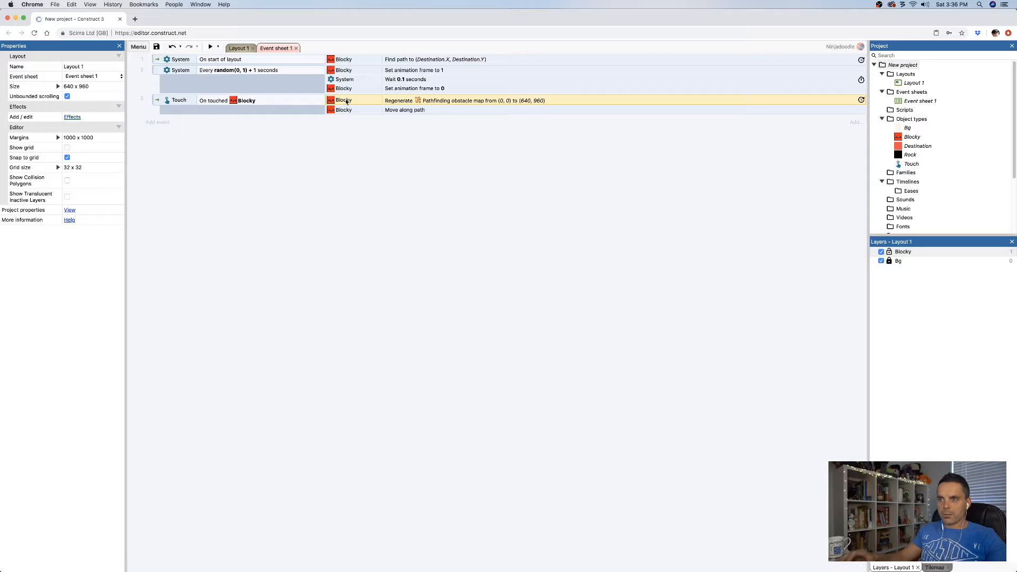
pyautogui.press('Delete')
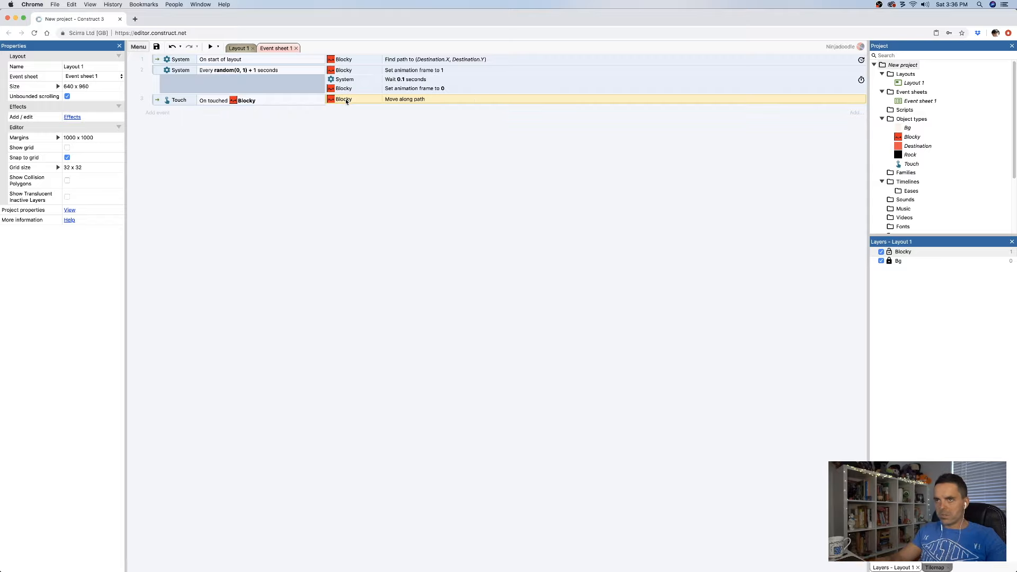
pyautogui.click(210, 48)
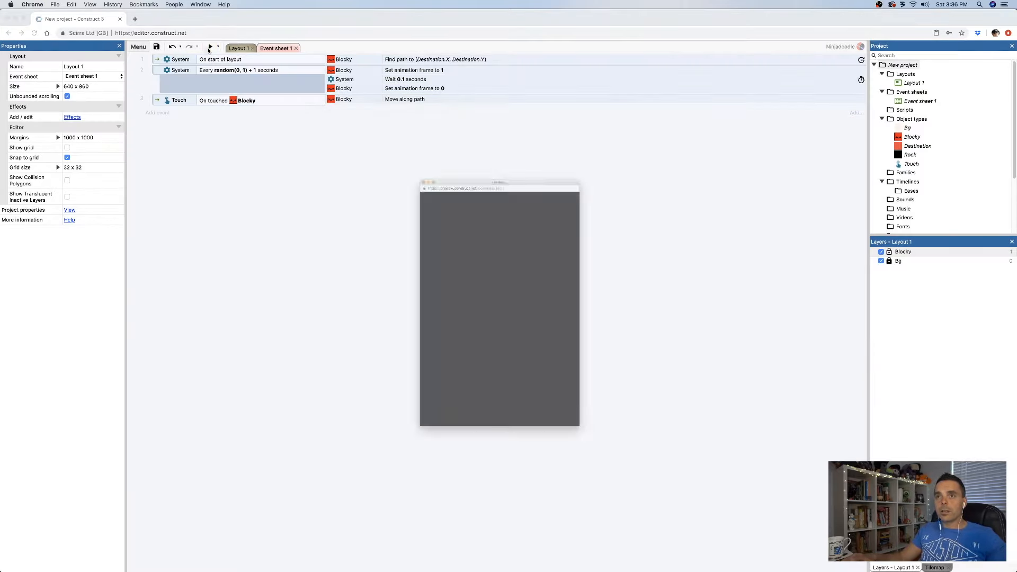
pyautogui.click(514, 425)
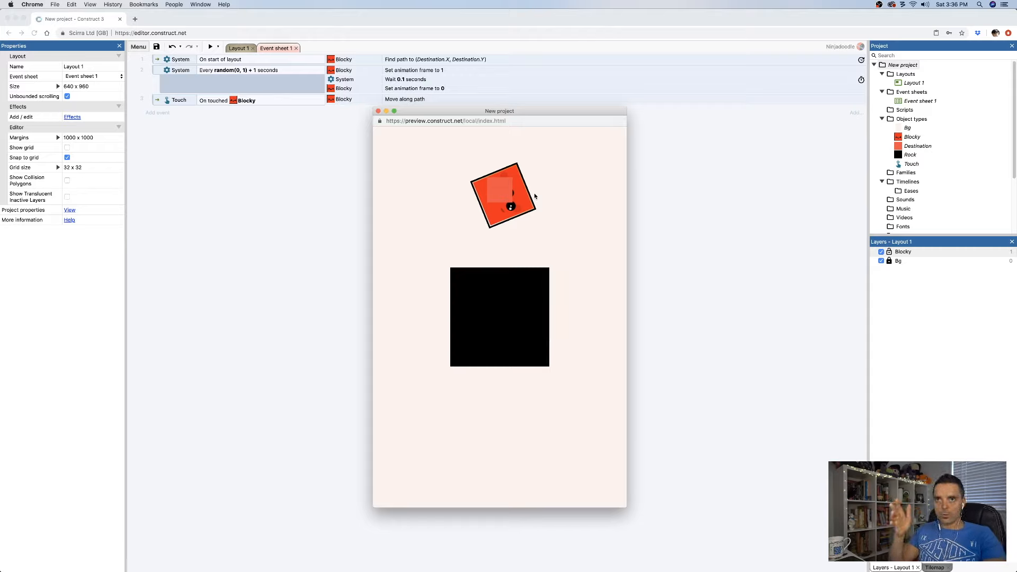
pyautogui.click(377, 111)
# Look through the System conditions for a repeating Every condition to add to the On start of layout event
pyautogui.rightClick(259, 60)
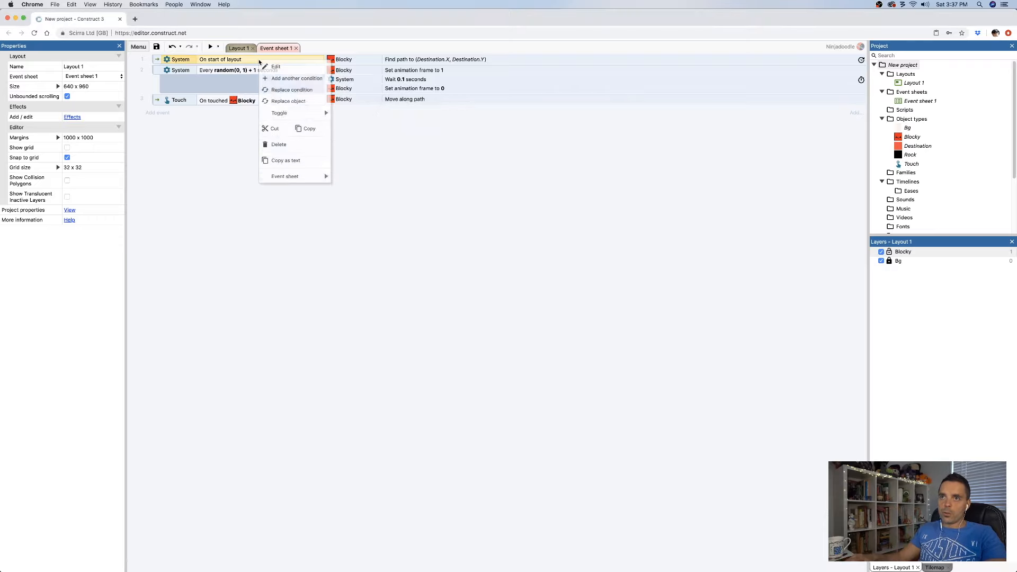
pyautogui.click(288, 79)
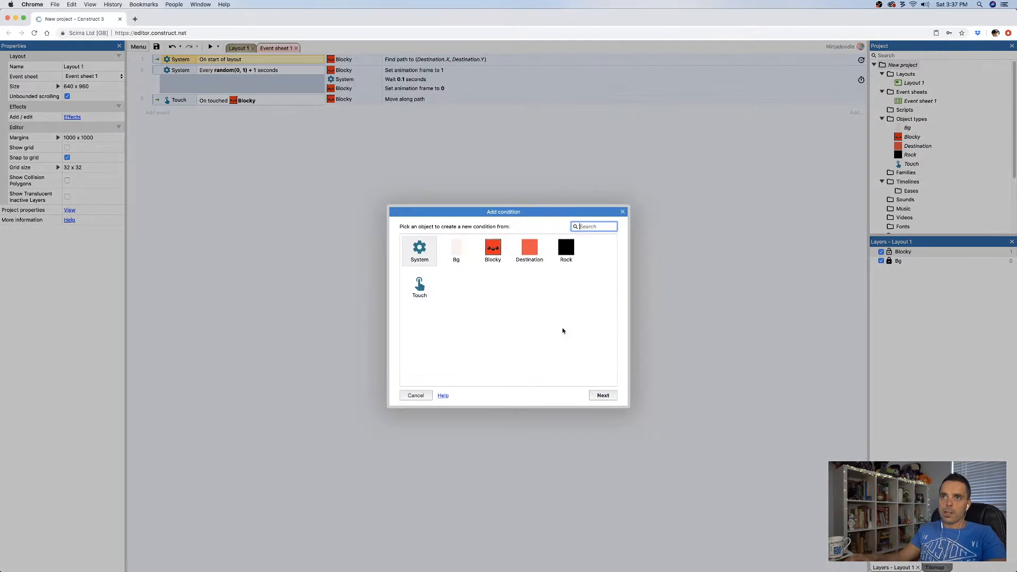
pyautogui.doubleClick(425, 258)
pyautogui.write('every')
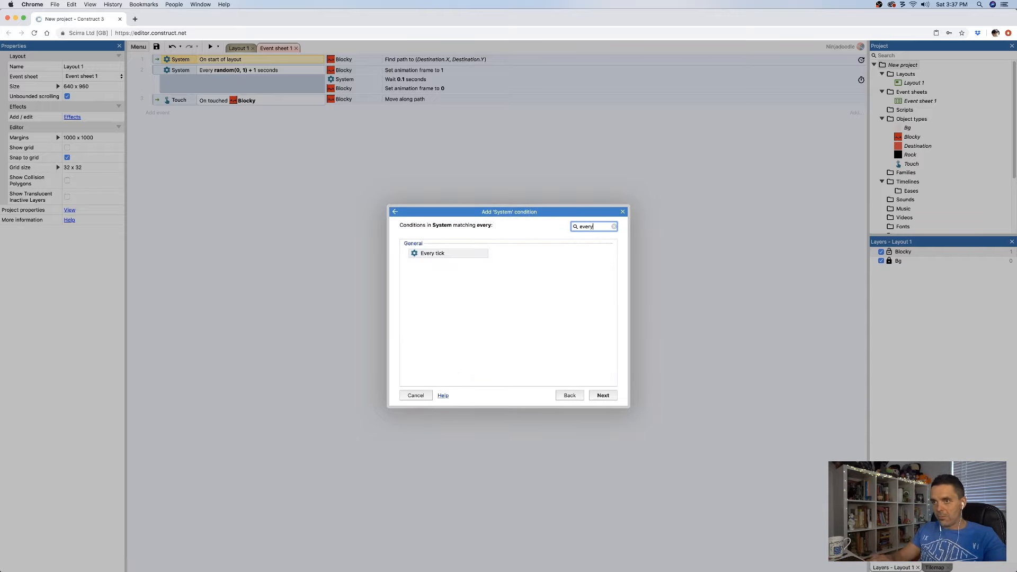
pyautogui.press('BackSpace')
pyautogui.press('BackSpace')
pyautogui.press('BackSpace')
pyautogui.press('BackSpace')
pyautogui.press('BackSpace')
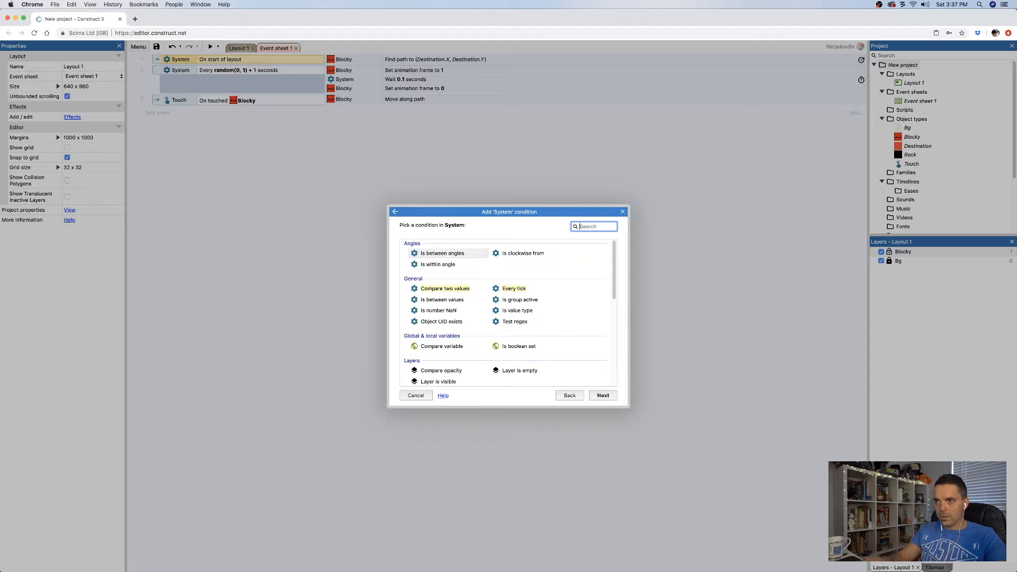
pyautogui.write('x')
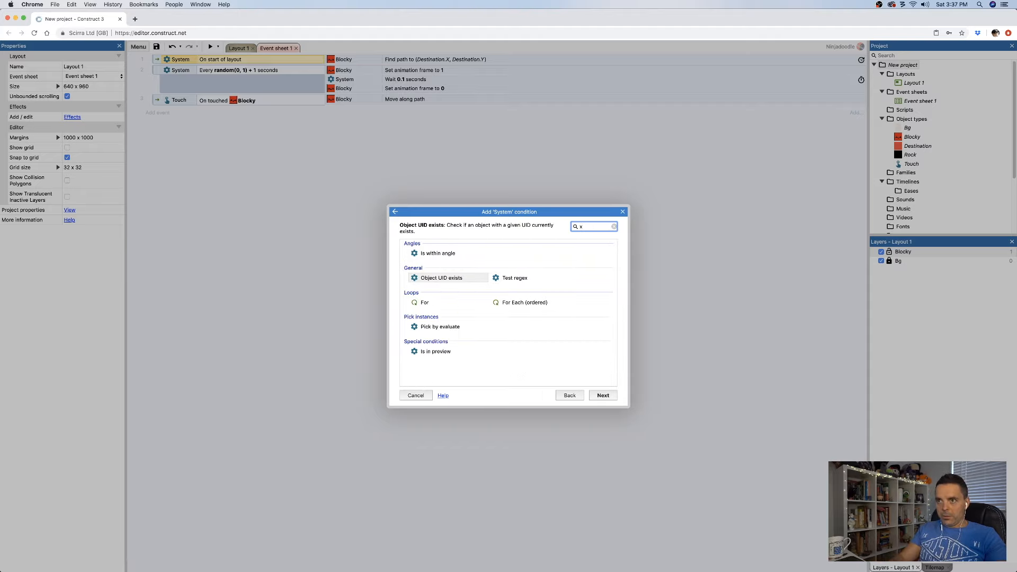
pyautogui.press('BackSpace')
pyautogui.write('se')
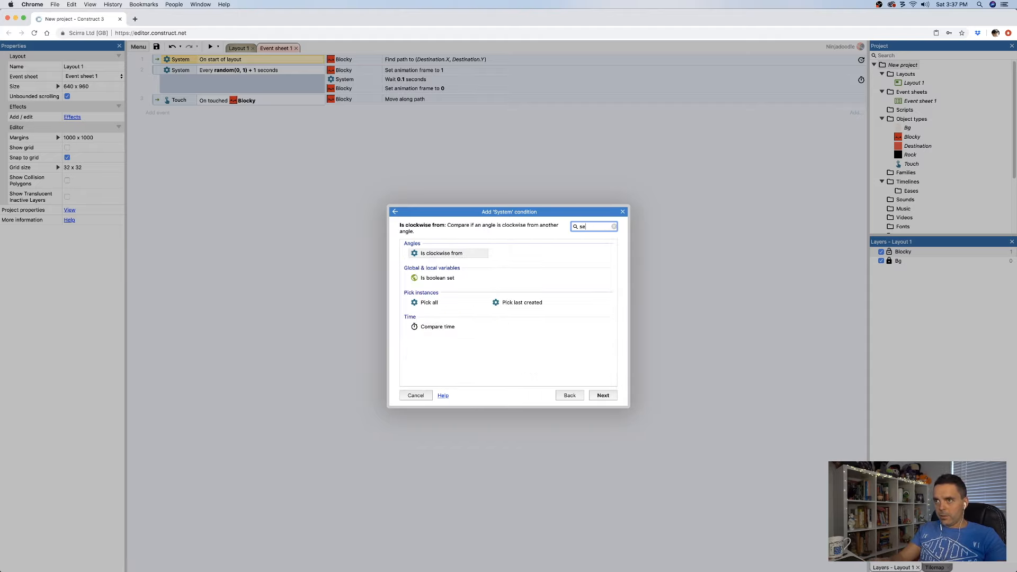
pyautogui.press('BackSpace')
pyautogui.press('BackSpace')
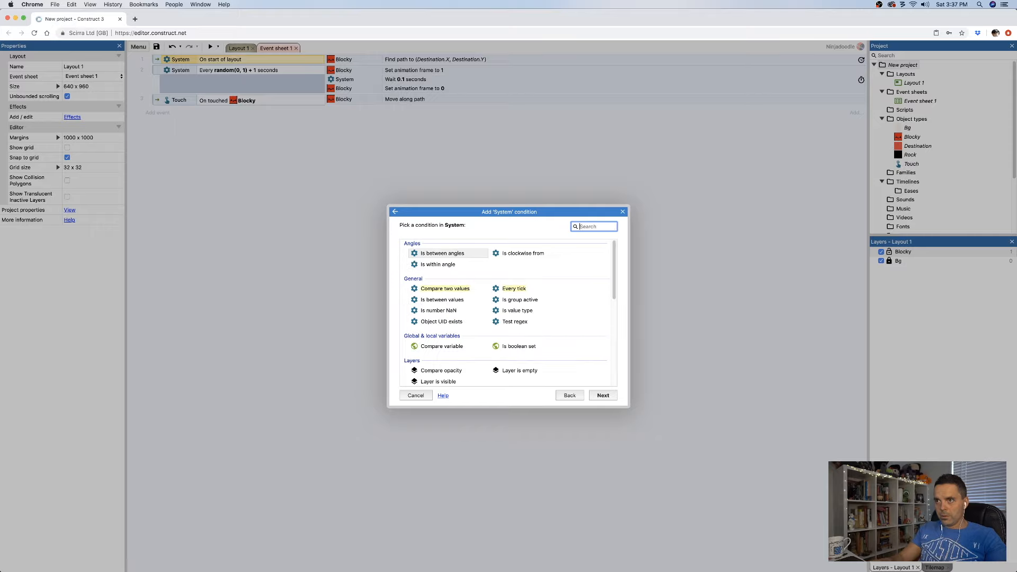
pyautogui.write('eve')
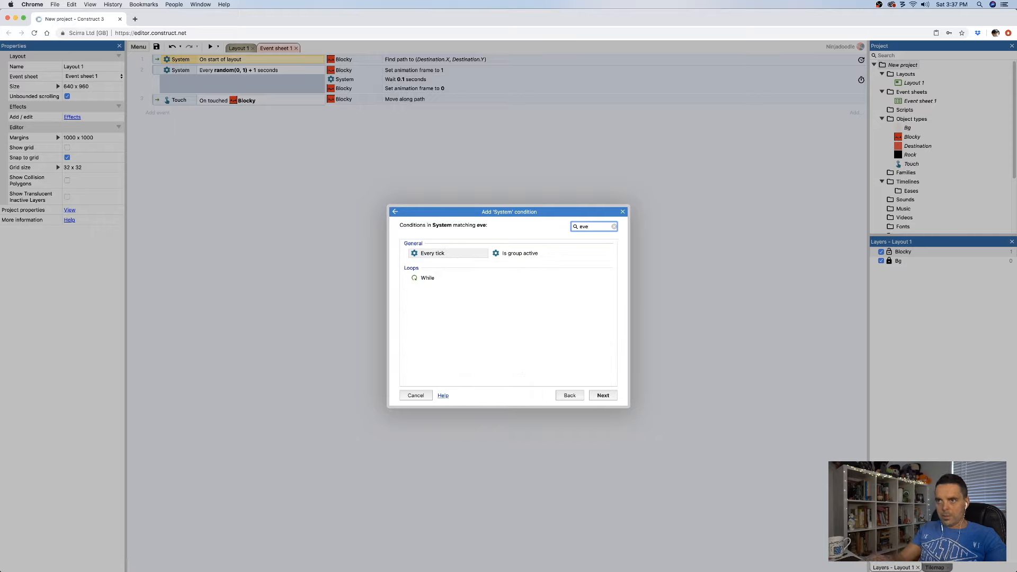
pyautogui.press('BackSpace')
pyautogui.press('BackSpace')
pyautogui.press('BackSpace')
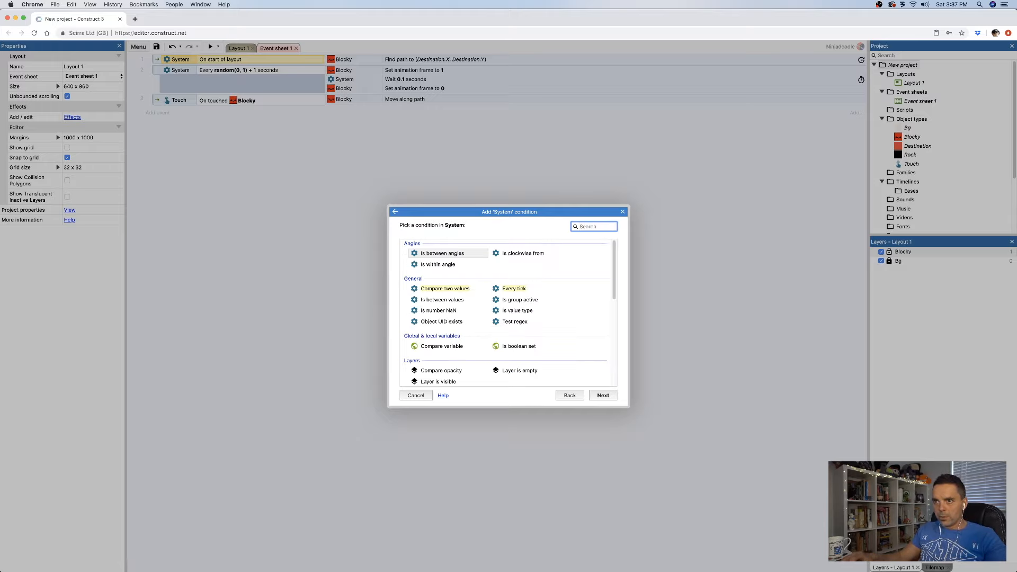
pyautogui.scroll(-3, 608, 300)
pyautogui.scroll(-5, 608, 300)
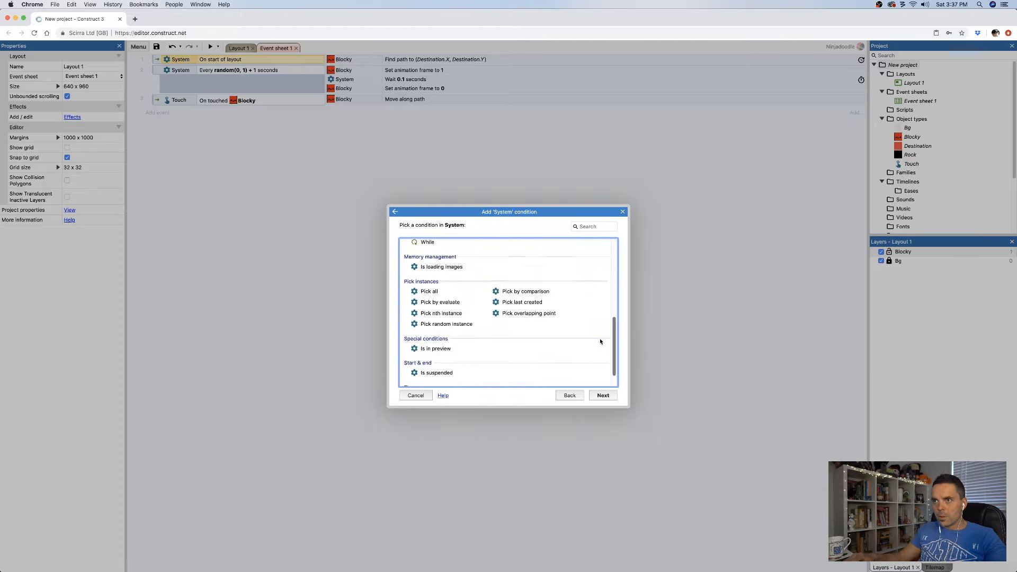
pyautogui.scroll(4, 600, 360)
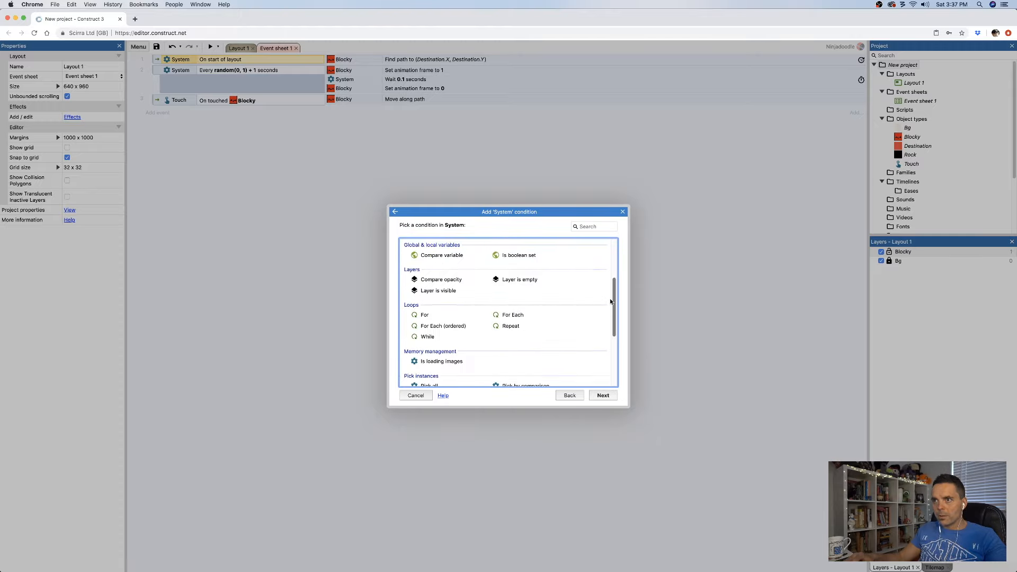
pyautogui.click(532, 322)
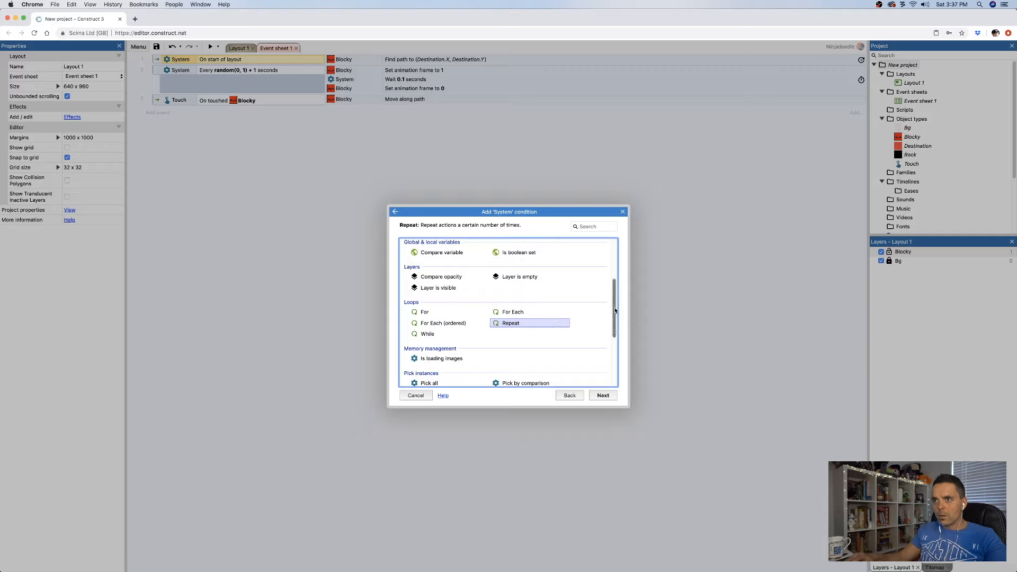
pyautogui.moveTo(614, 313); pyautogui.dragTo(622, 270)
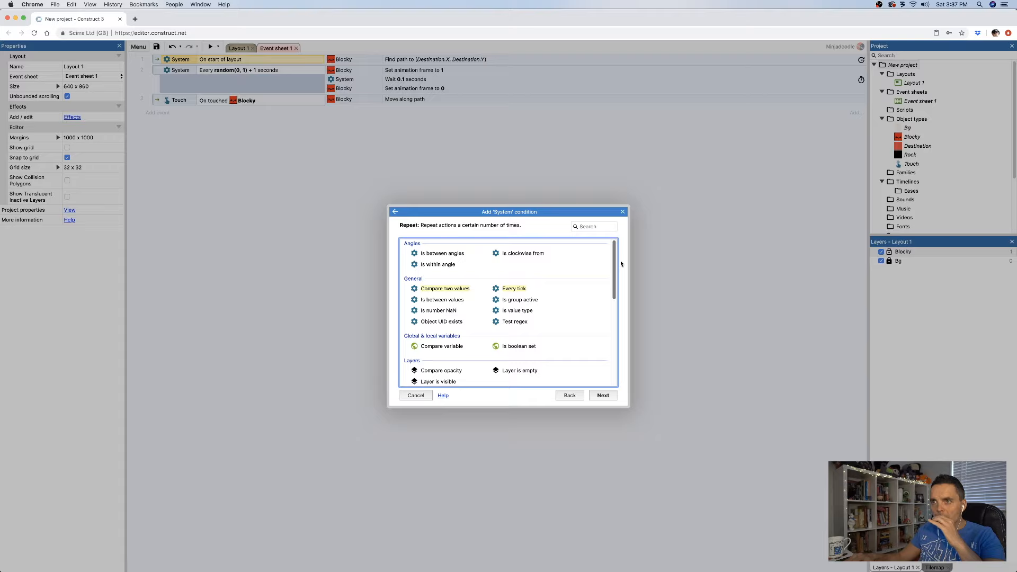
# Add the Every tick condition to Blocky's Find path event and delete its On start of layout condition
pyautogui.click(517, 290)
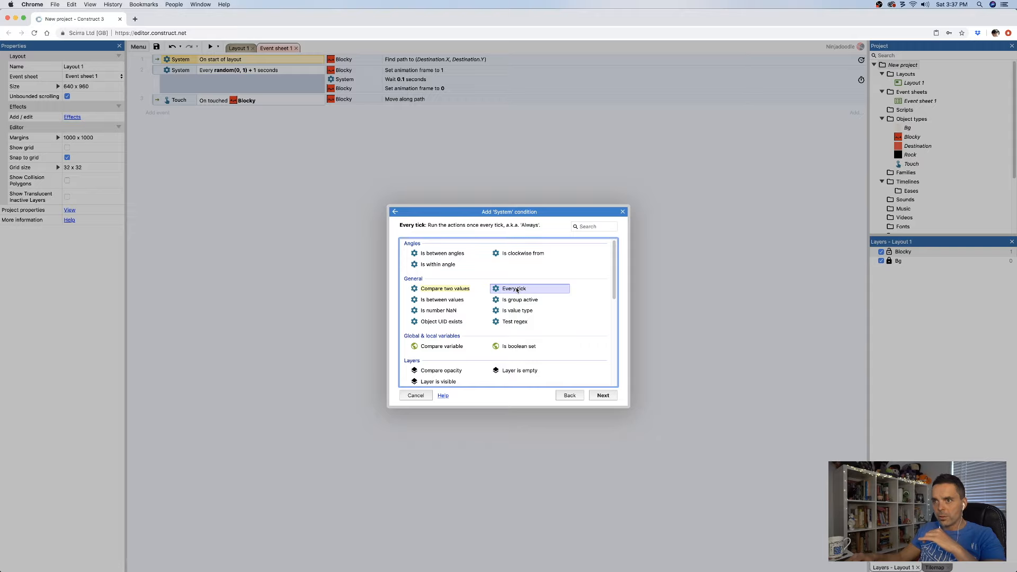
pyautogui.doubleClick(518, 289)
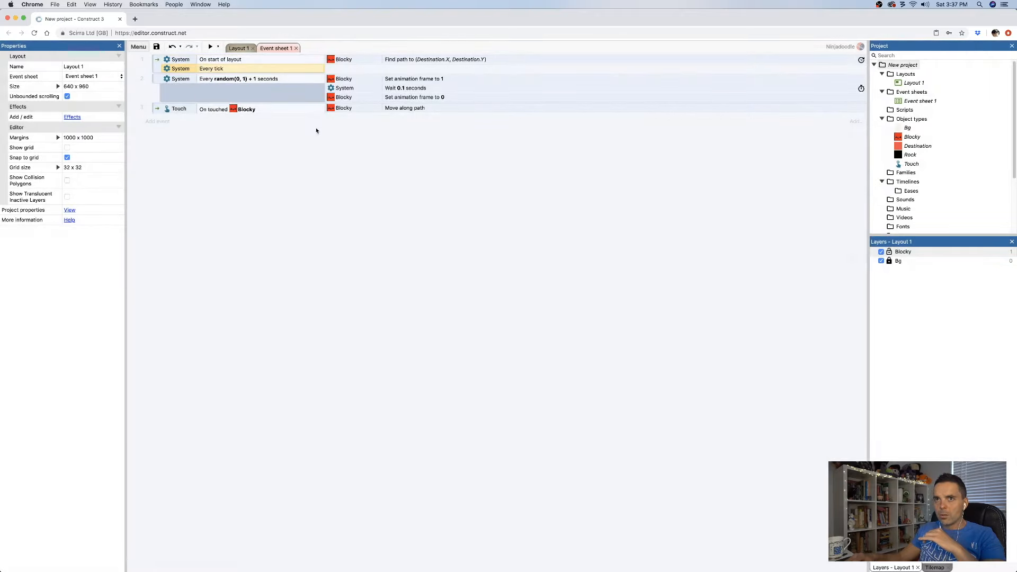
pyautogui.press('Delete')
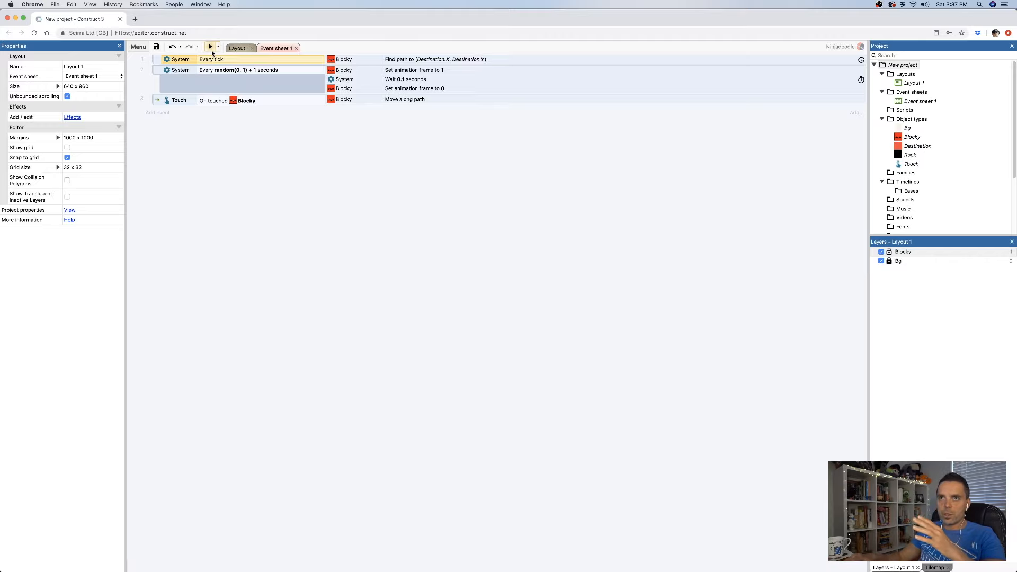
# Create a System Every X seconds condition with a 1.0-second interval and replace the Every tick condition of Blocky's Find path event with it
pyautogui.click(172, 112)
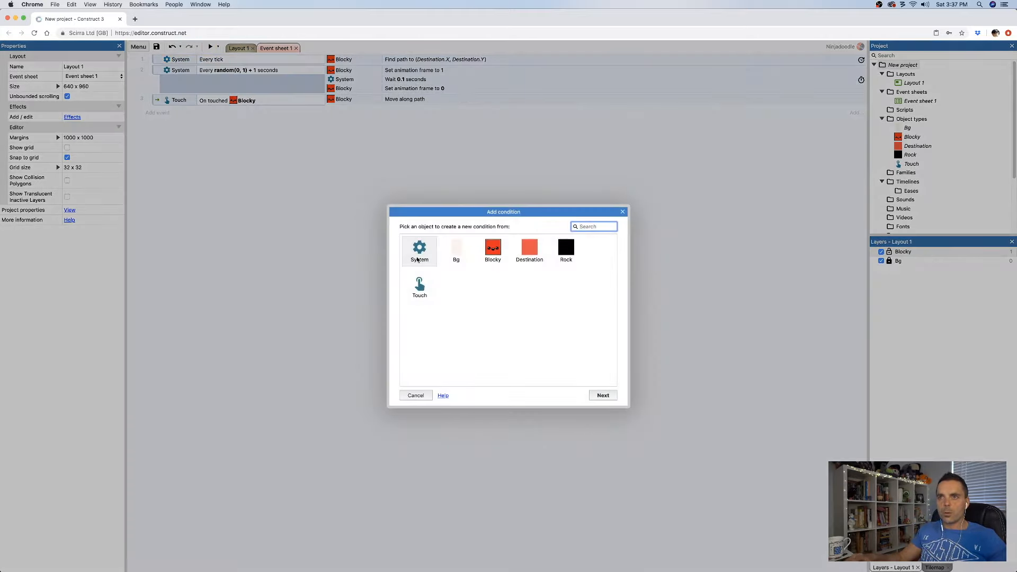
pyautogui.doubleClick(420, 258)
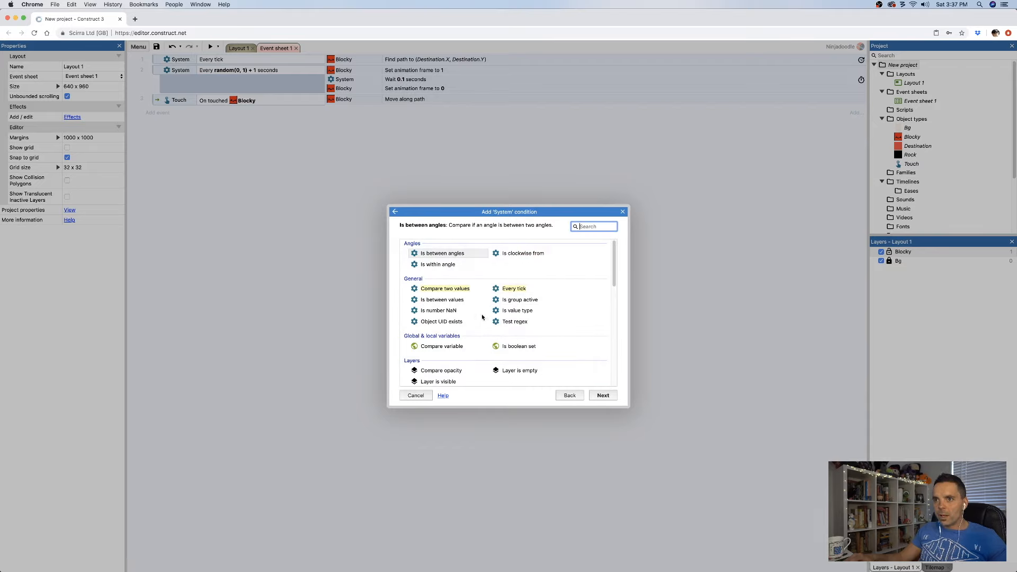
pyautogui.moveTo(614, 269); pyautogui.dragTo(598, 372)
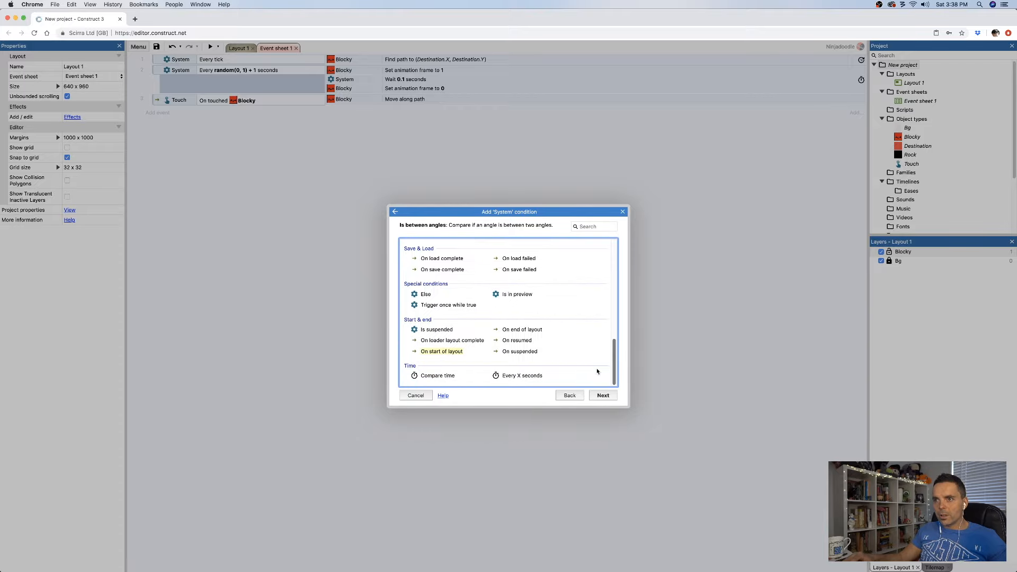
pyautogui.doubleClick(522, 375)
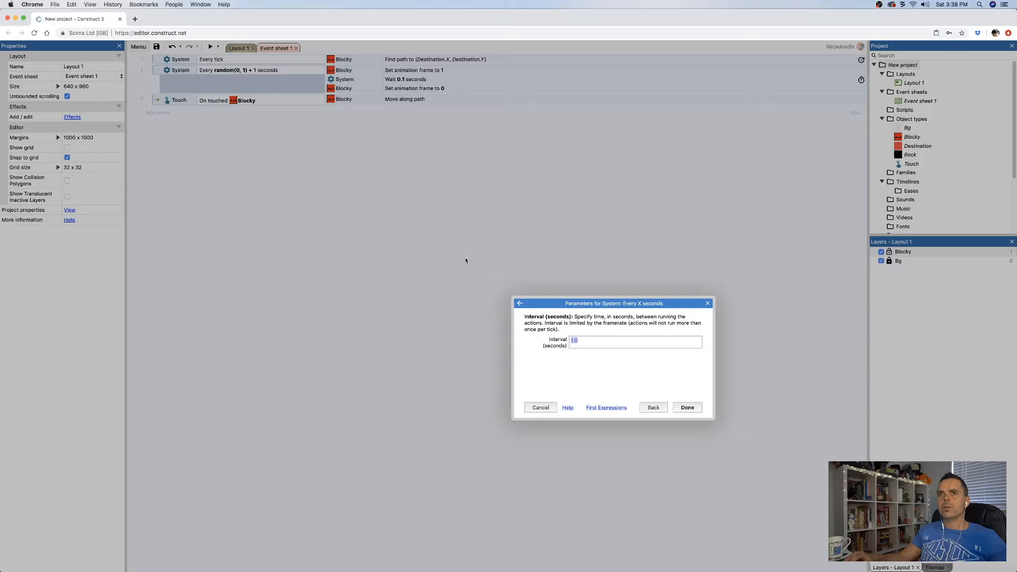
pyautogui.click(694, 411)
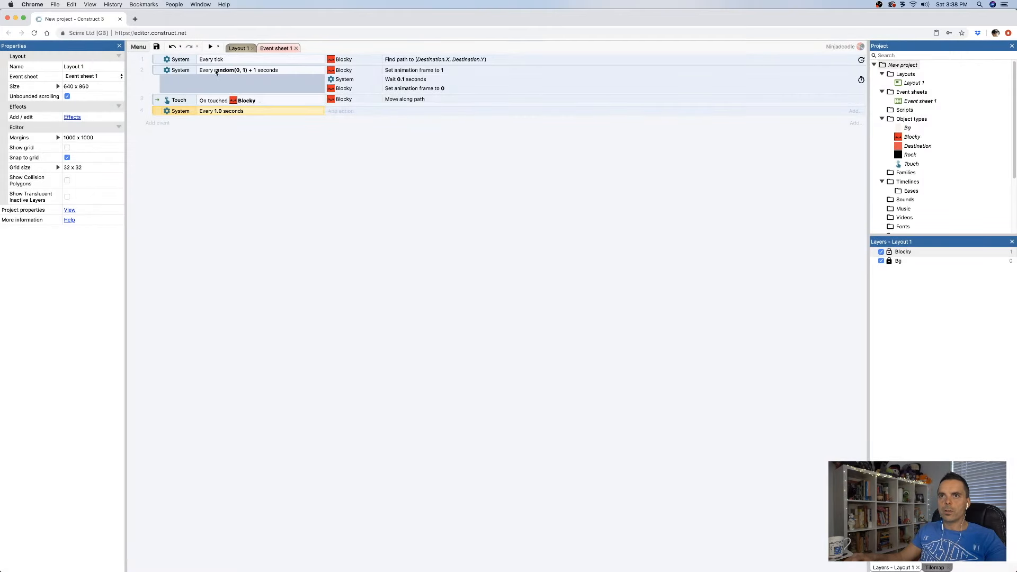
pyautogui.moveTo(217, 110); pyautogui.dragTo(220, 62)
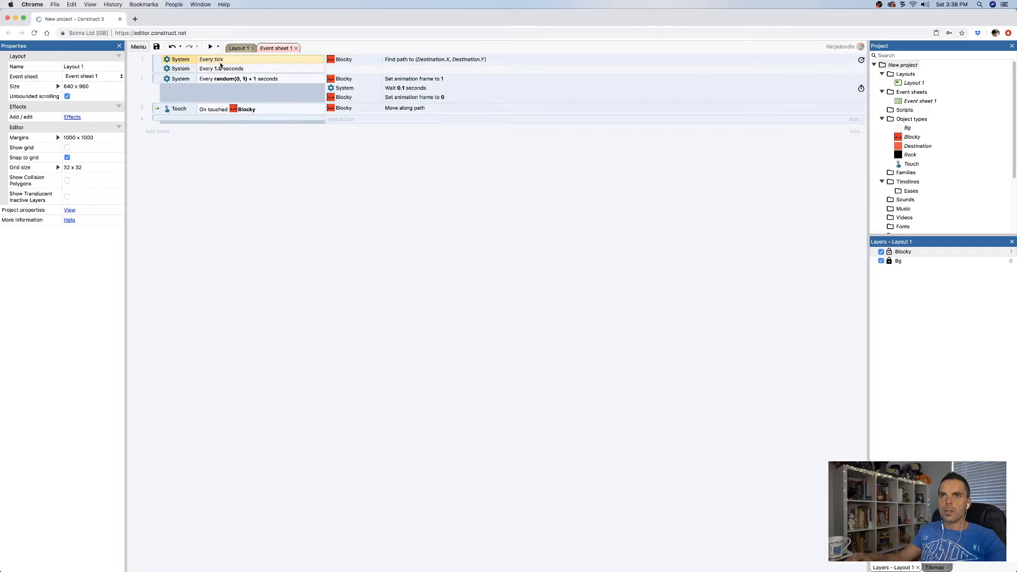
pyautogui.press('Delete')
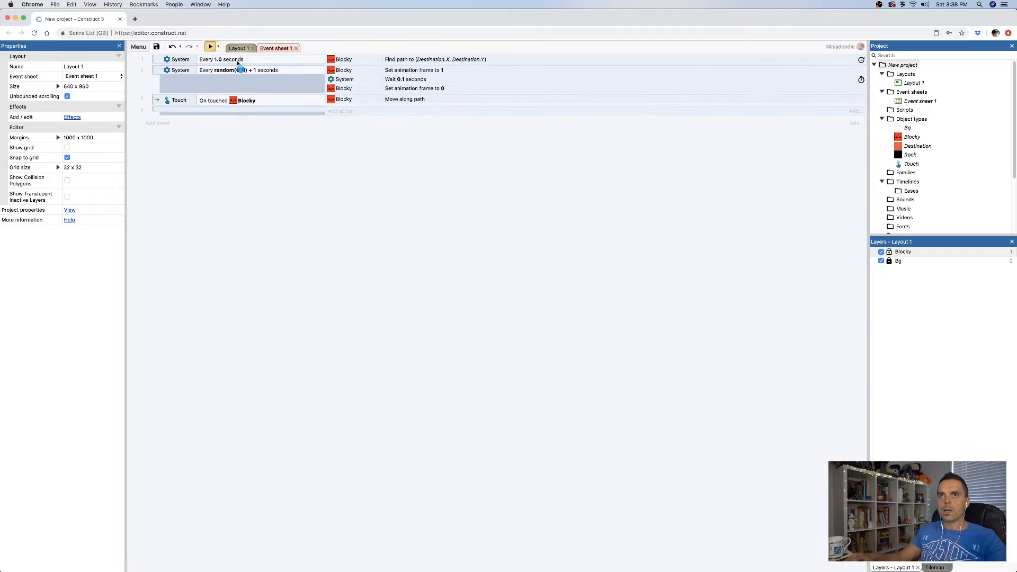
# Preview the project, touch Blocky to test its movement with the path recalculated every second, and close the preview
pyautogui.click(211, 46)
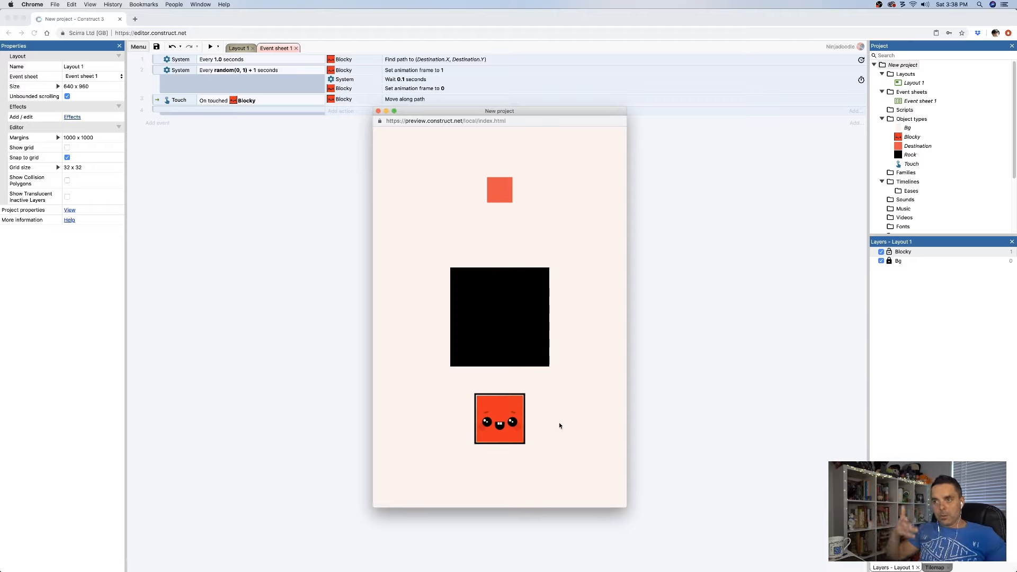
pyautogui.click(511, 412)
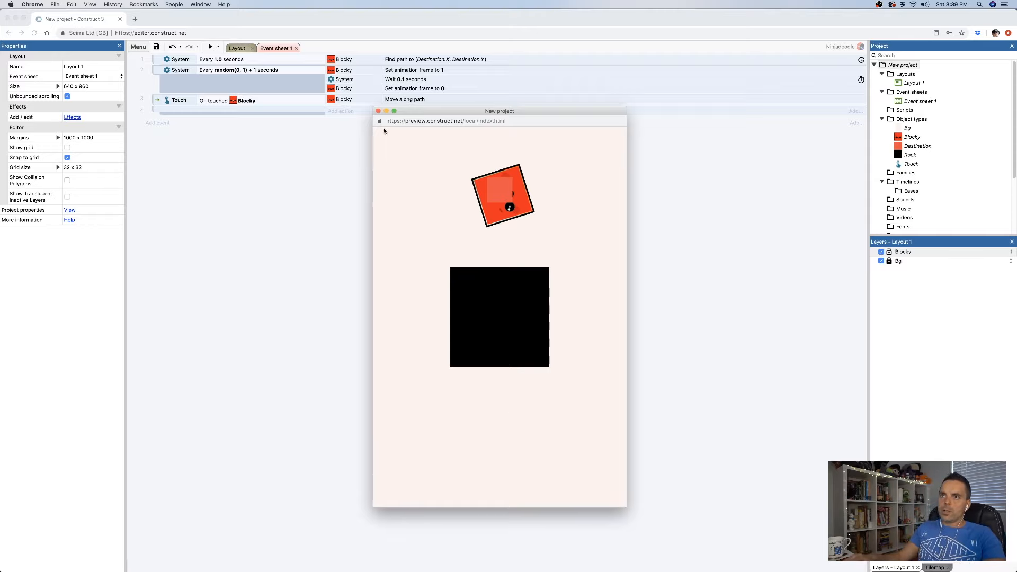
pyautogui.click(378, 111)
# Set the Pathfinding cell size of Blocky in Layout 1 to 30
pyautogui.click(237, 48)
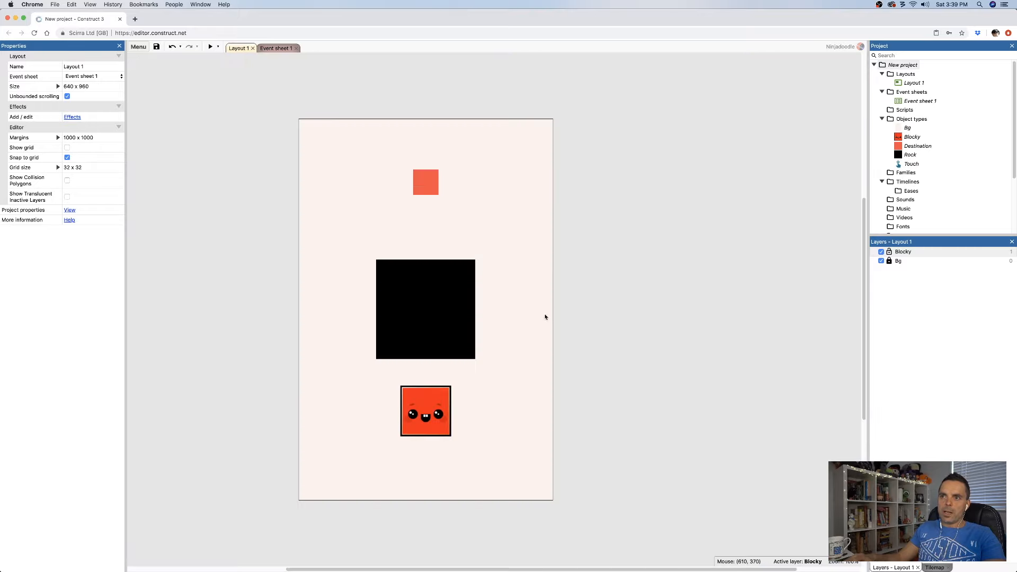
pyautogui.click(457, 343)
pyautogui.click(450, 397)
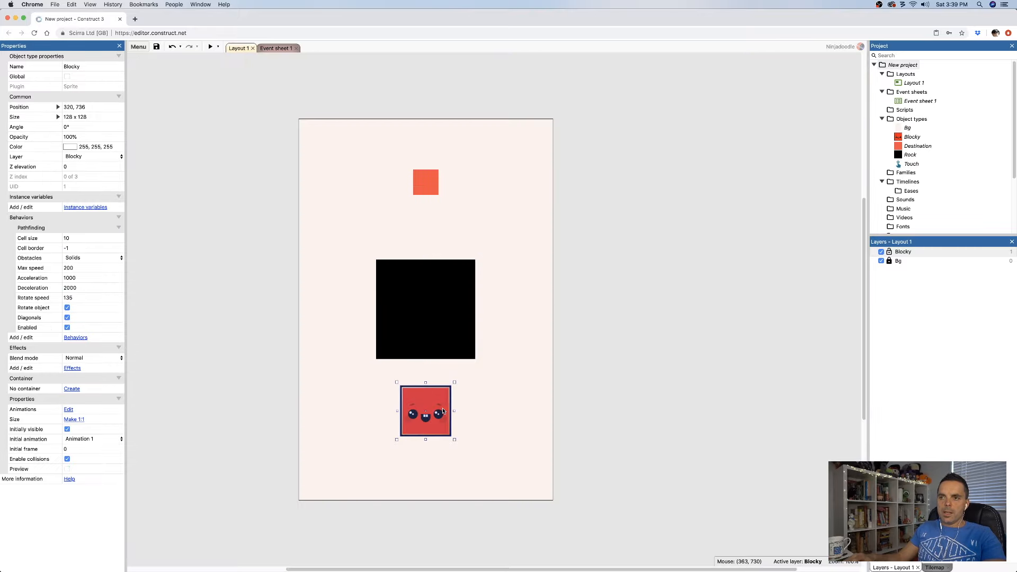
pyautogui.click(561, 371)
pyautogui.click(429, 397)
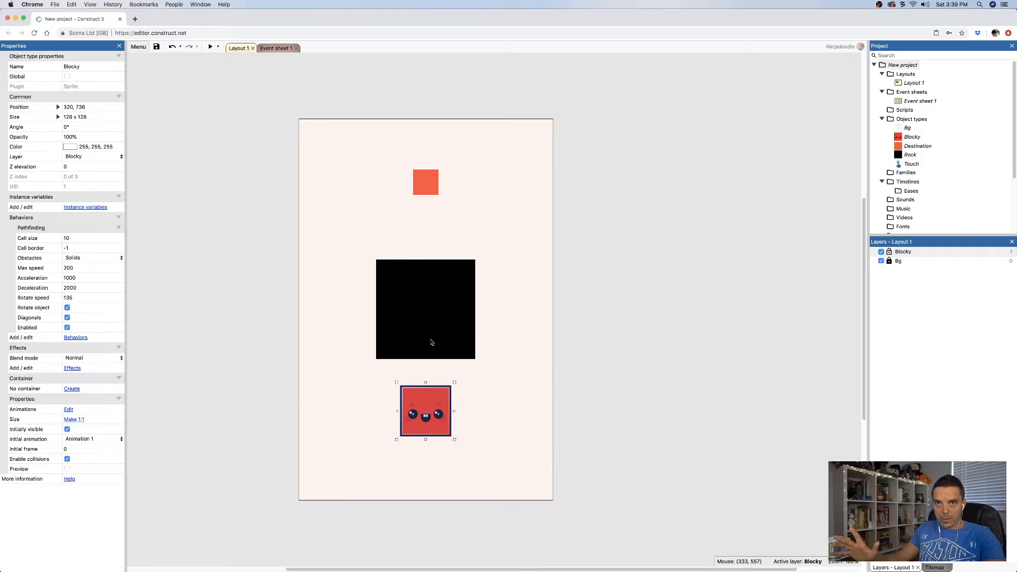
pyautogui.click(73, 249)
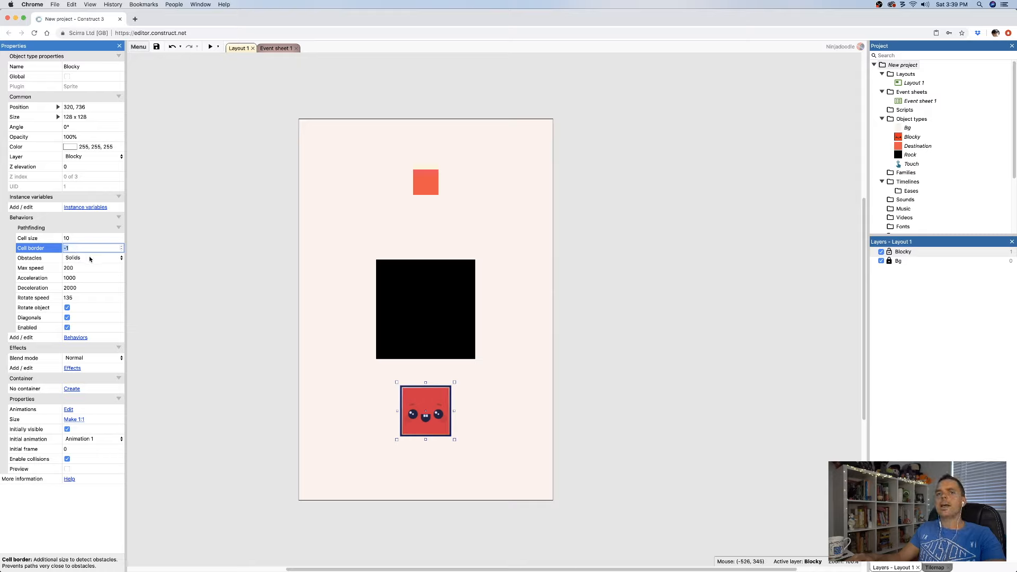
pyautogui.click(83, 248)
pyautogui.doubleClick(84, 238)
pyautogui.write('30')
pyautogui.press('Tab')
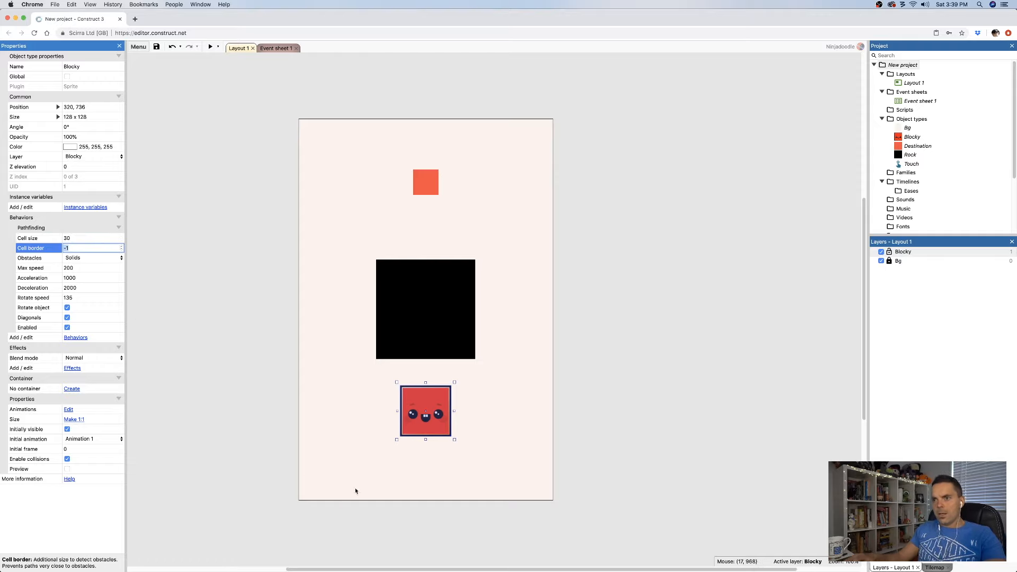
pyautogui.click(427, 418)
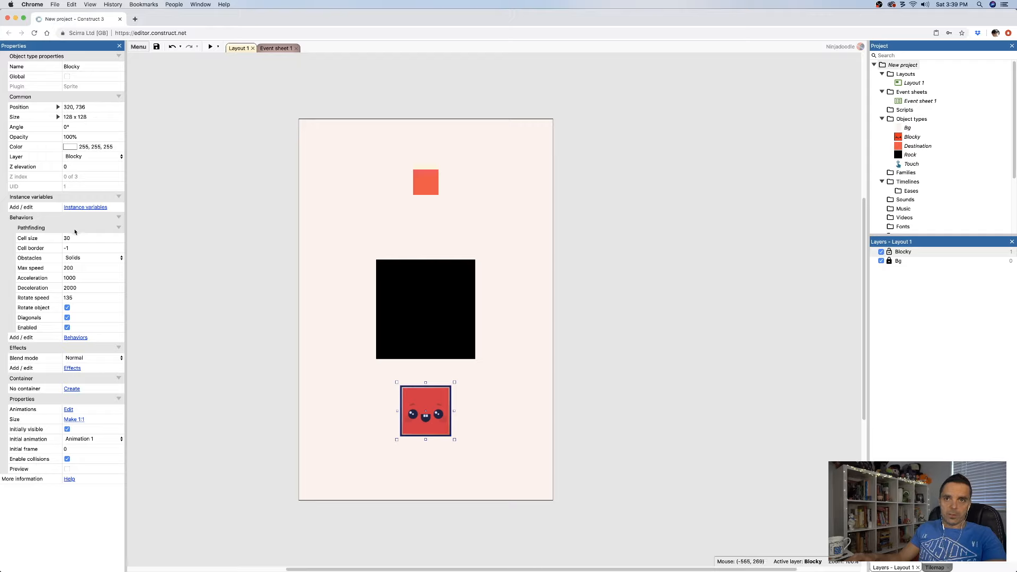
# Set Blocky's Pathfinding cell border to 64, preview its movement around the Rock, and close the preview
pyautogui.click(85, 249)
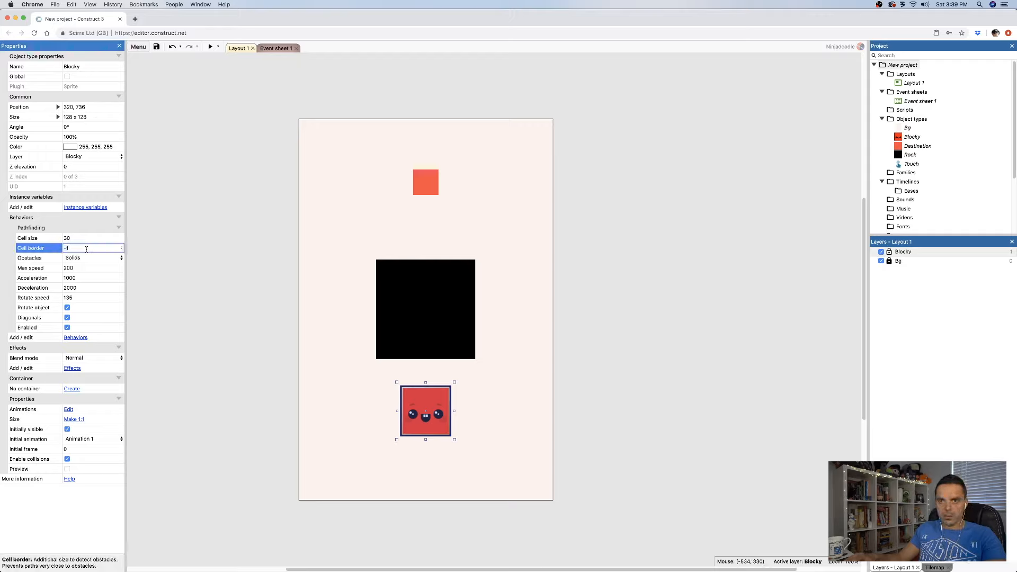
pyautogui.write('64')
pyautogui.press('Tab')
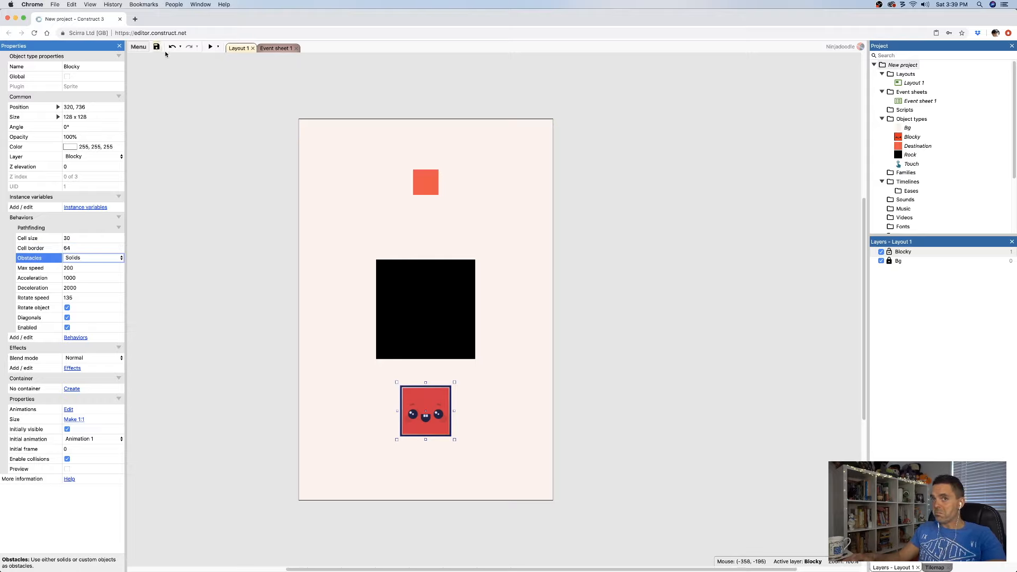
pyautogui.click(210, 48)
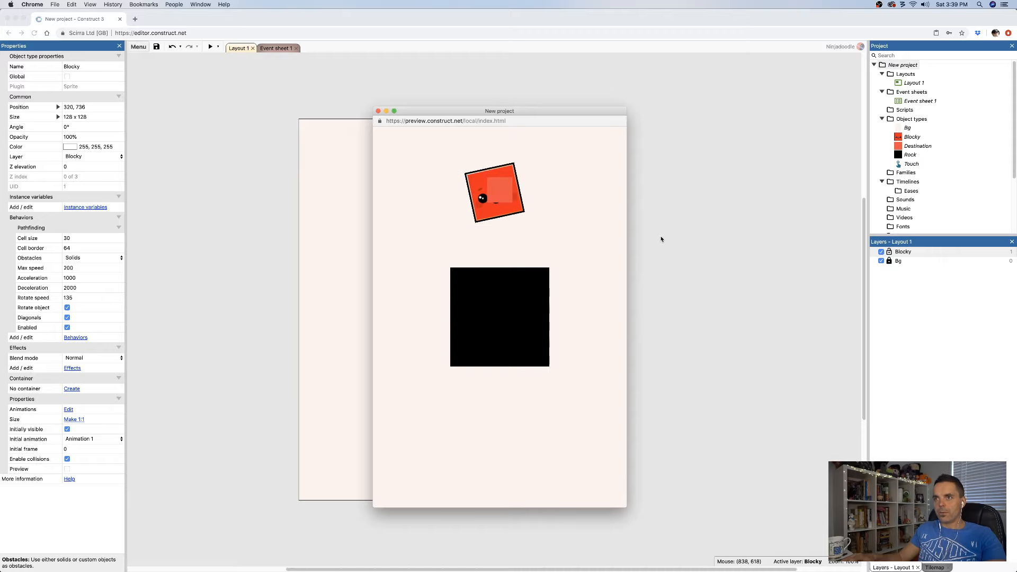
pyautogui.click(378, 111)
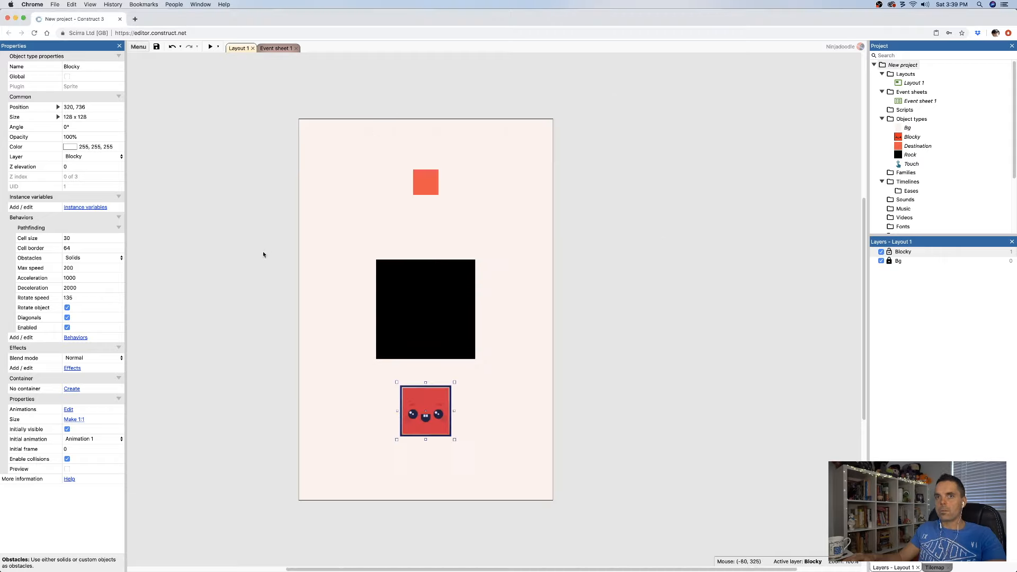
# Set Blocky's Pathfinding cell border to 32 and disable its Rotate object and Diagonals options
pyautogui.click(88, 248)
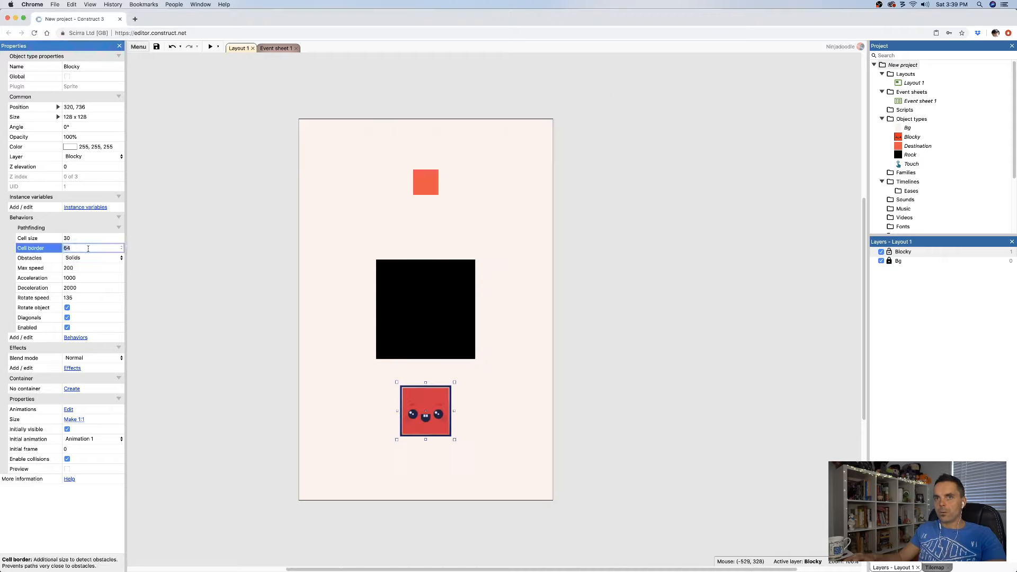
pyautogui.write('32')
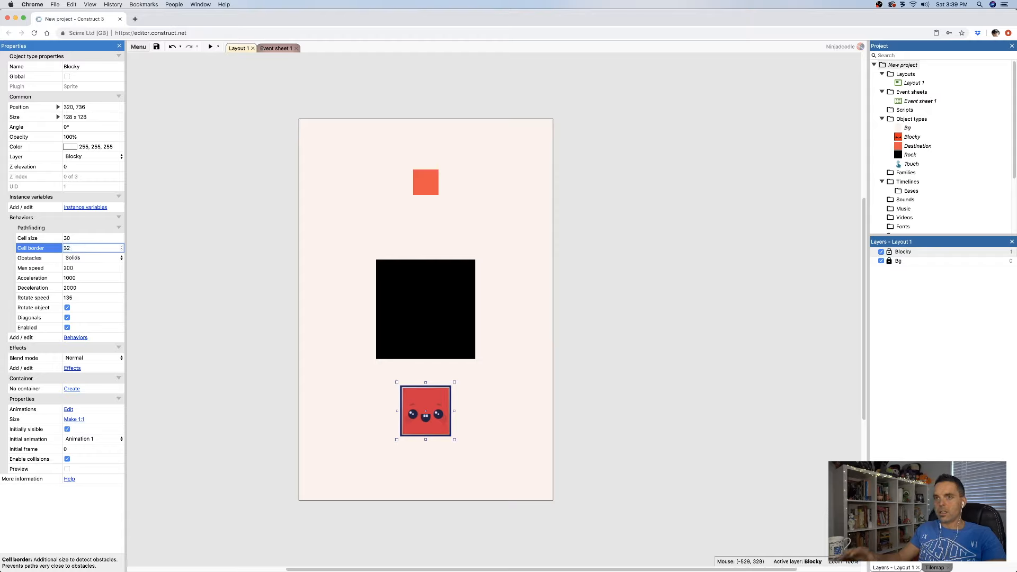
pyautogui.press('Tab')
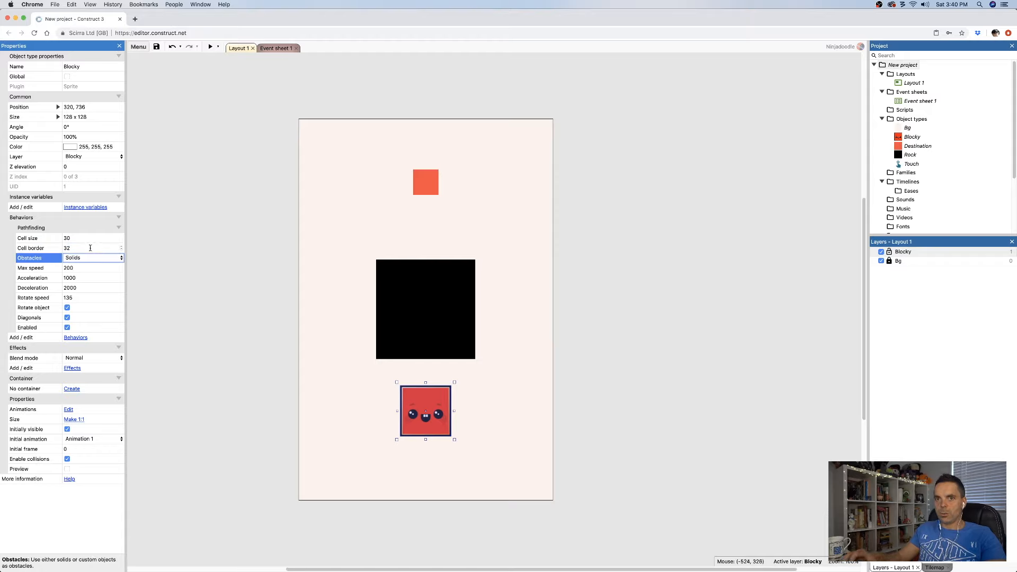
pyautogui.click(67, 308)
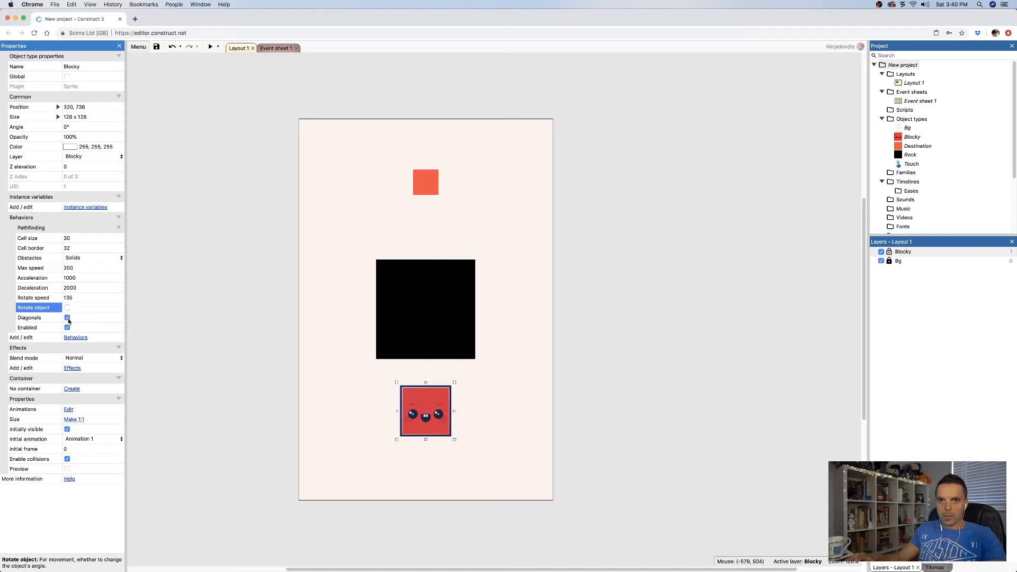
pyautogui.click(67, 318)
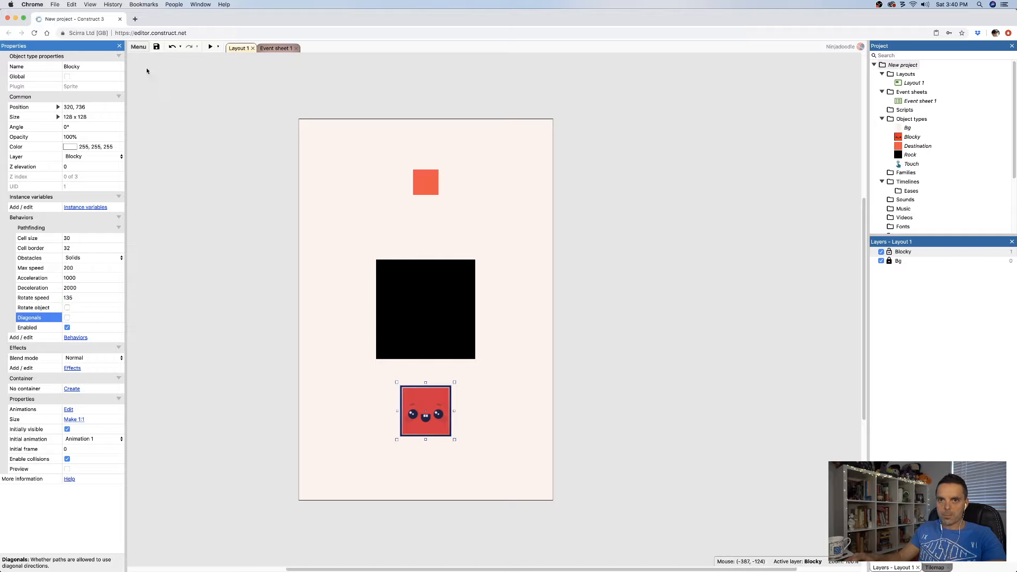
# Preview the project to test Blocky's movement without rotation or diagonals, and close the preview
pyautogui.click(209, 47)
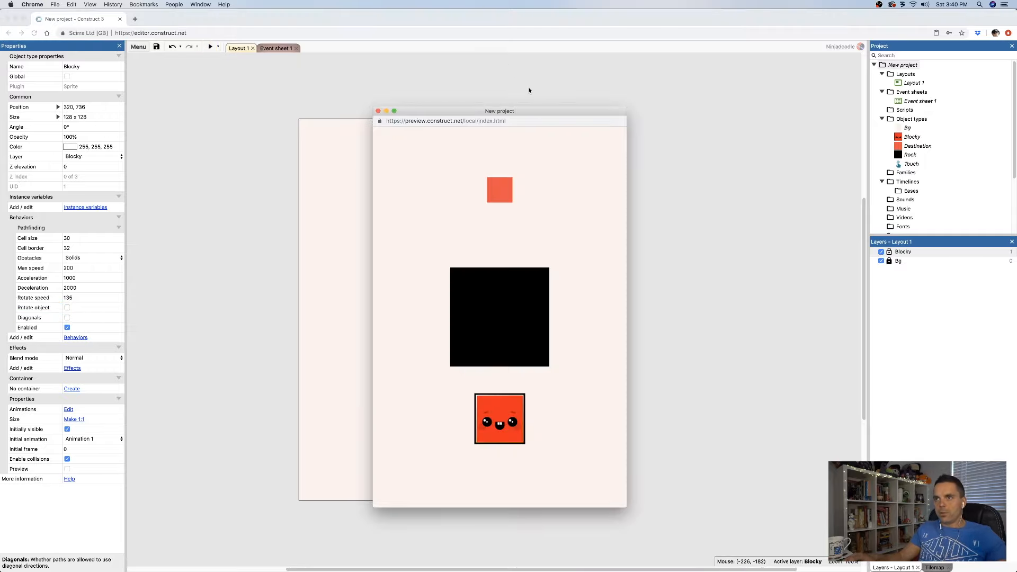
pyautogui.click(539, 406)
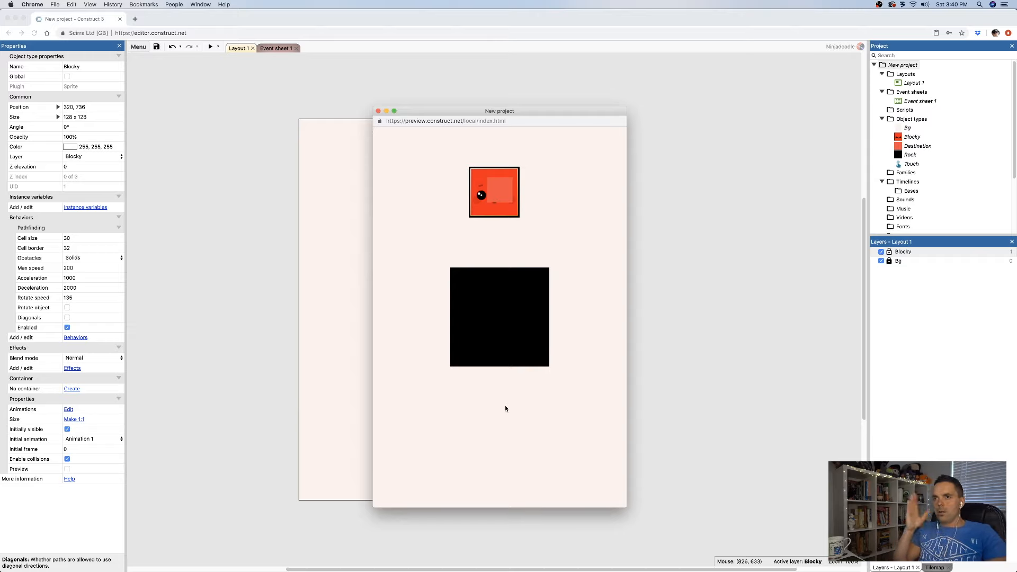
pyautogui.click(378, 111)
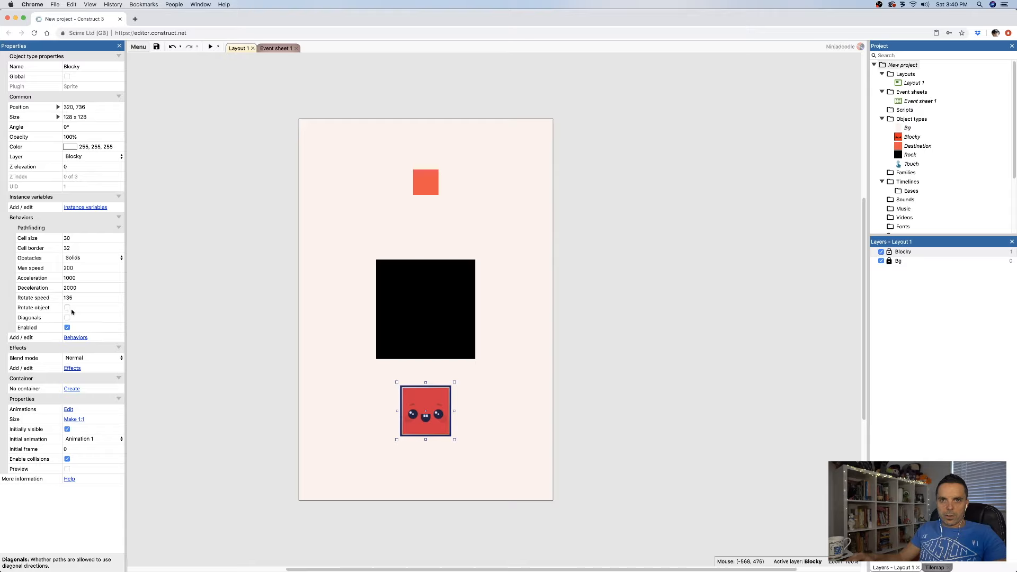
pyautogui.click(39, 320)
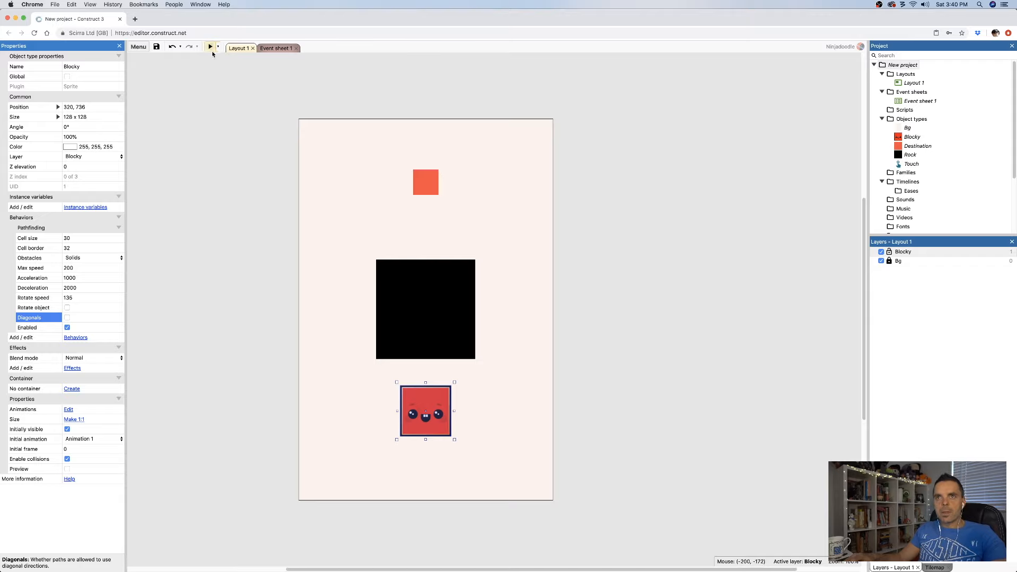
# Set Blocky's Pathfinding cell border to 64 and preview the non-rotating, non-diagonal movement
pyautogui.click(91, 248)
pyautogui.write('64')
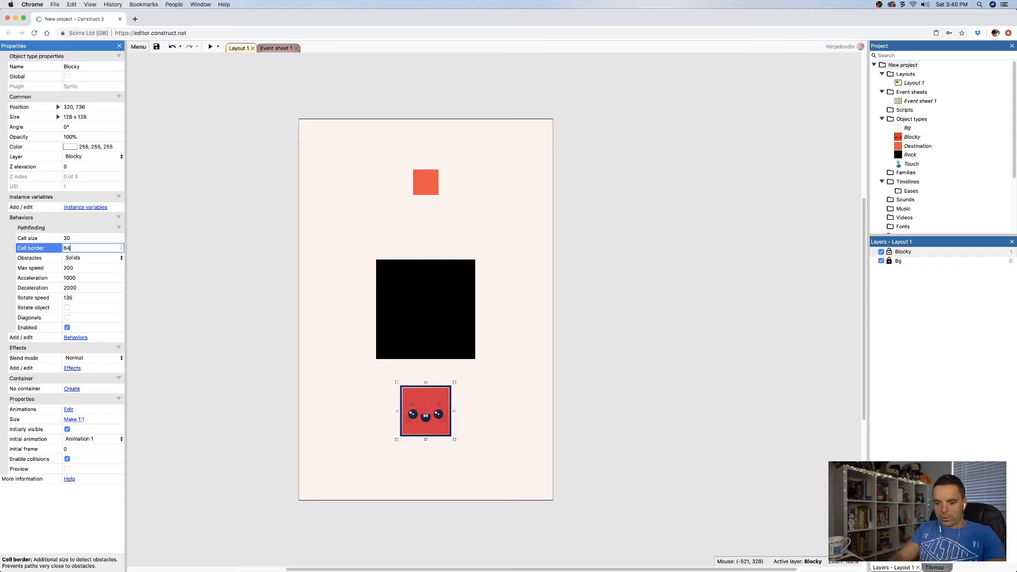
pyautogui.press('Tab')
pyautogui.click(211, 46)
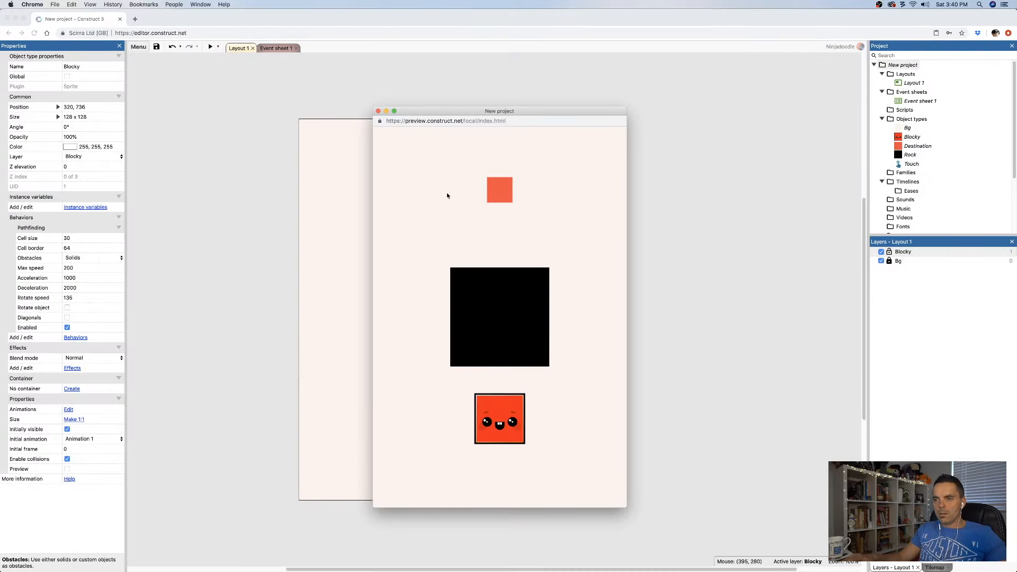
pyautogui.click(379, 111)
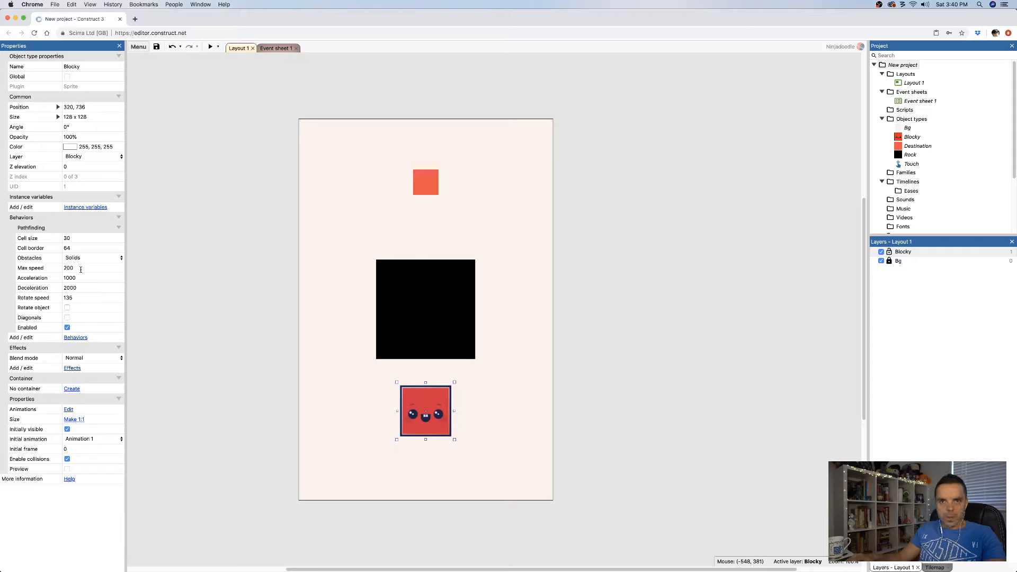
# Set Blocky's Pathfinding acceleration to 10000, deceleration to 0 and max speed to 300, and test them in a preview
pyautogui.click(83, 277)
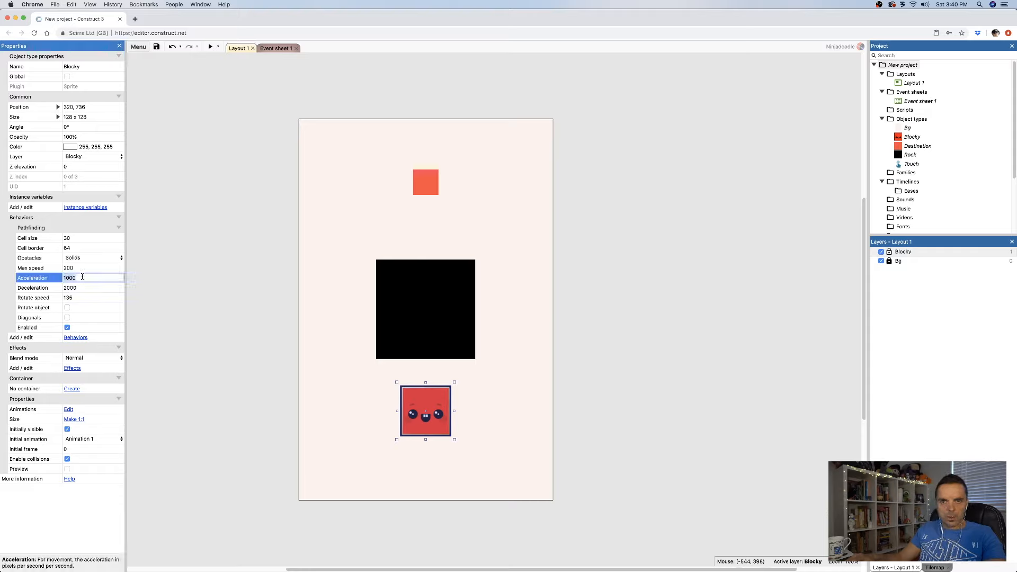
pyautogui.write('10000')
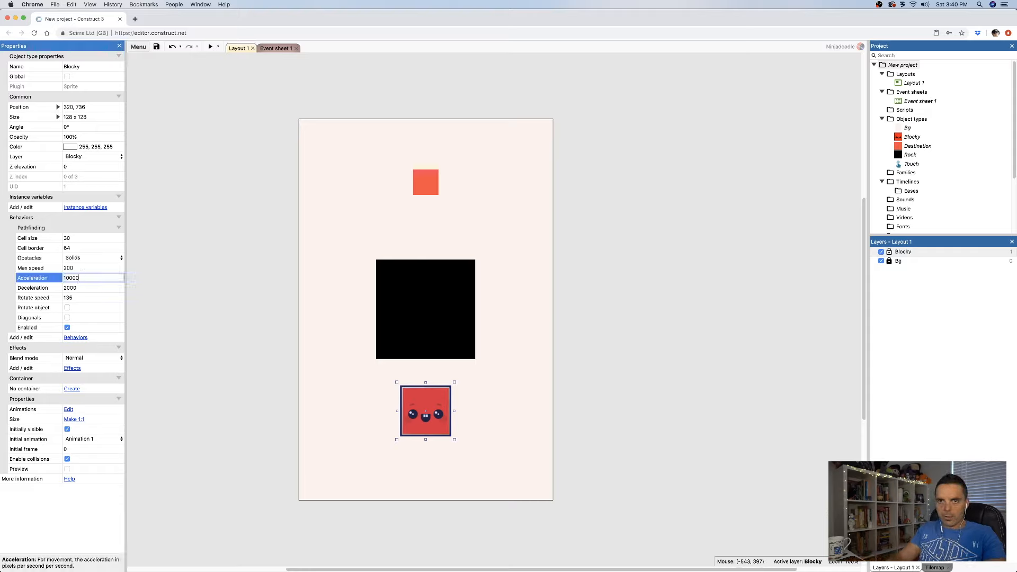
pyautogui.press('Tab')
pyautogui.write('0')
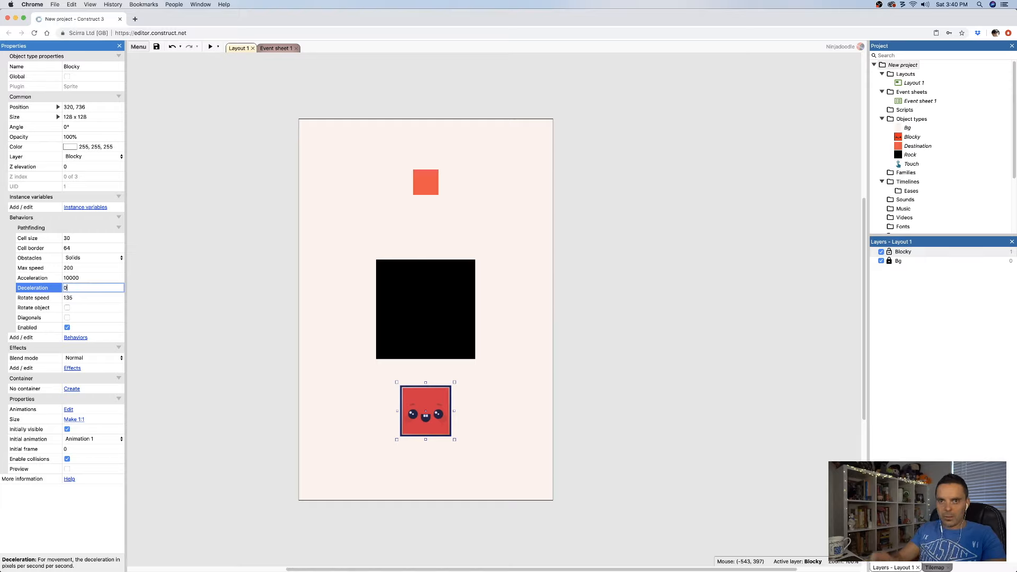
pyautogui.press('Tab')
pyautogui.click(82, 268)
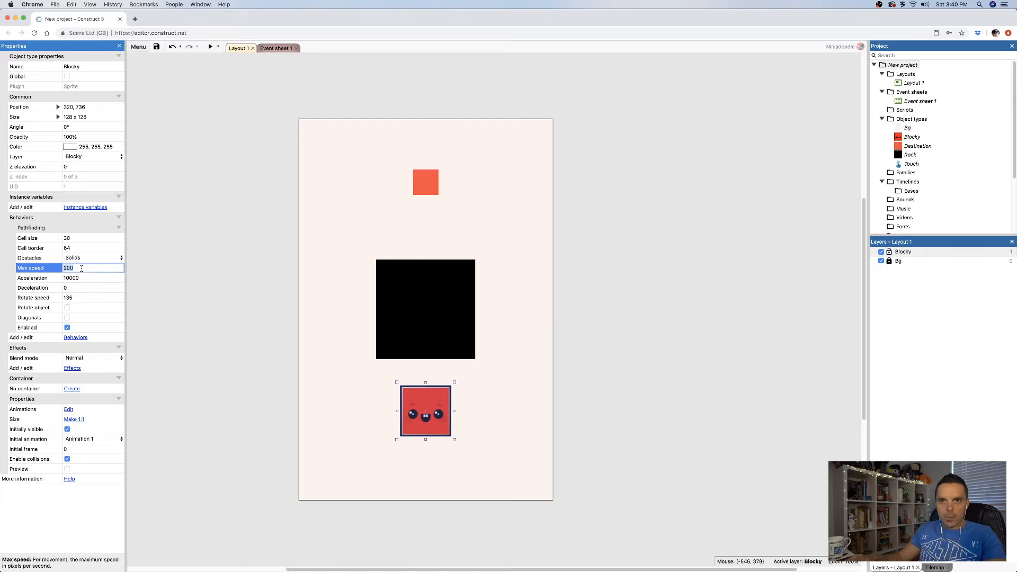
pyautogui.write('300')
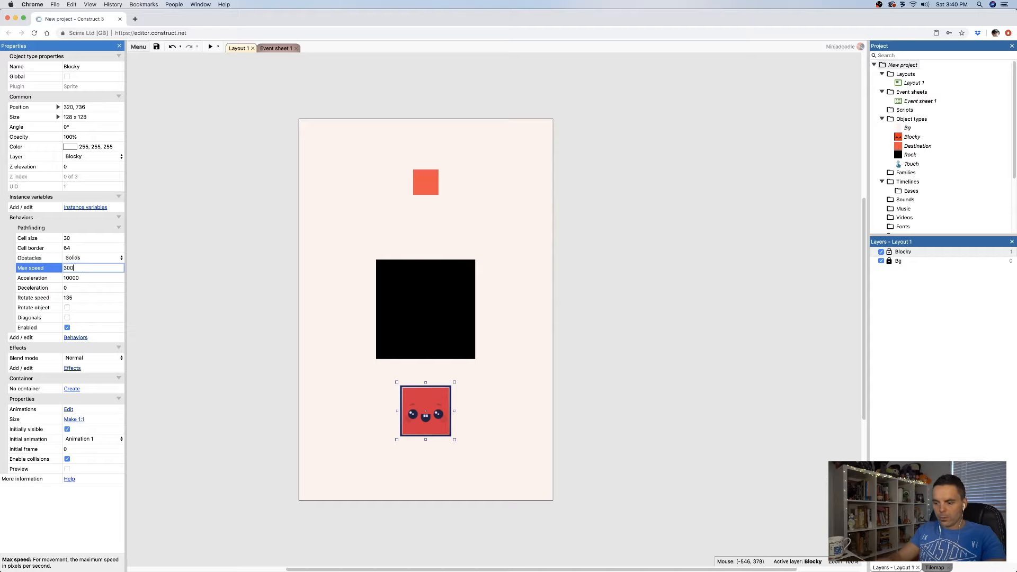
pyautogui.press('Tab')
pyautogui.click(211, 47)
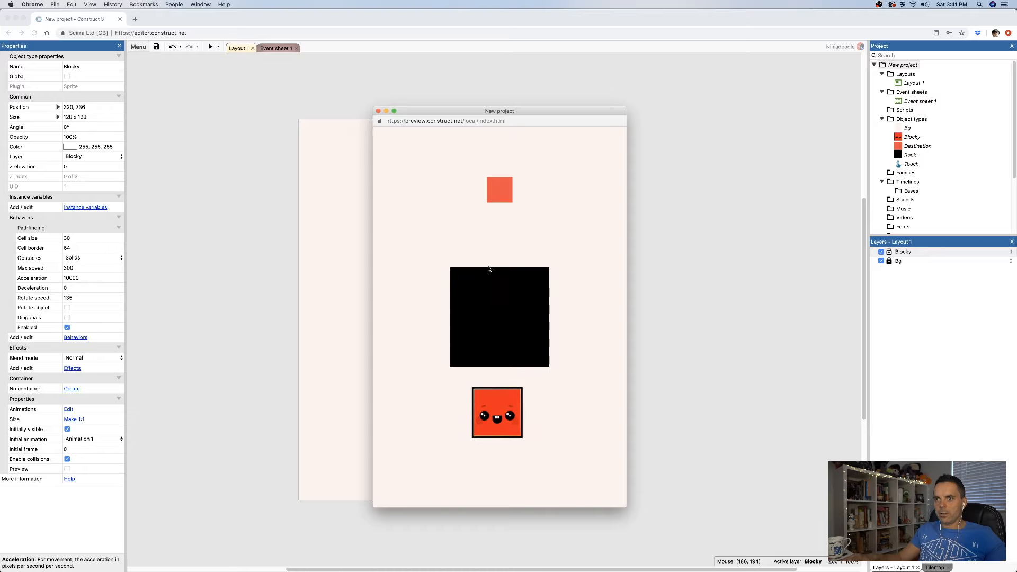
pyautogui.click(379, 111)
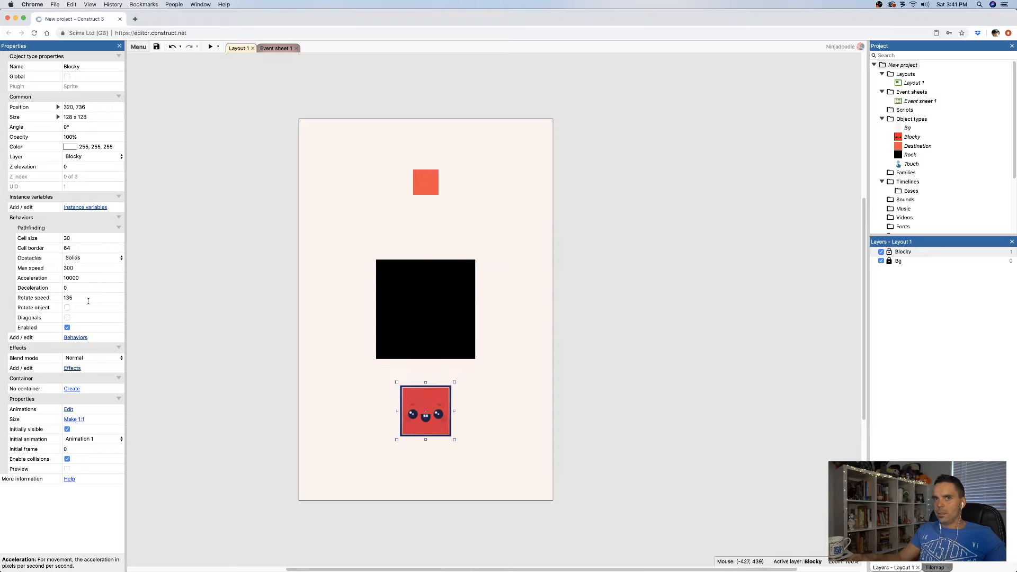
# Set Blocky's Pathfinding deceleration to 10000, test its movement by touching it in the preview, and close the preview
pyautogui.click(82, 288)
pyautogui.write('1')
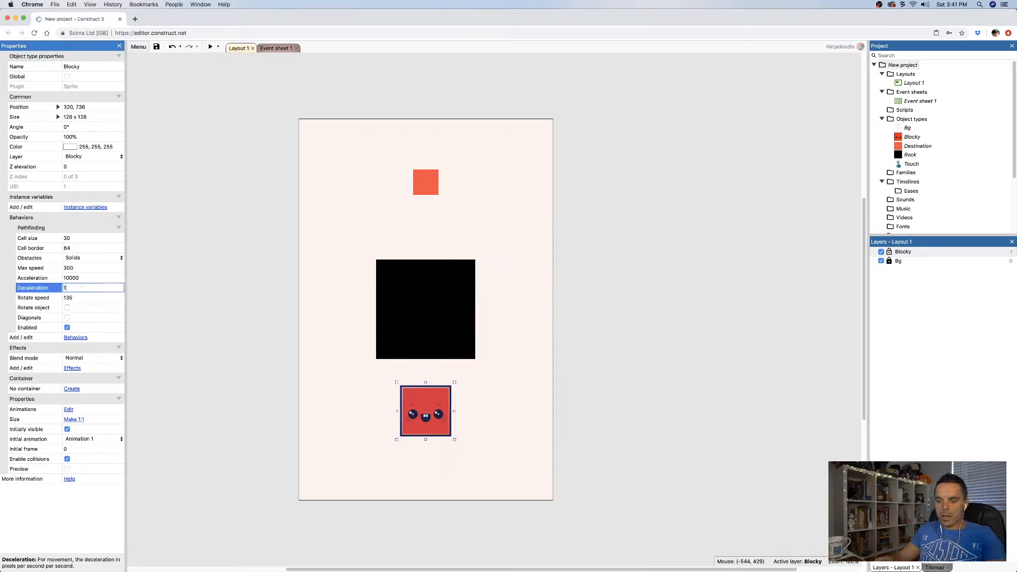
pyautogui.write('0000')
pyautogui.press('Return')
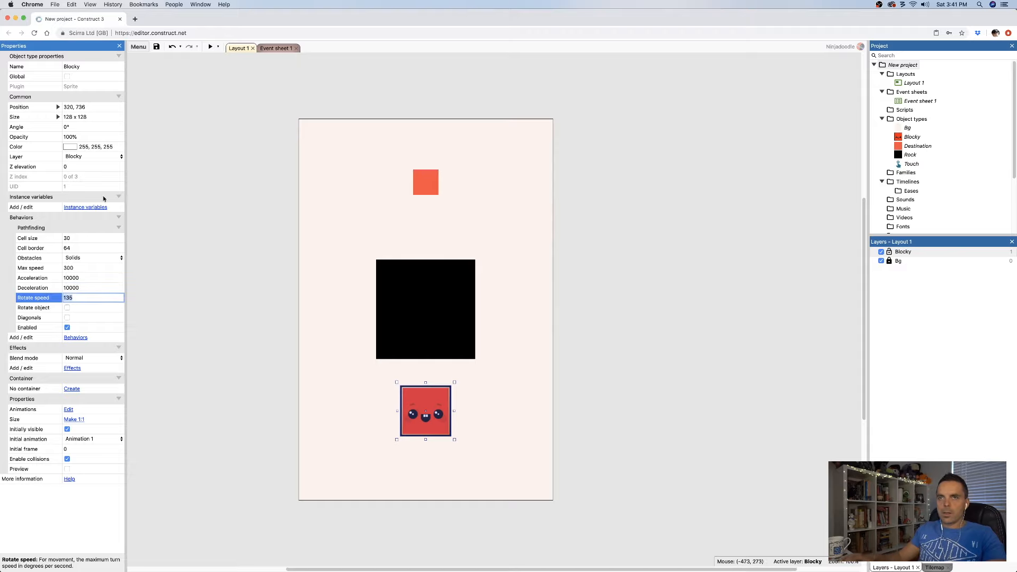
pyautogui.click(210, 47)
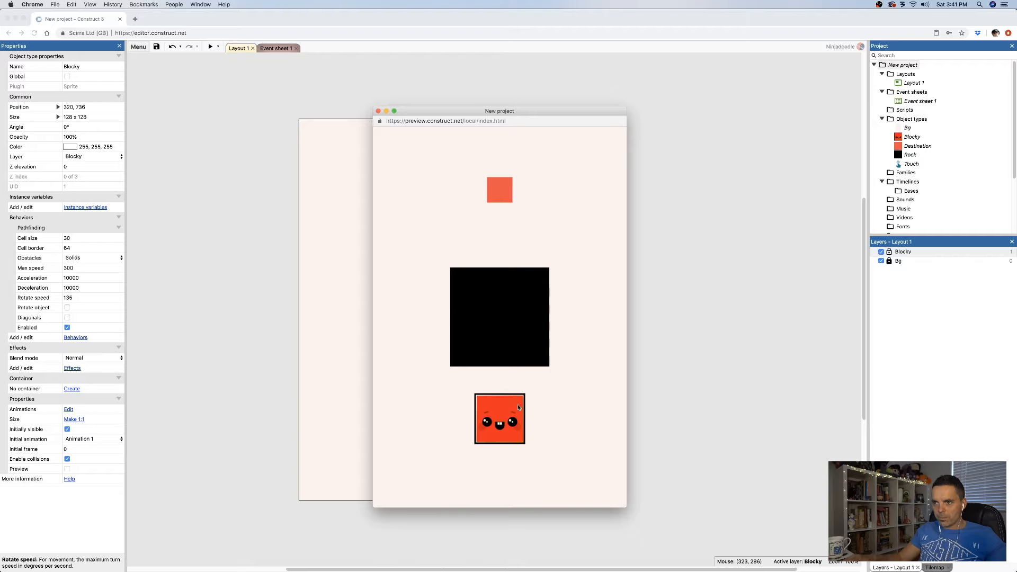
pyautogui.click(517, 406)
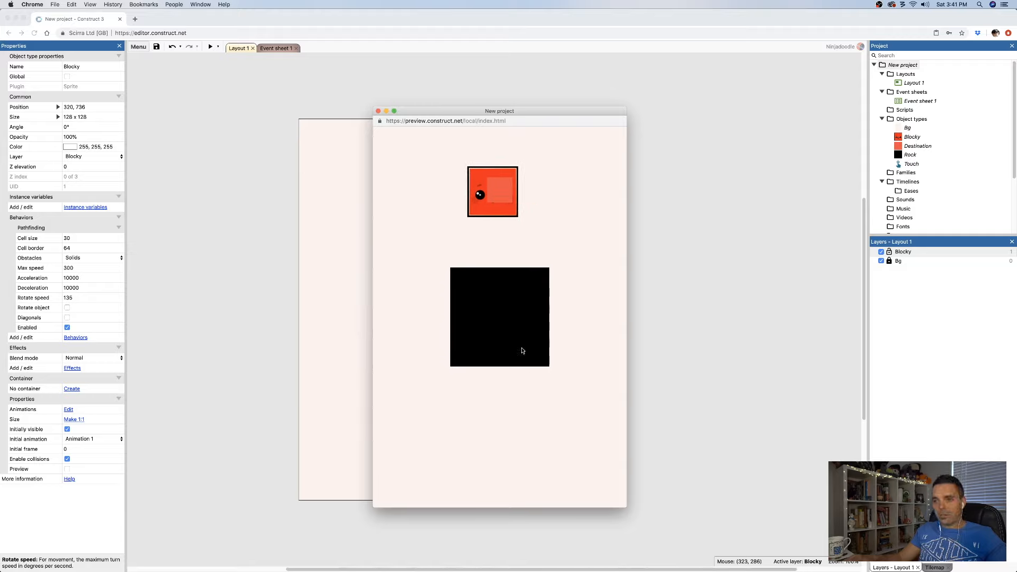
pyautogui.click(378, 111)
# Resize Blocky in Layout 1 to 64 x 64 and set its Pathfinding cell border to 32
pyautogui.click(281, 49)
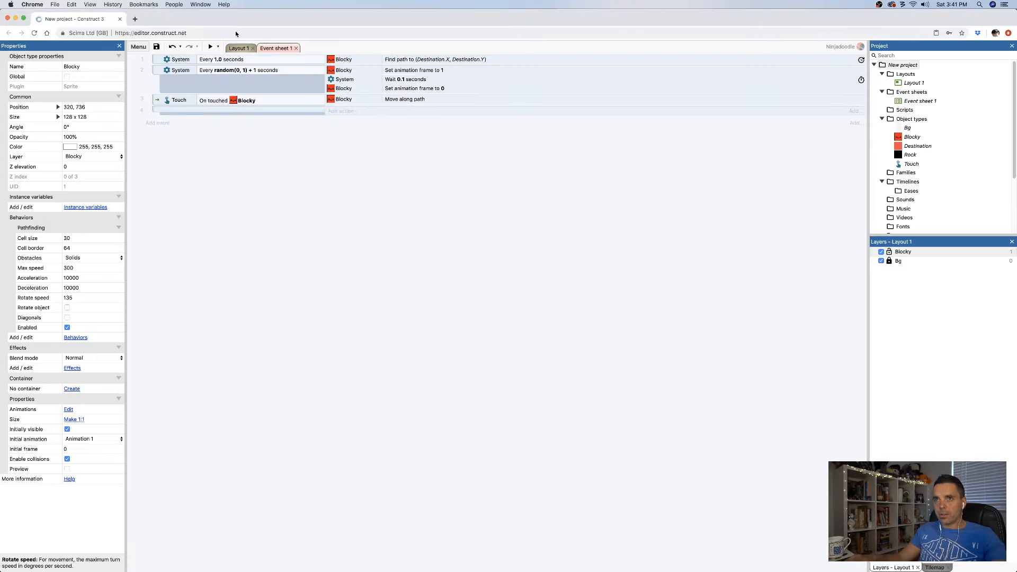
pyautogui.click(237, 48)
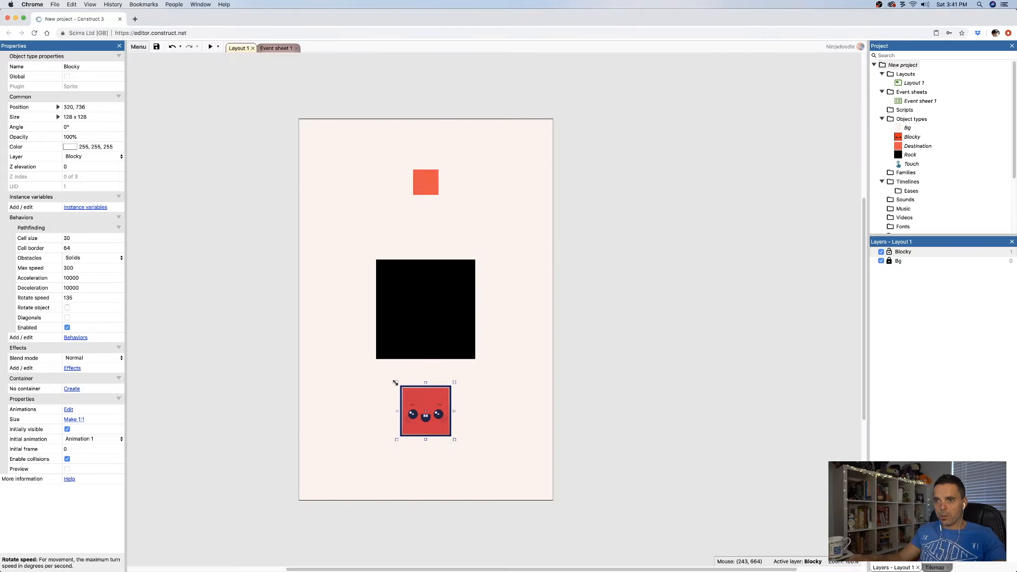
pyautogui.moveTo(396, 382); pyautogui.dragTo(430, 417)
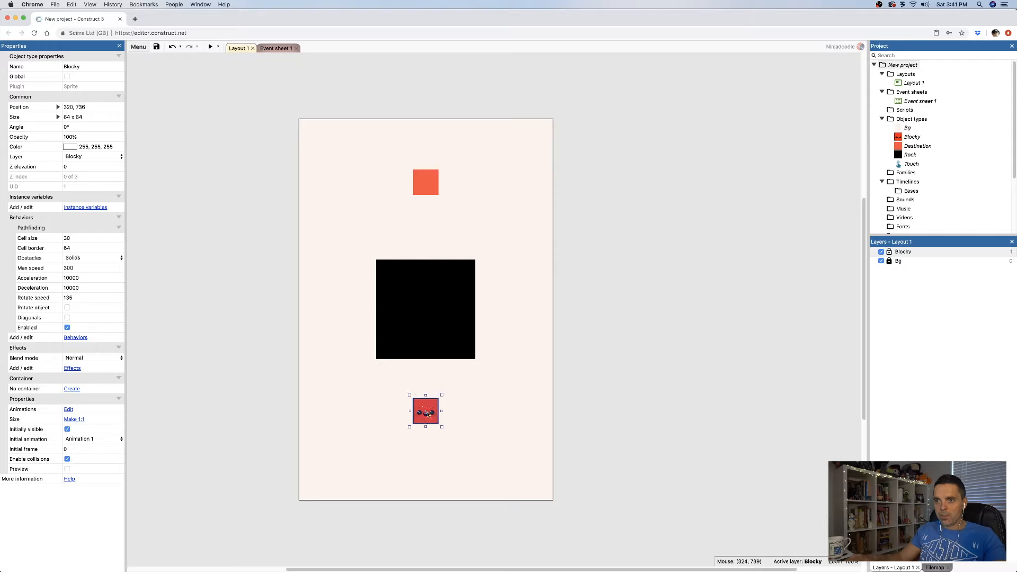
pyautogui.click(106, 119)
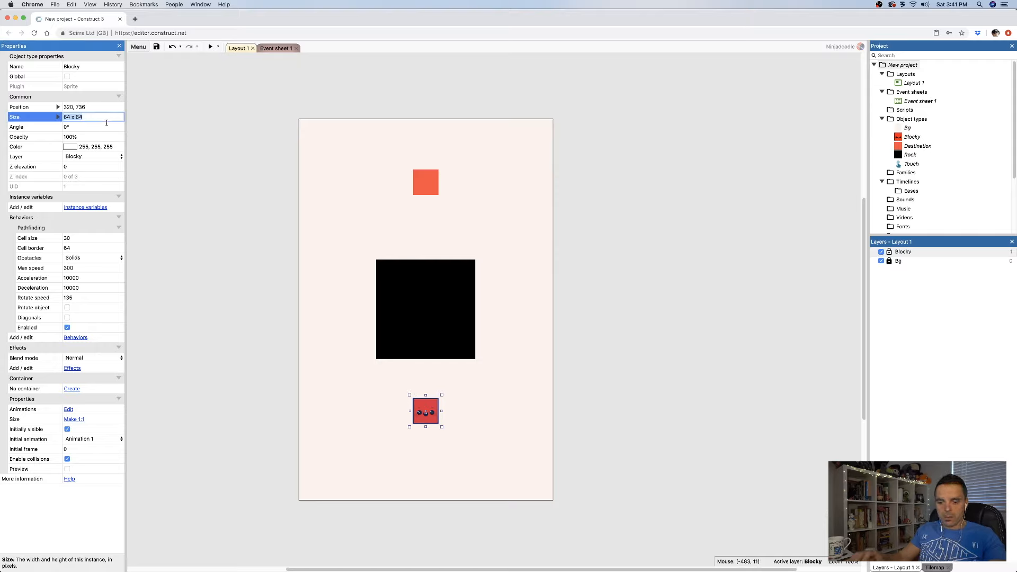
pyautogui.click(69, 248)
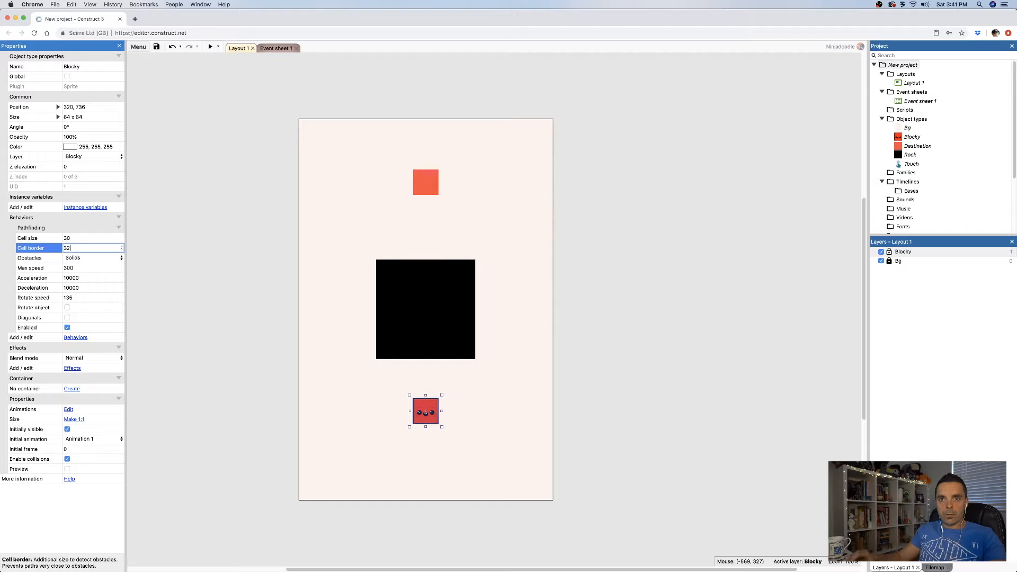
pyautogui.write('32')
pyautogui.click(91, 259)
# Preview the smaller Blocky's movement around the Rock, close the preview, and deselect Blocky in the layout
pyautogui.click(210, 46)
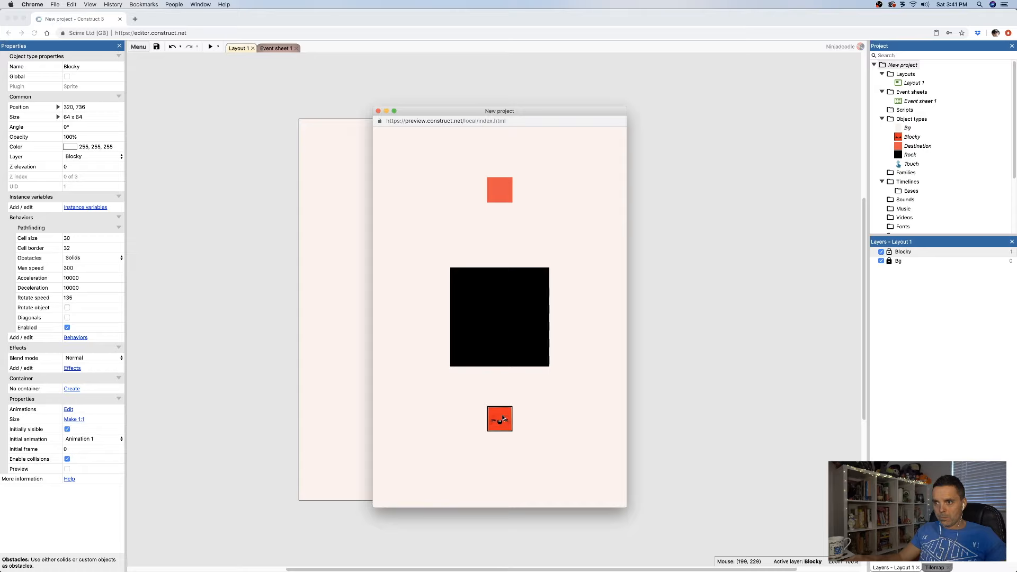
pyautogui.click(580, 377)
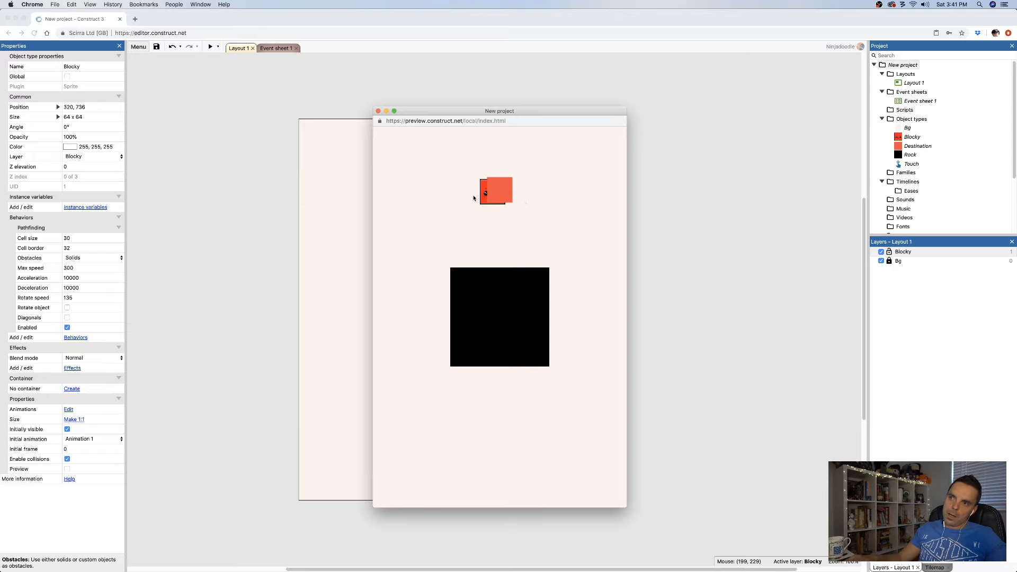
pyautogui.click(377, 110)
pyautogui.click(402, 417)
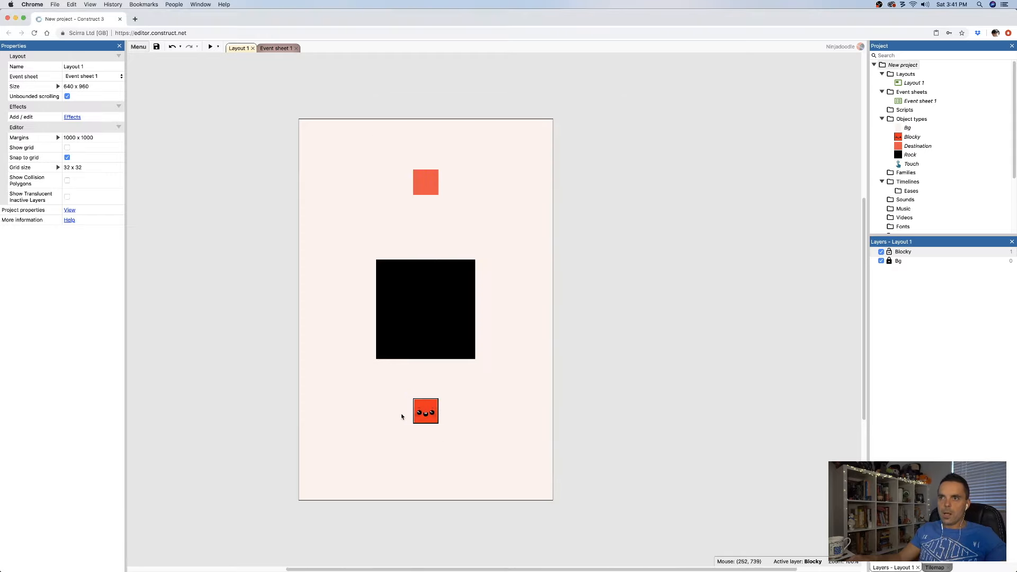
# Enable diagonals in Blocky's Pathfinding behavior, test its movement by touching it in a preview, and close the preview
pyautogui.click(433, 420)
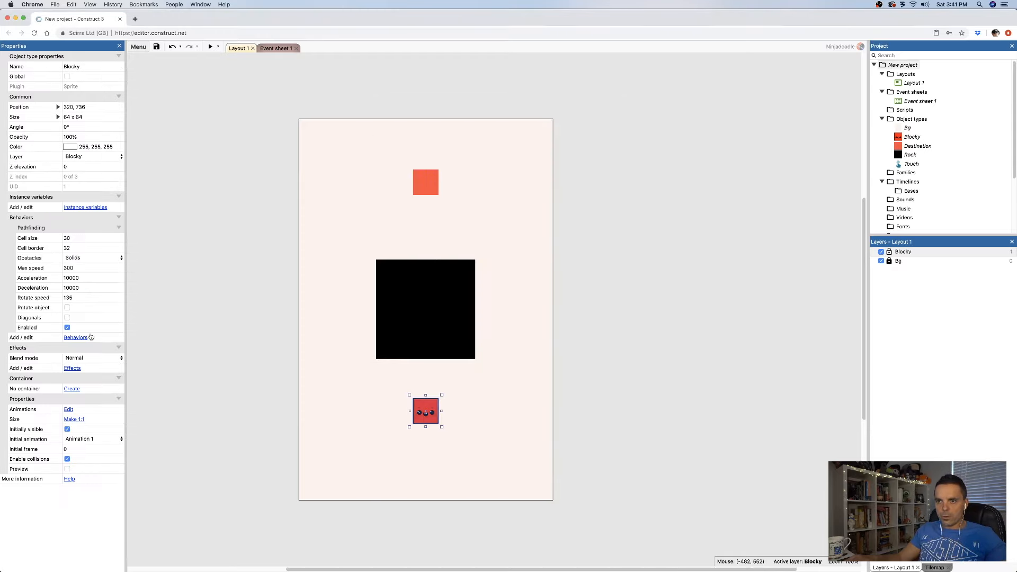
pyautogui.click(67, 317)
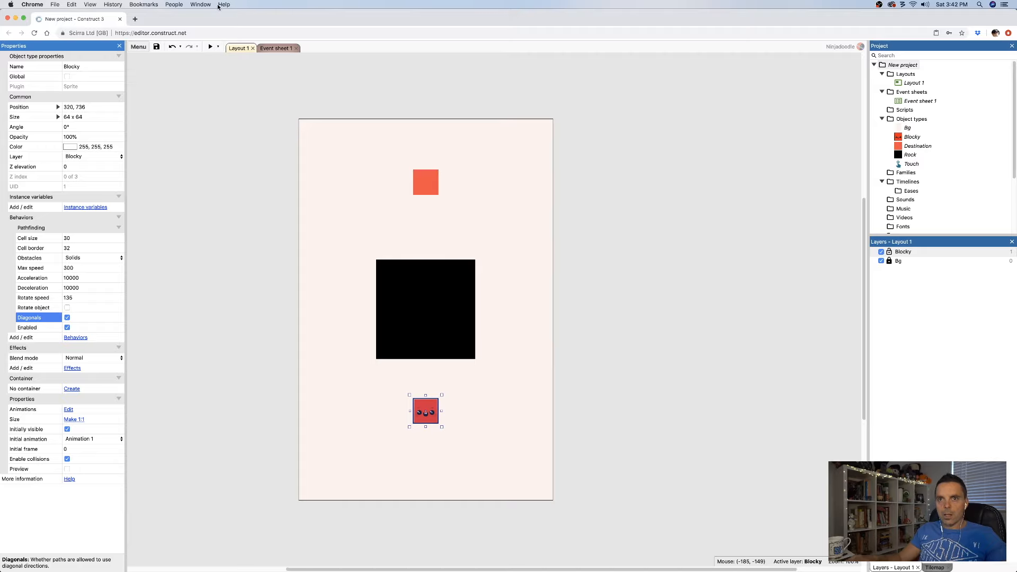
pyautogui.click(210, 46)
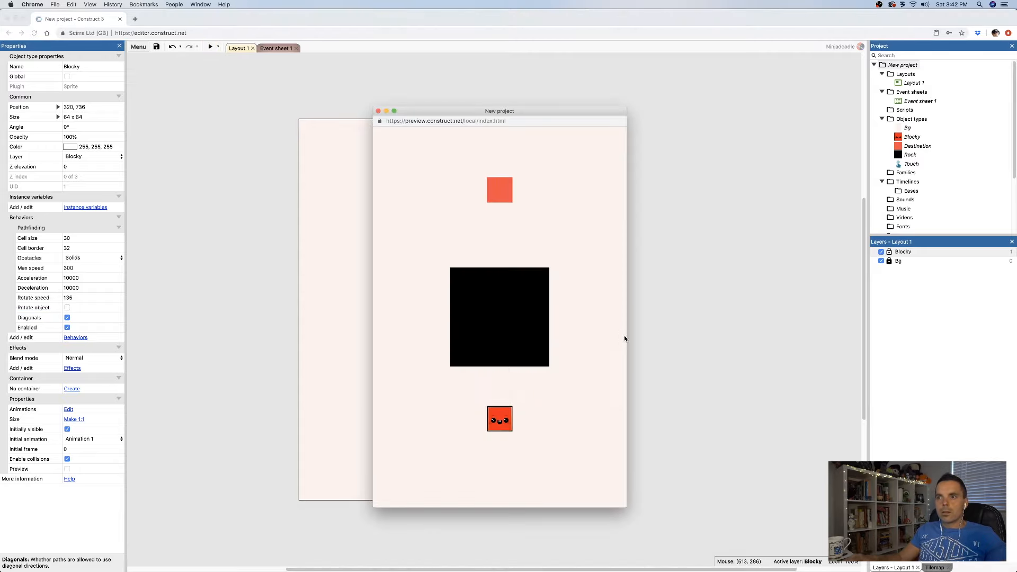
pyautogui.click(504, 422)
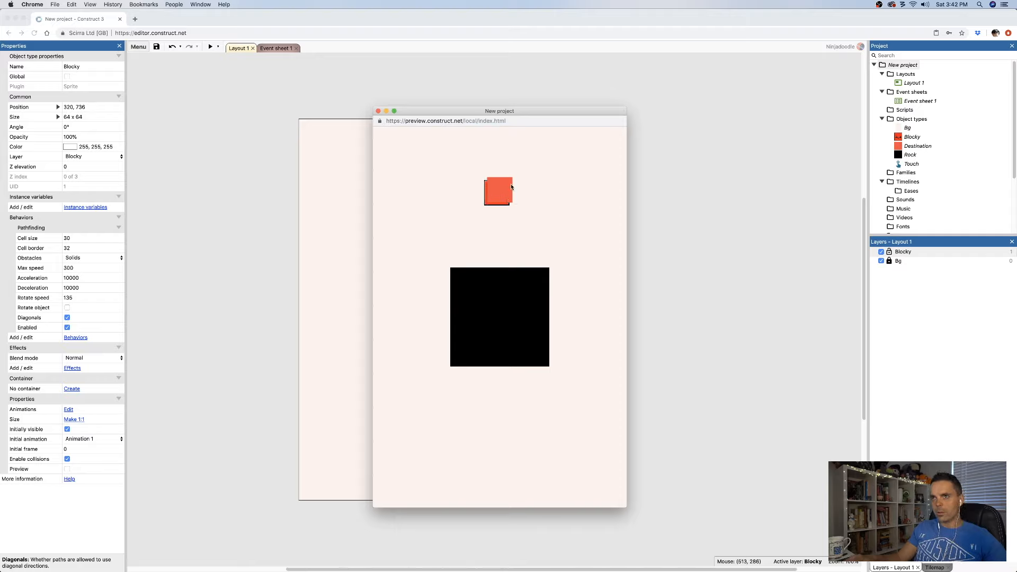
pyautogui.click(379, 112)
# Run the preview again, touch Blocky to watch its diagonal path around the Rock, and close the preview
pyautogui.click(210, 46)
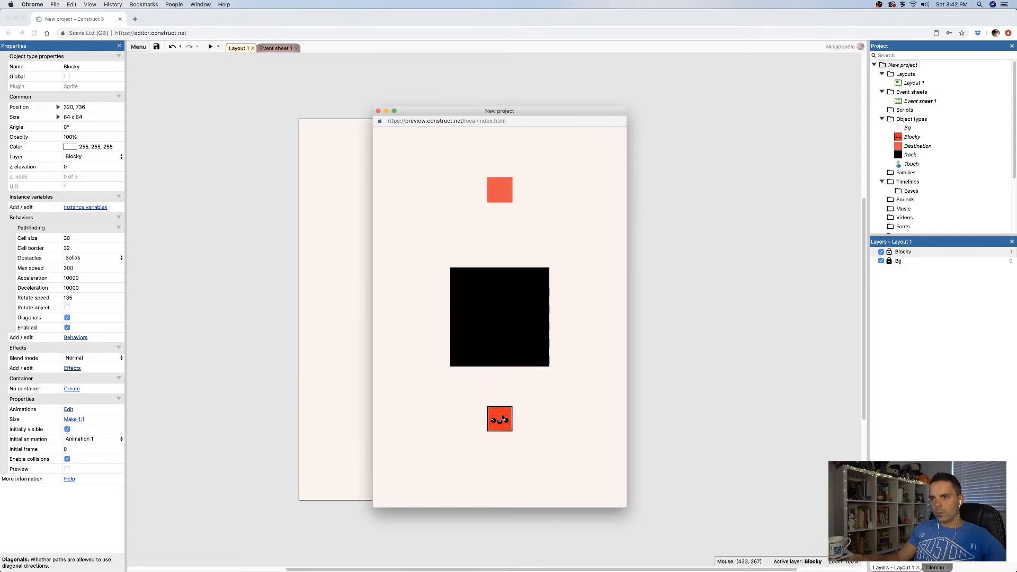
pyautogui.click(495, 413)
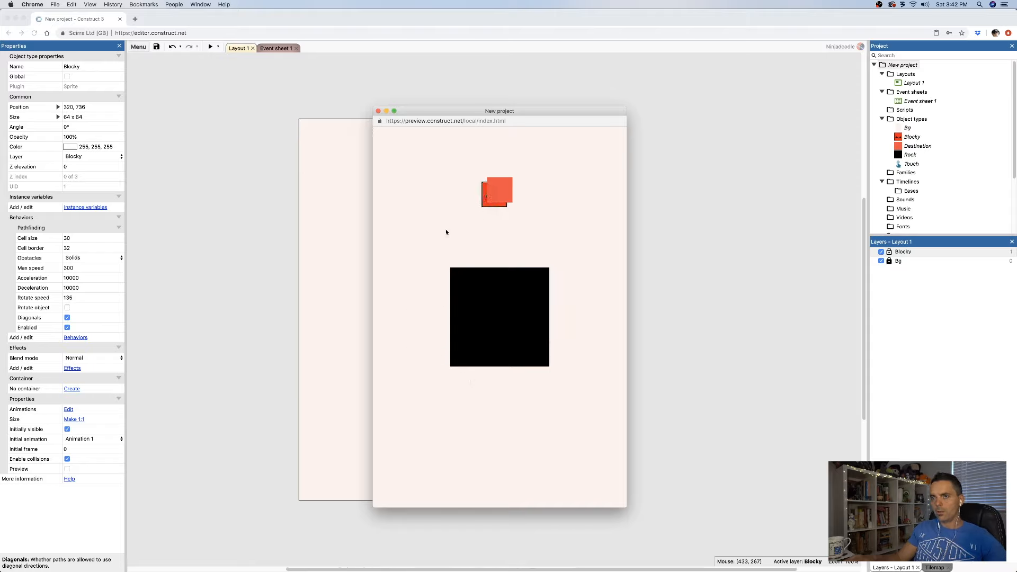
pyautogui.click(378, 112)
# Reshape the Rock into a 384 x 64 bar, duplicate it, and place the bars at 192, 384 and 448, 576 against opposite layout edges
pyautogui.click(472, 282)
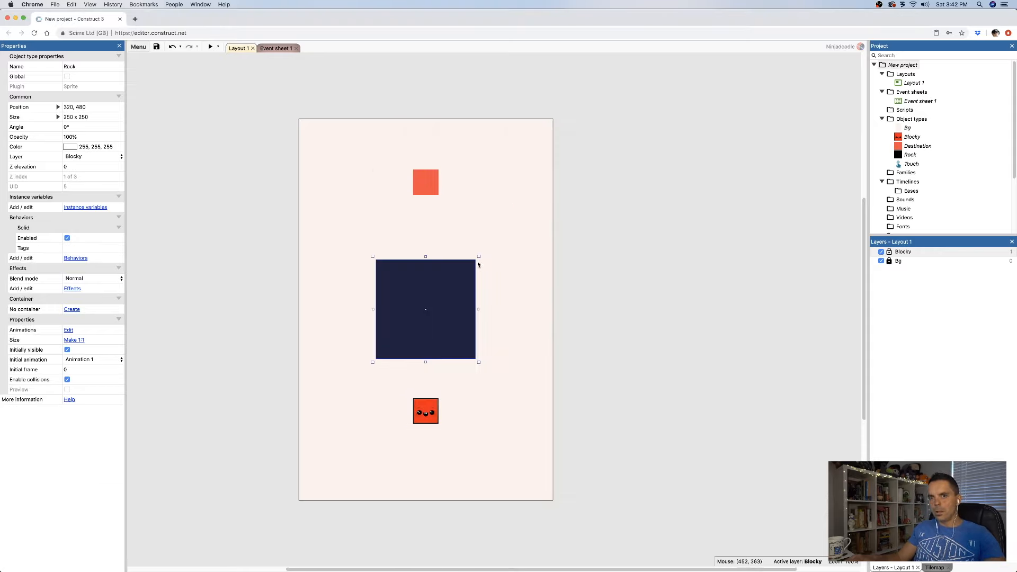
pyautogui.moveTo(479, 256); pyautogui.dragTo(378, 273)
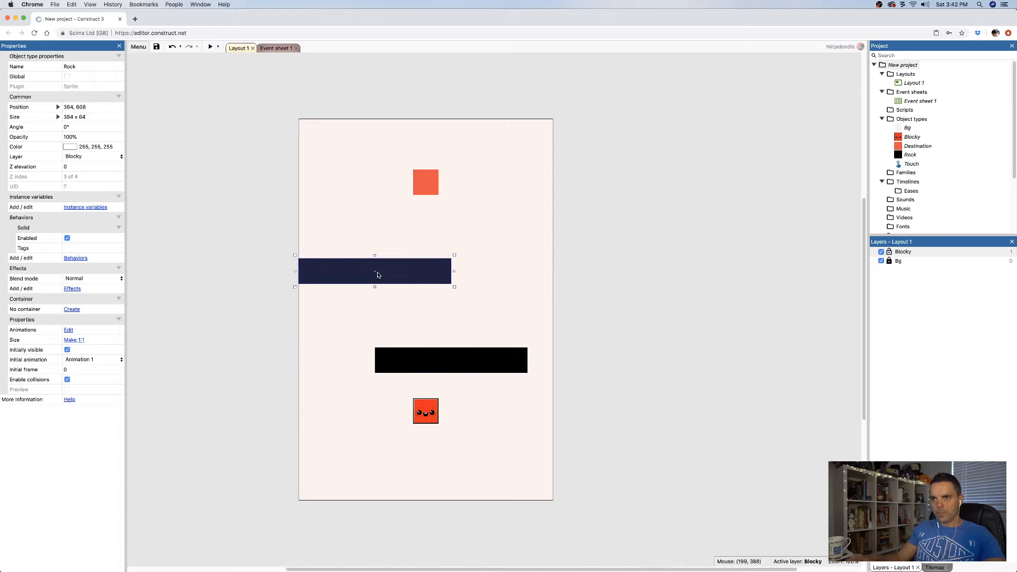
pyautogui.moveTo(453, 351); pyautogui.dragTo(482, 343)
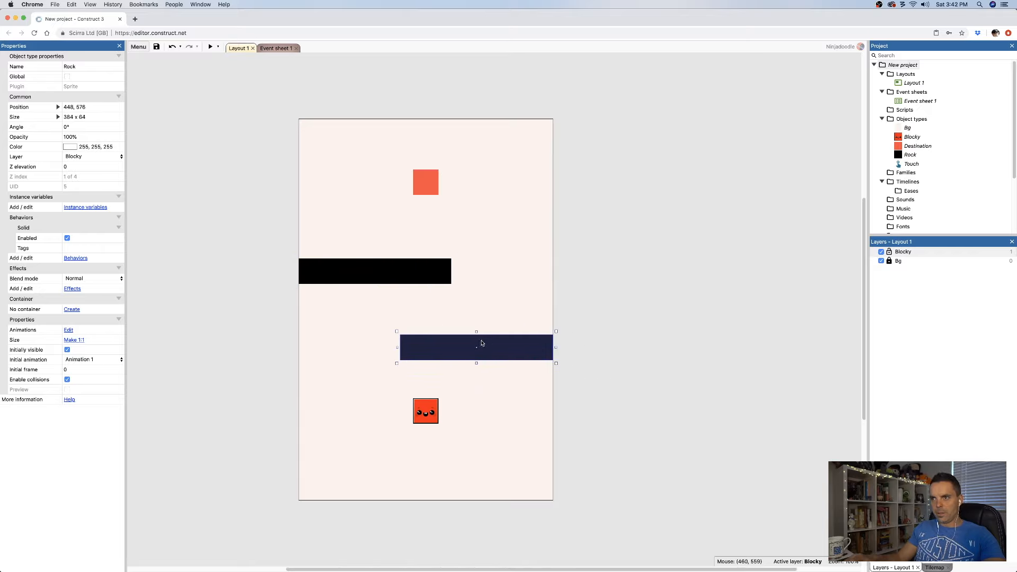
# Select the upper Rock bar, preview Blocky's path between the two bars to the Destination, and close the preview
pyautogui.click(422, 267)
pyautogui.click(210, 47)
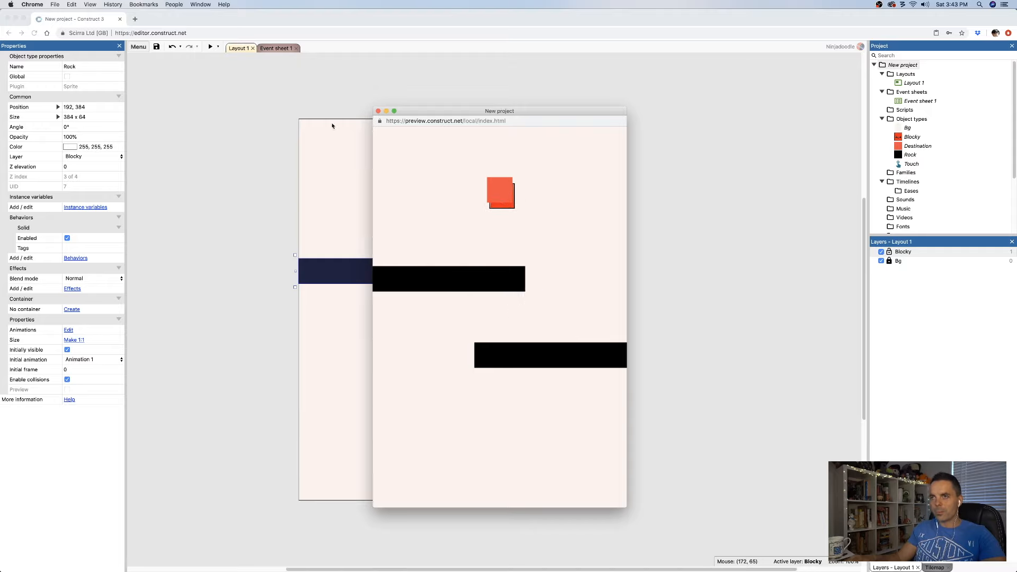
pyautogui.click(379, 112)
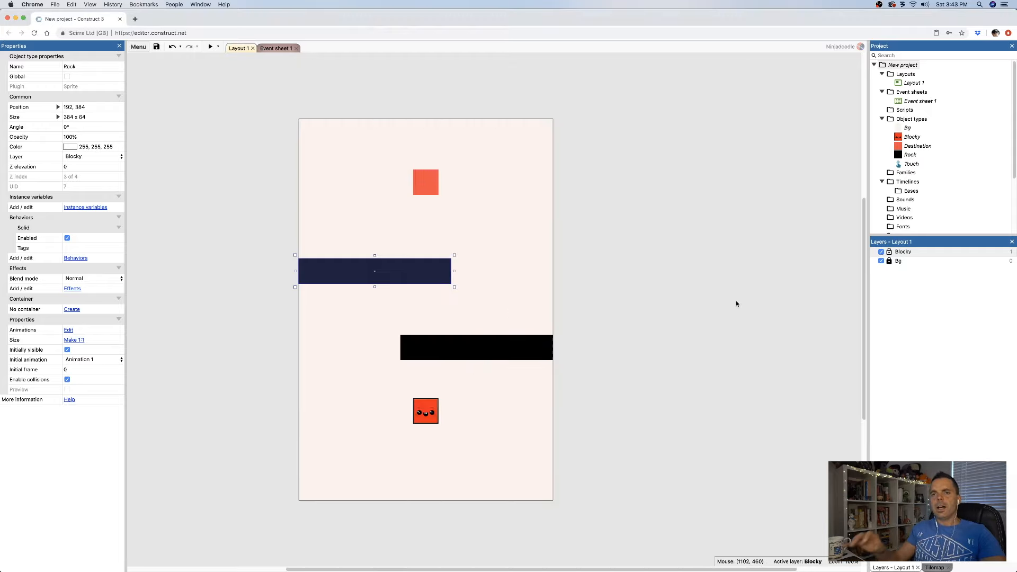